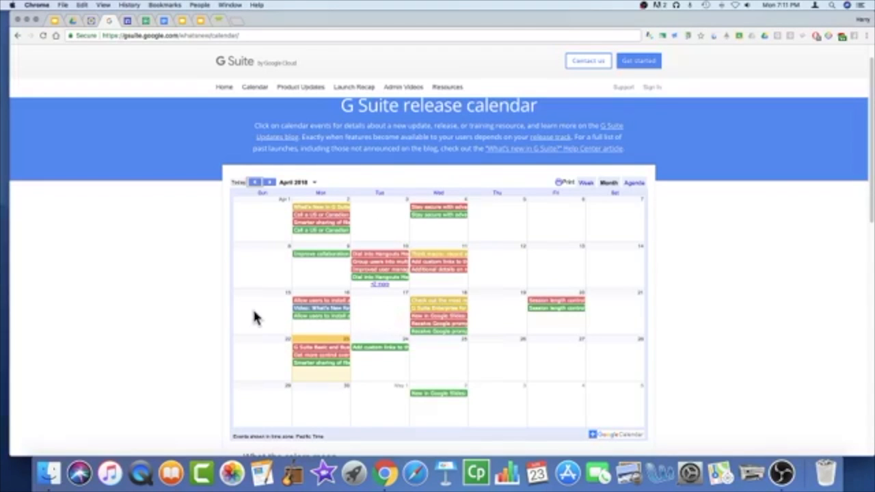
Step: Scroll down to the 'What the colors mean' legend and add the release calendar to Google Calendar
scroll(254, 318, down, 5)
scroll(252, 308, down, 4)
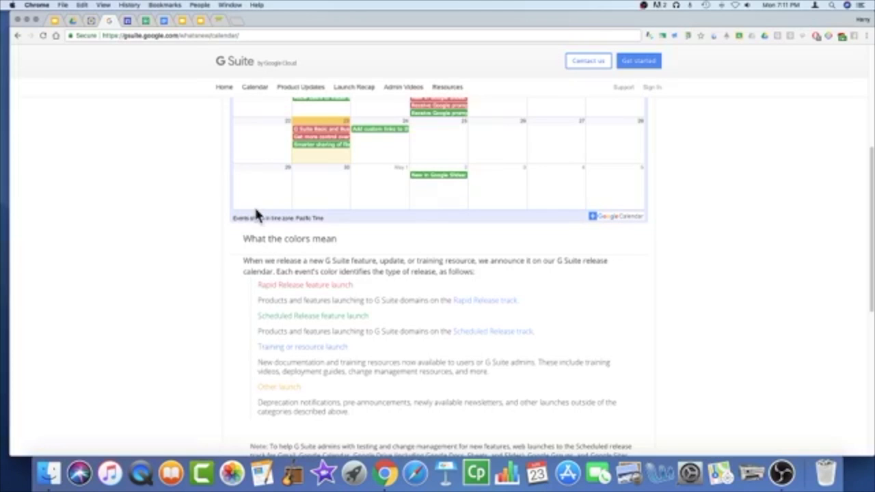
click(613, 218)
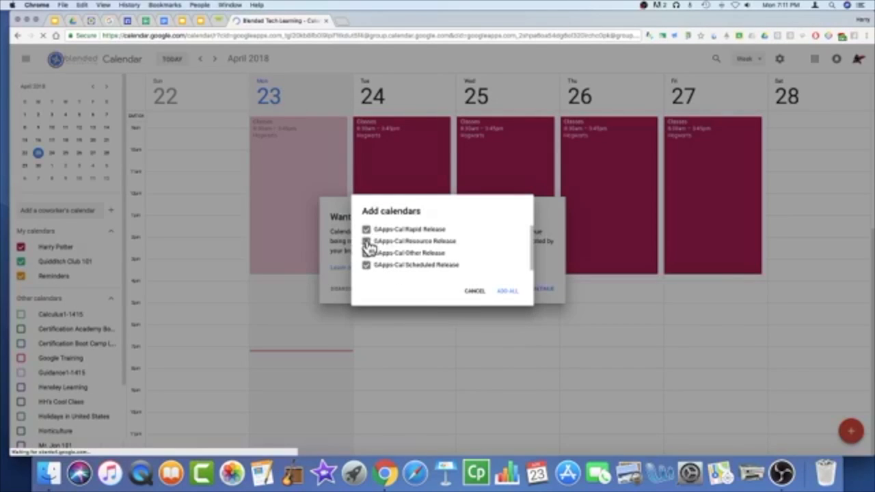
Step: Add all four GApps-Cal release calendars, keep notifications on, and dismiss Chrome's permission prompt
click(514, 294)
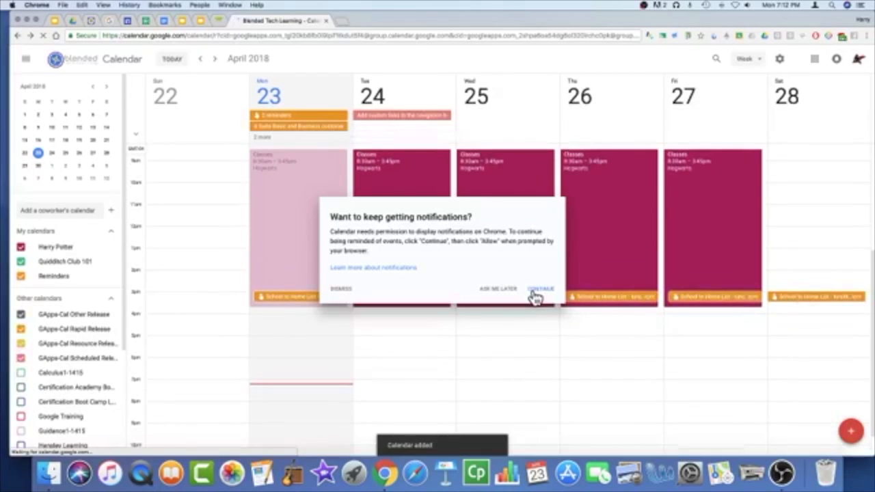
click(534, 291)
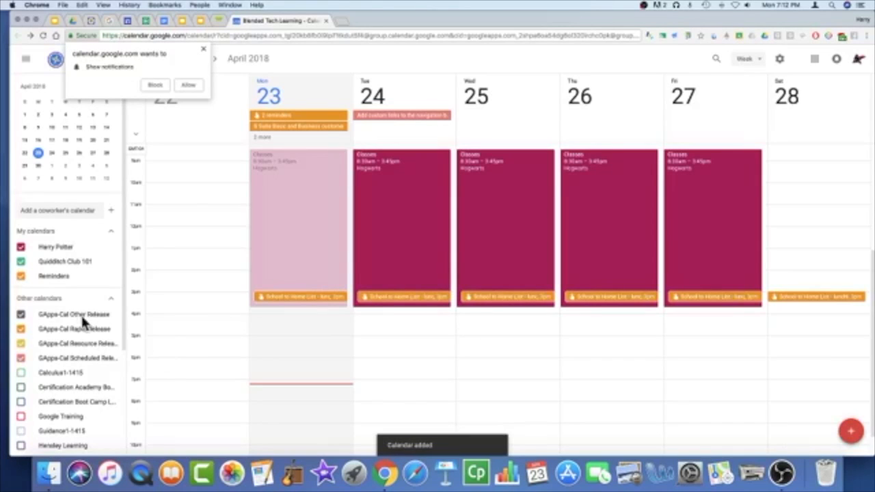
click(203, 49)
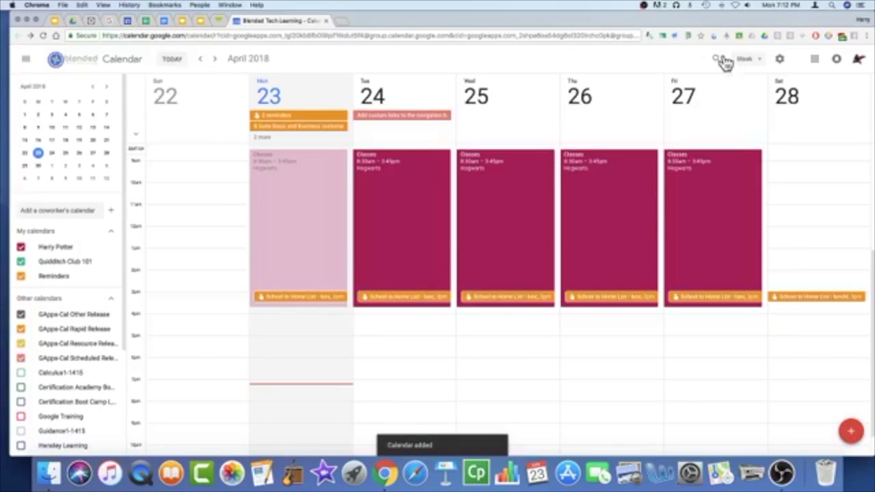
click(745, 60)
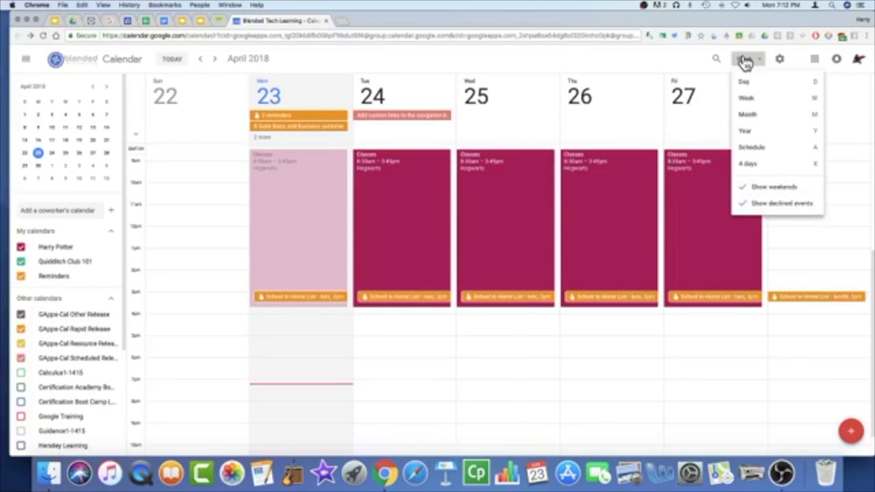
click(745, 61)
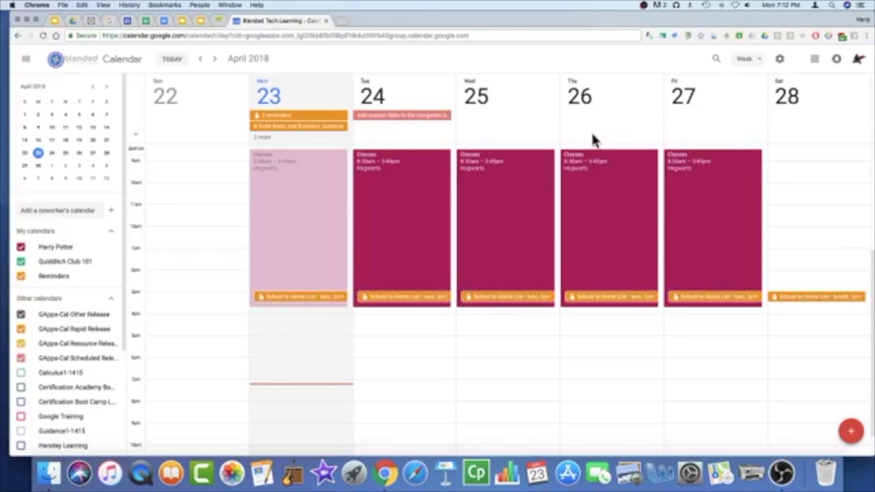
Step: Show Tuesday 24 April in Day view and open the Google Sites custom links article
key(d)
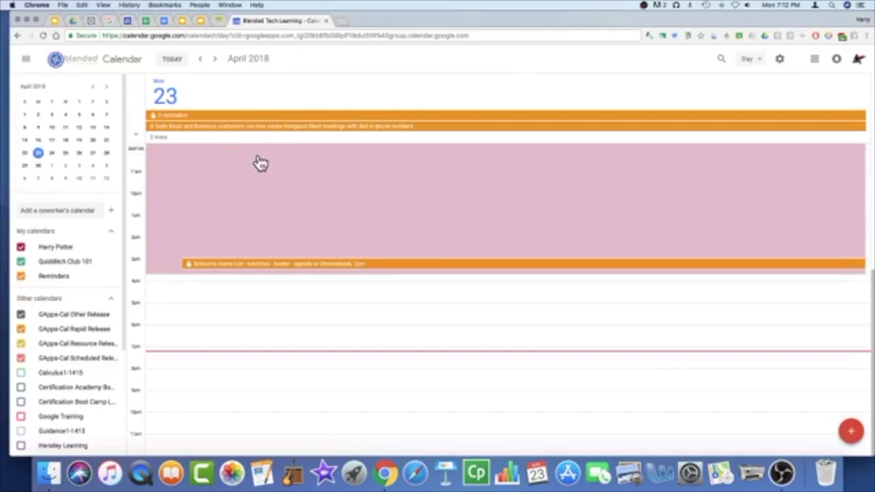
click(216, 60)
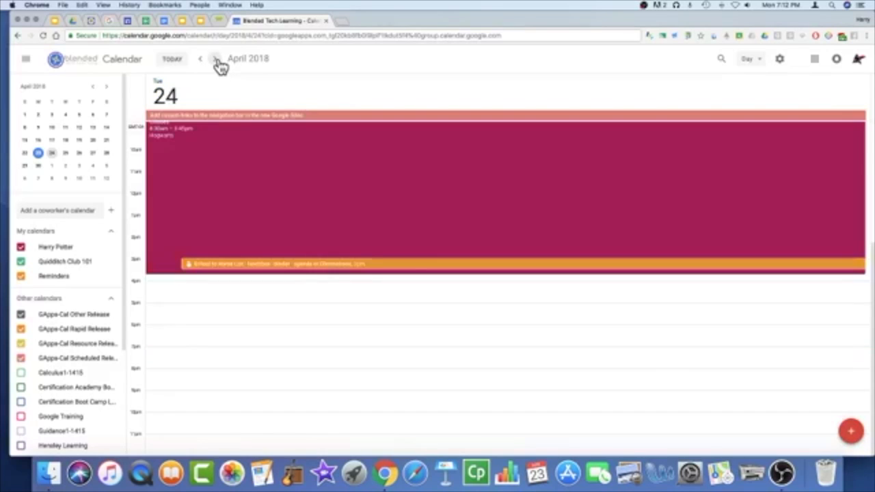
click(203, 117)
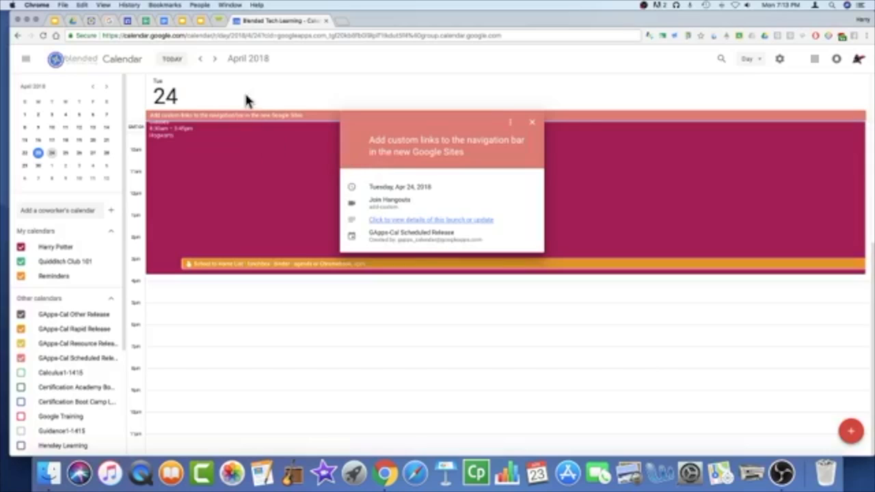
click(415, 223)
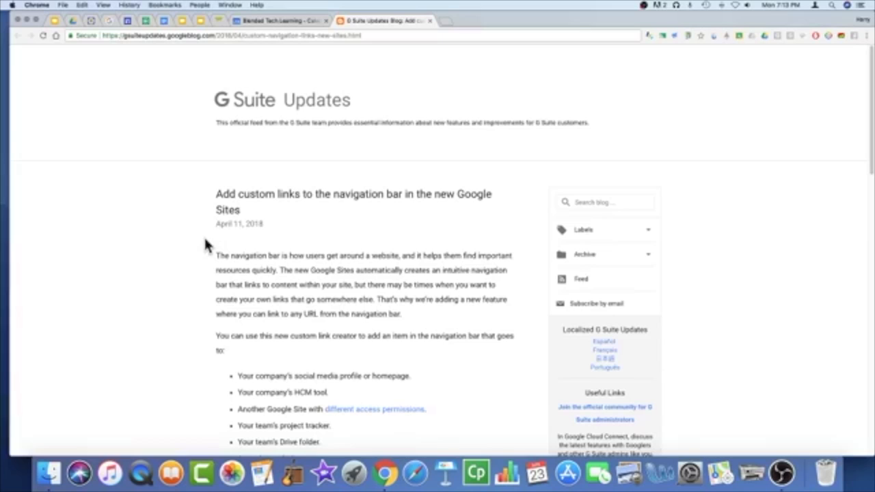
Step: Read the custom navigation links article down to Launch Details, then return to the release calendar
scroll(205, 242, down, 1)
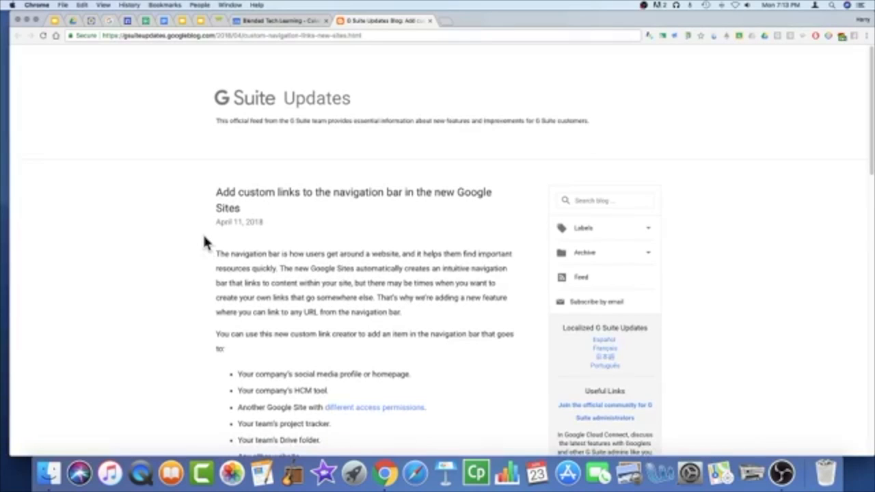
scroll(203, 237, down, 5)
scroll(205, 243, down, 3)
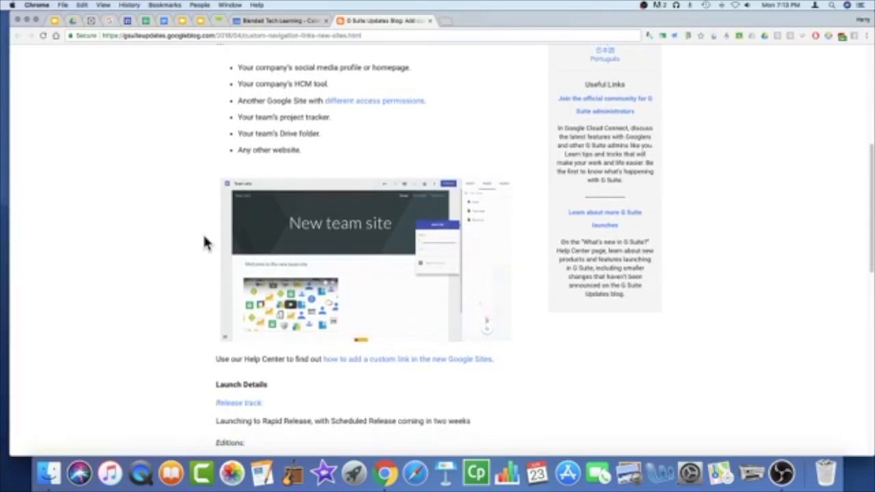
scroll(205, 243, down, 1)
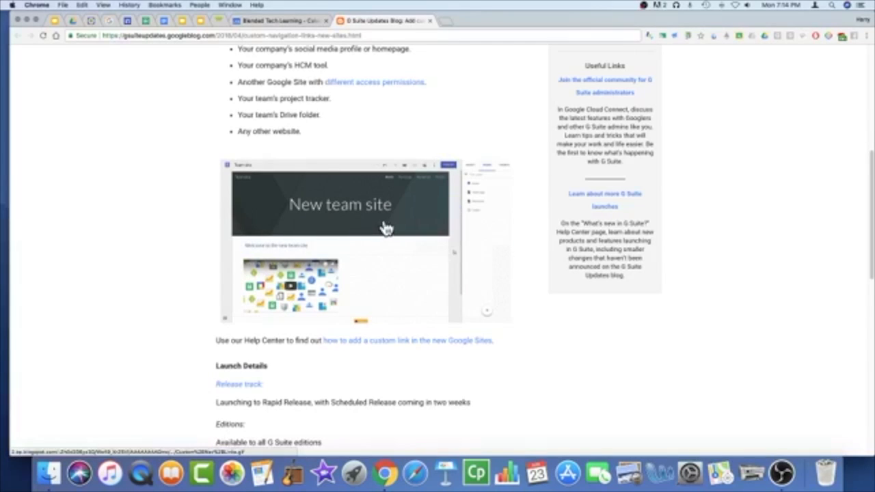
scroll(385, 229, up, 1)
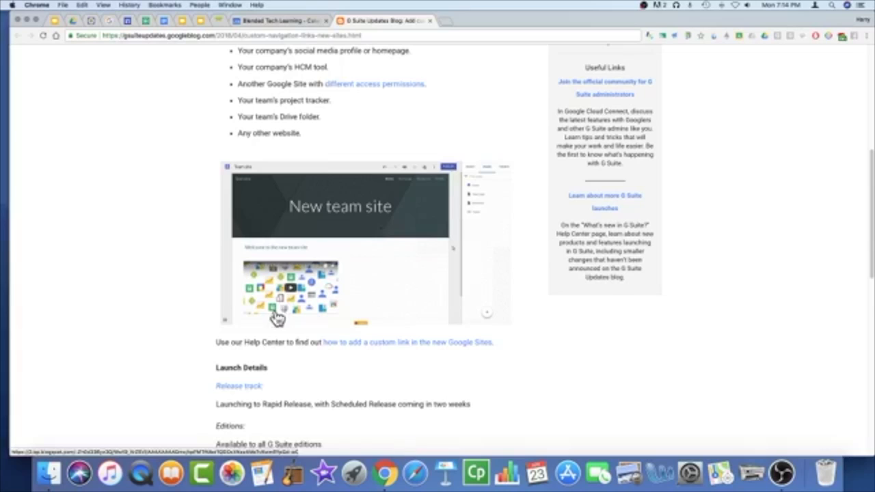
scroll(183, 336, down, 5)
scroll(198, 253, down, 2)
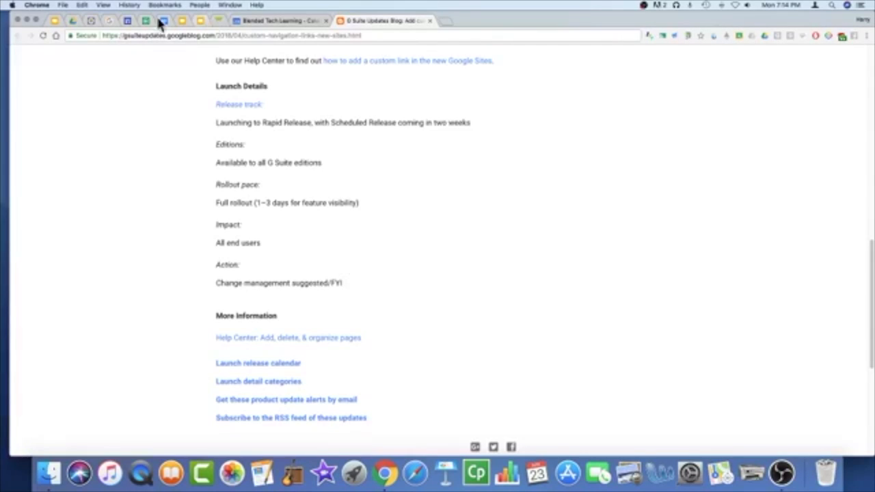
click(108, 22)
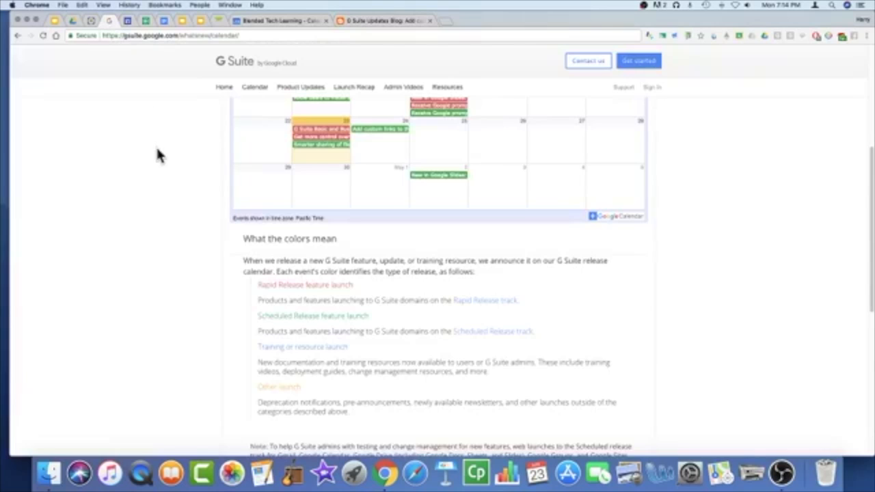
Step: Scroll back up to the April 2018 calendar, then switch to the Google Drive presentation results
scroll(156, 162, up, 3)
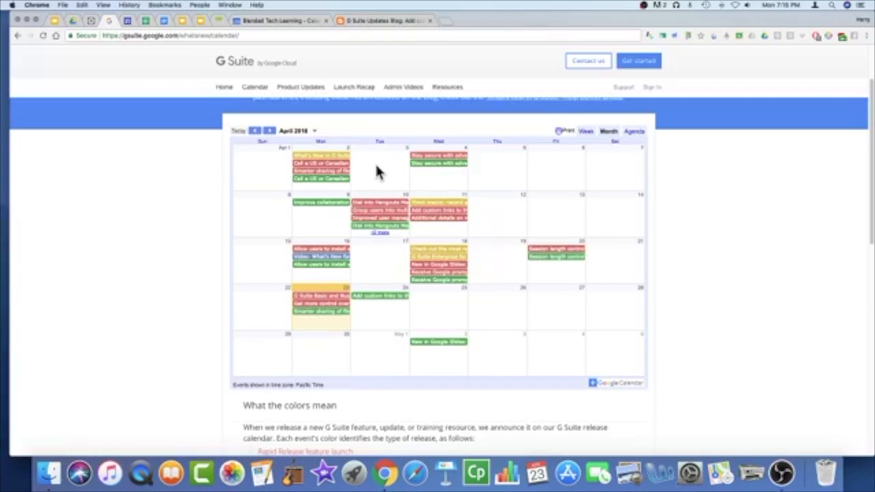
click(73, 22)
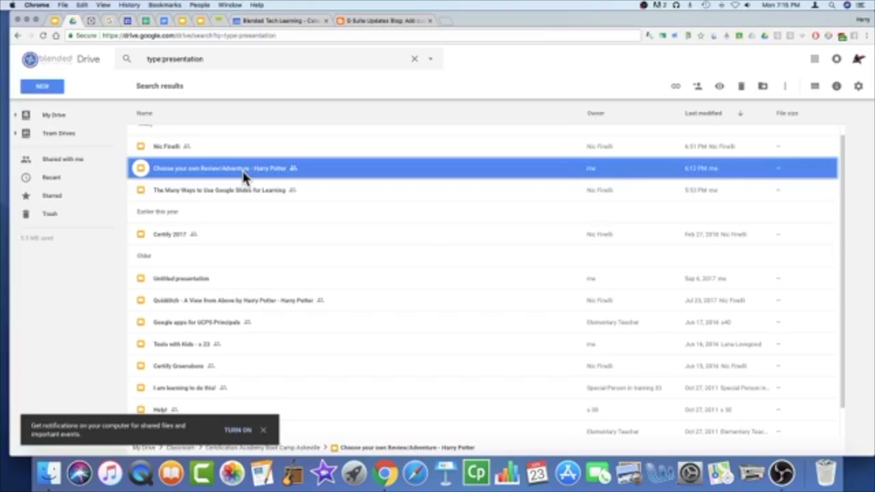
Step: Leave the Drive presentation search and return to the G Suite release calendar
key(shift+z)
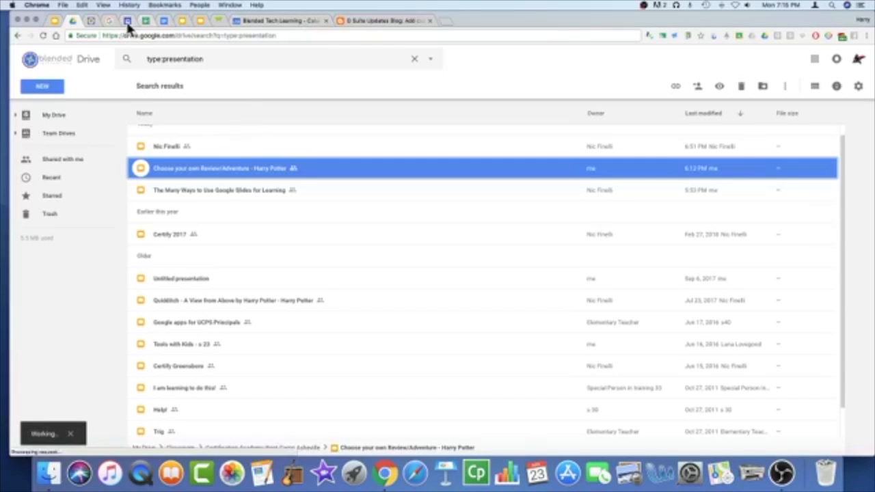
click(108, 22)
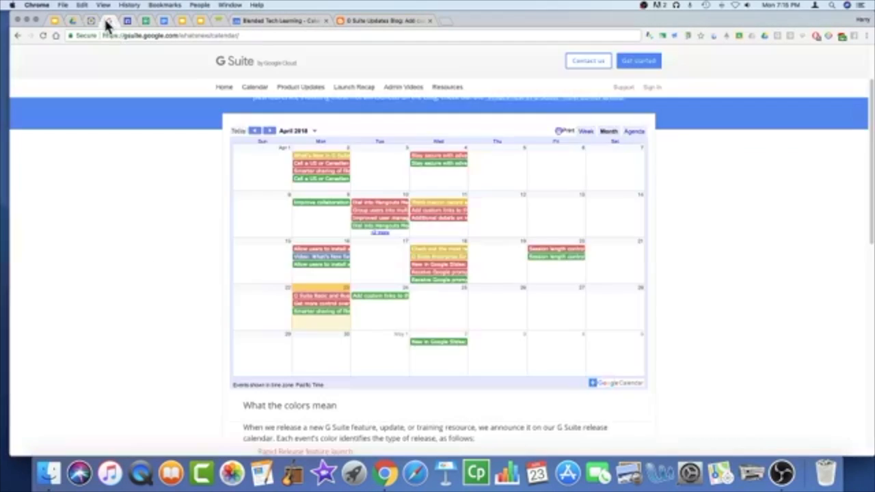
Step: Open and read the 'Smarter sharing of files' Access checker article, then return to the calendar
click(337, 173)
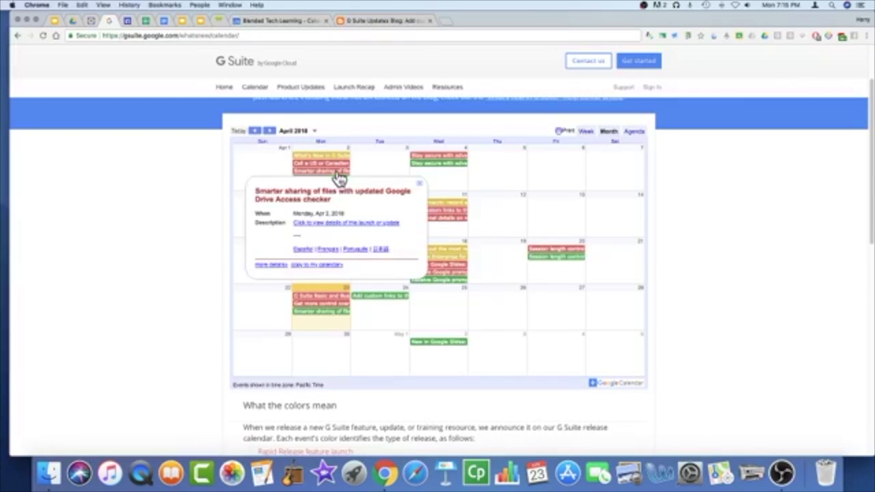
click(318, 224)
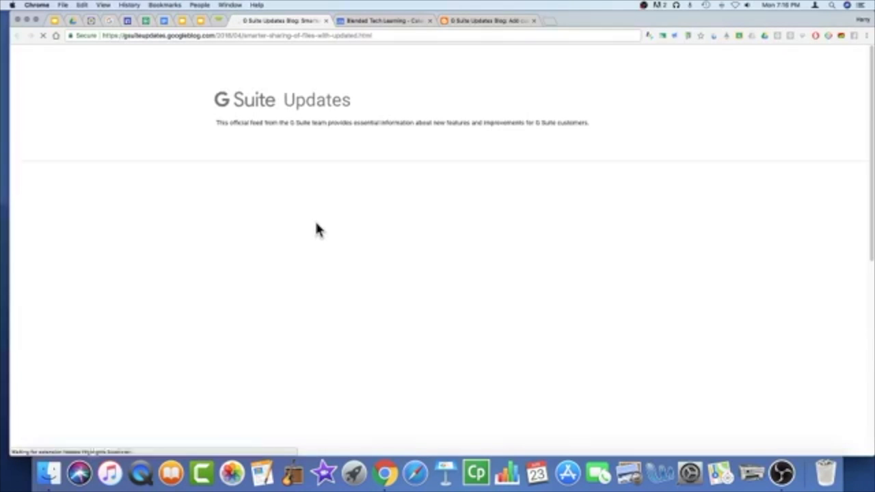
scroll(338, 241, down, 5)
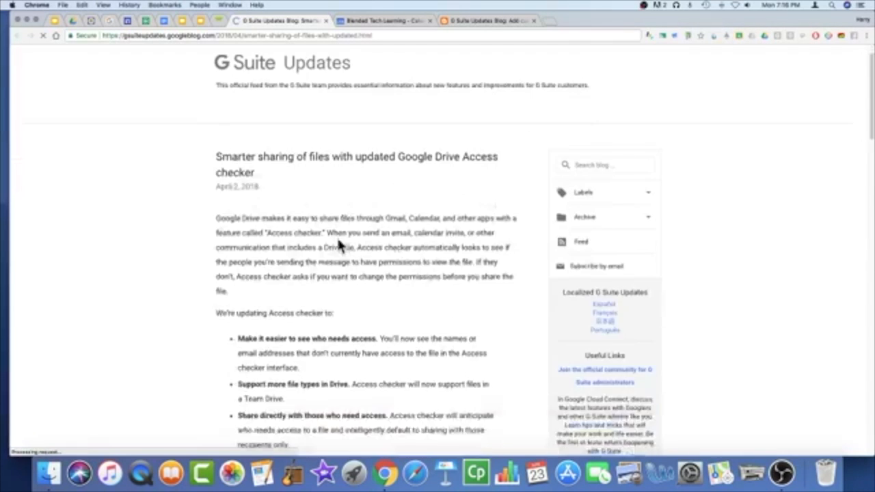
scroll(340, 247, down, 1)
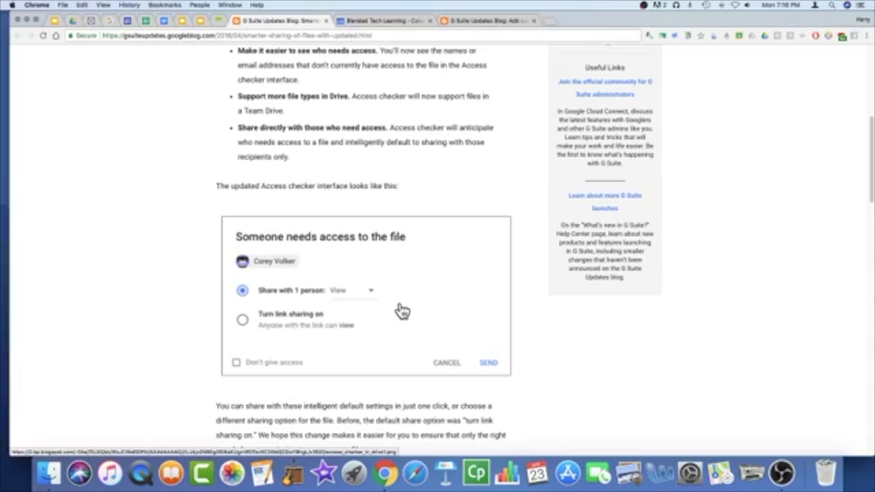
scroll(402, 311, up, 5)
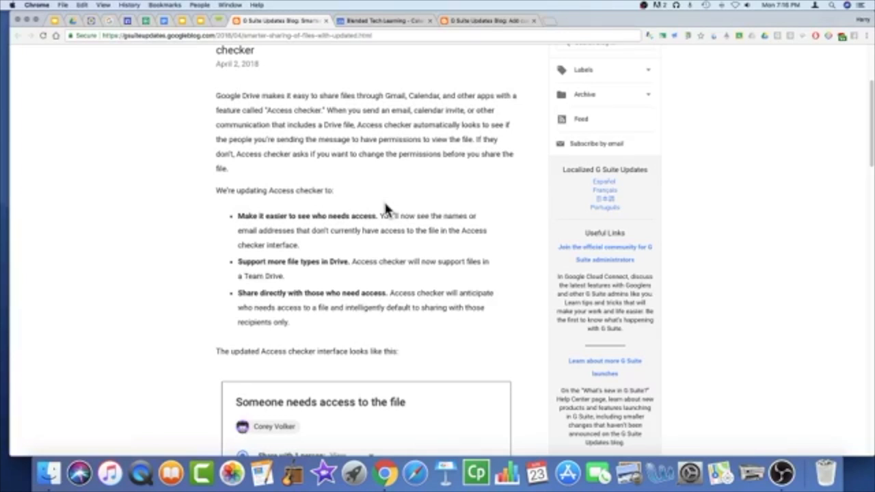
scroll(385, 208, down, 3)
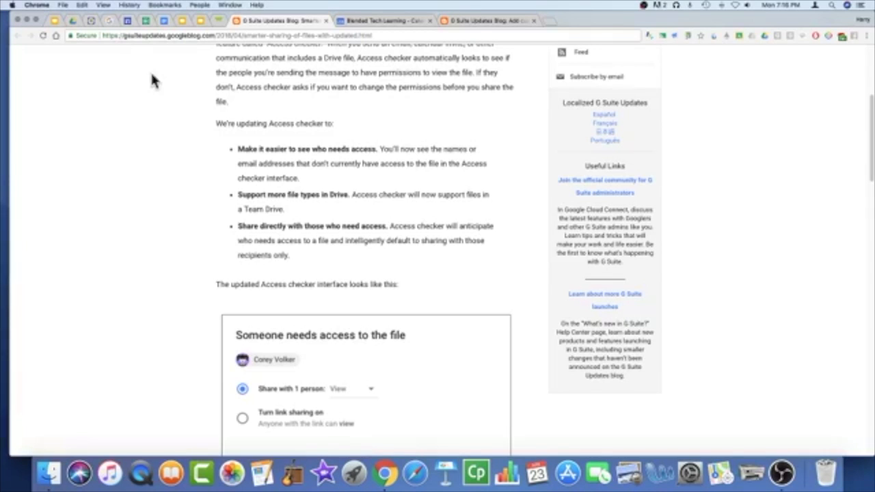
click(107, 21)
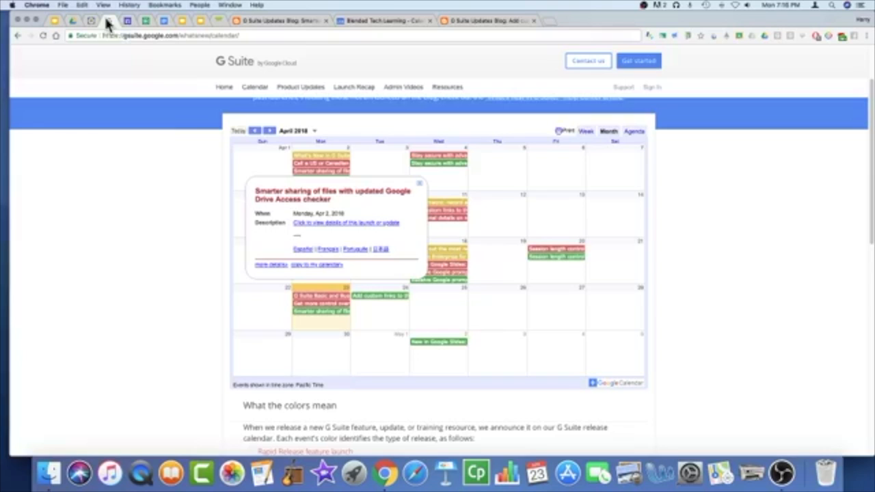
Step: Close the Drive Access checker event bubble to reveal the full April 2018 month
click(419, 184)
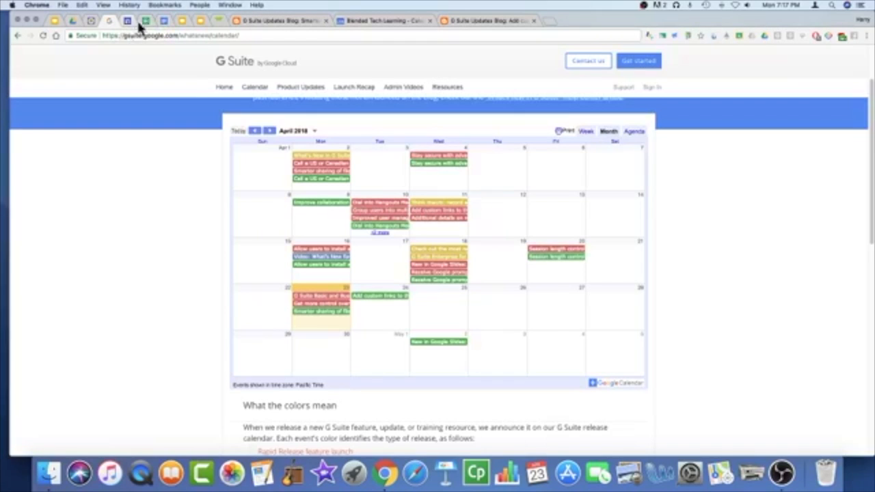
Step: Open a new Chrome tab beside the G Suite release calendar tabs
click(550, 23)
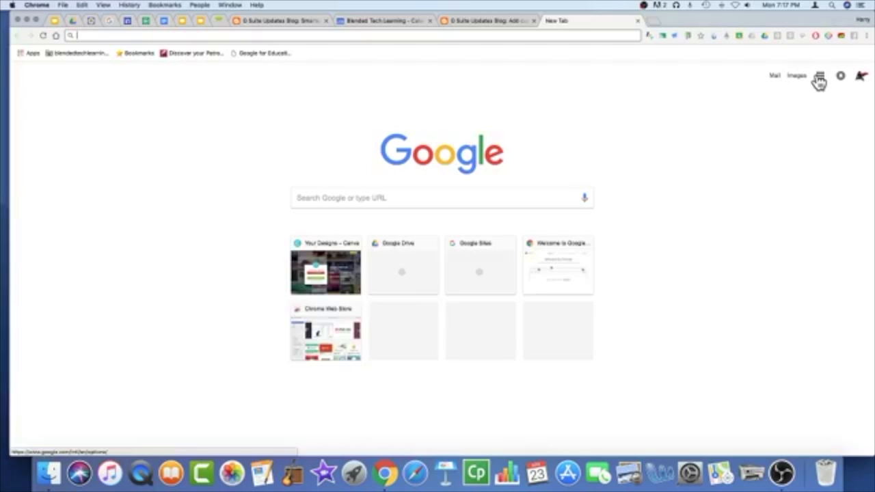
Step: Launch Google Contacts from the Google apps grid on the New Tab page
click(821, 81)
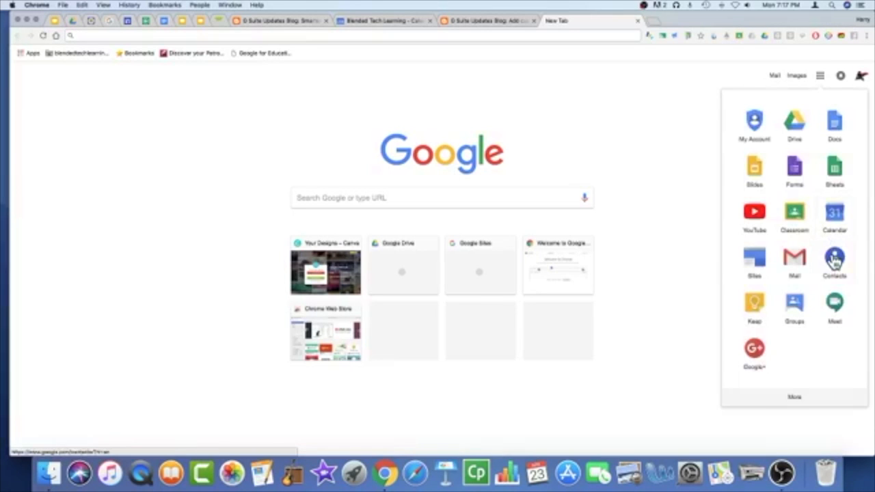
click(834, 263)
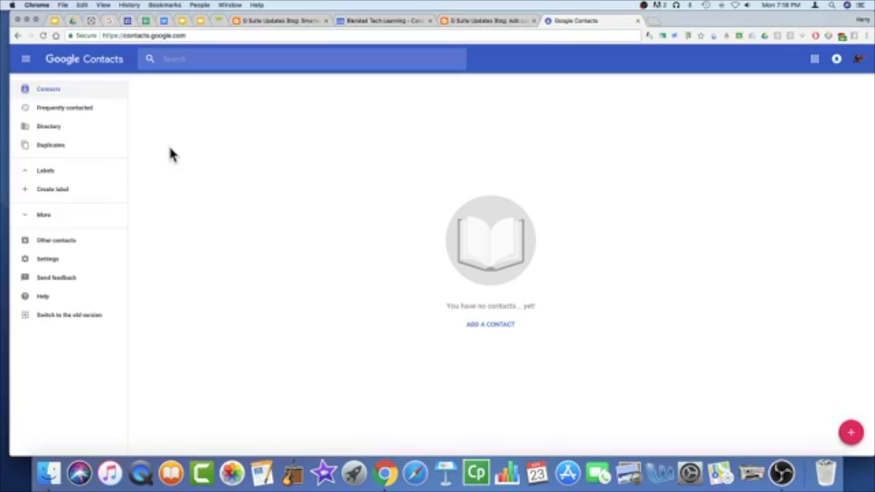
Step: Show the organization's empty Contacts Directory and bring the second Chrome profile window on screen
click(49, 130)
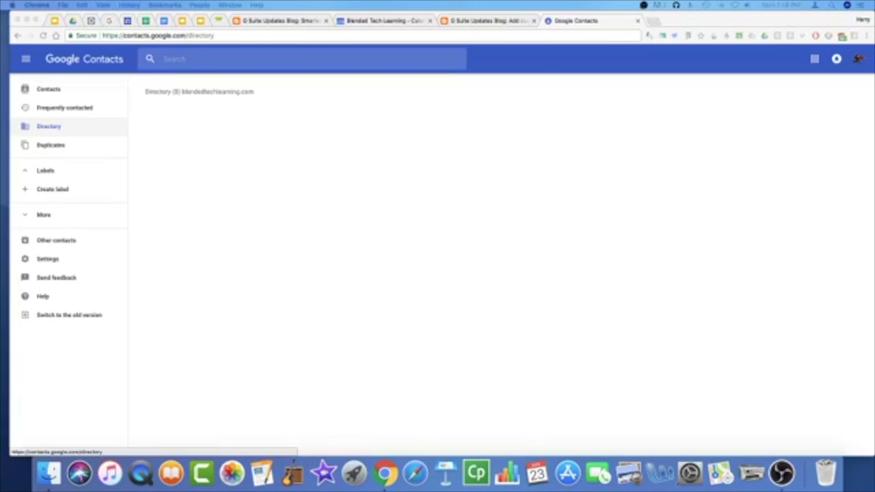
drag(0, 106, 424, 70)
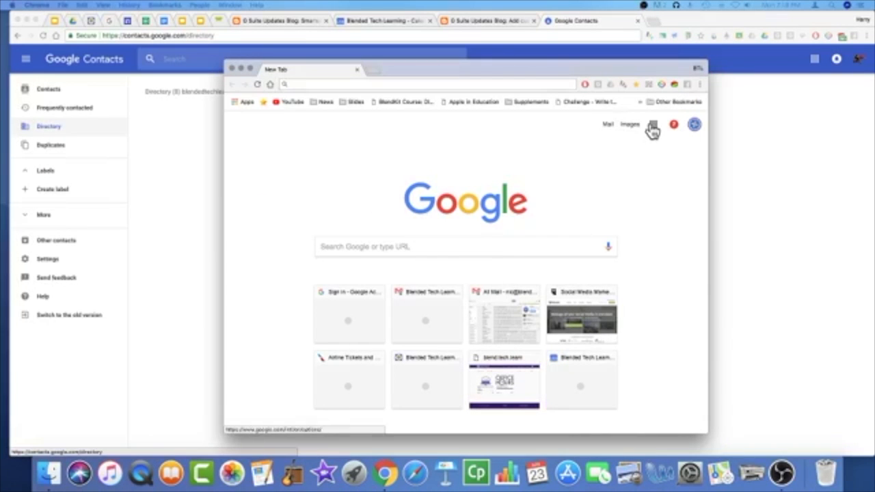
Step: Open Google Contacts from the Google apps grid in the second profile's window
click(653, 130)
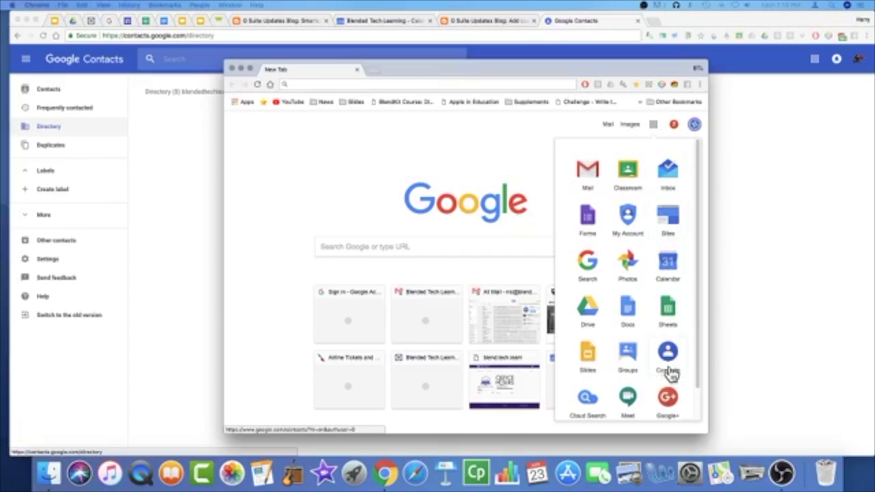
click(667, 355)
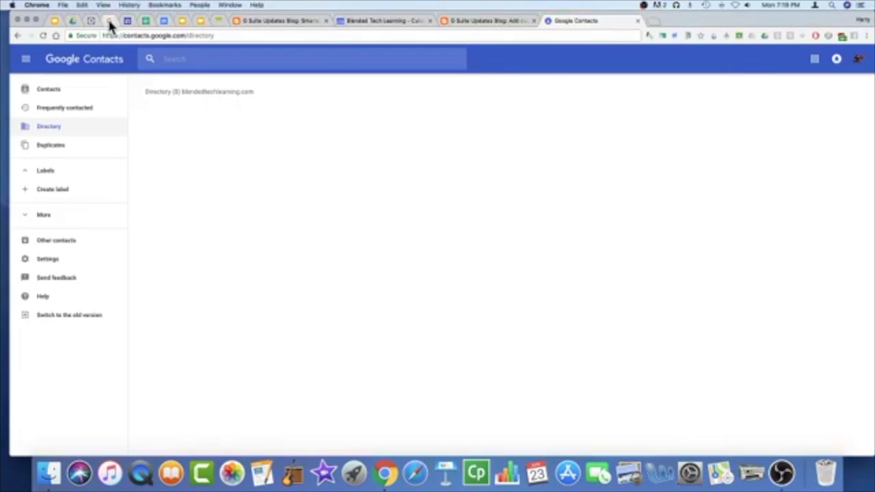
click(108, 20)
Step: Copy the G Suite release calendar page's web address and move its window down
click(200, 35)
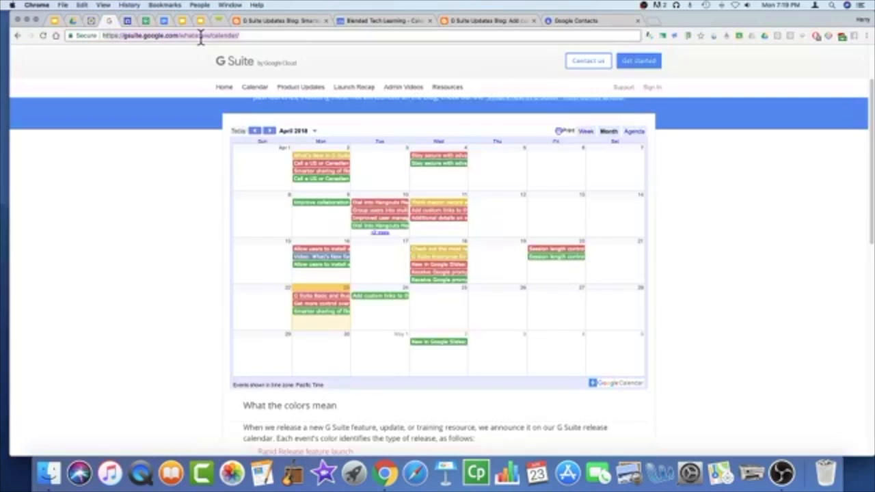
key(super+c)
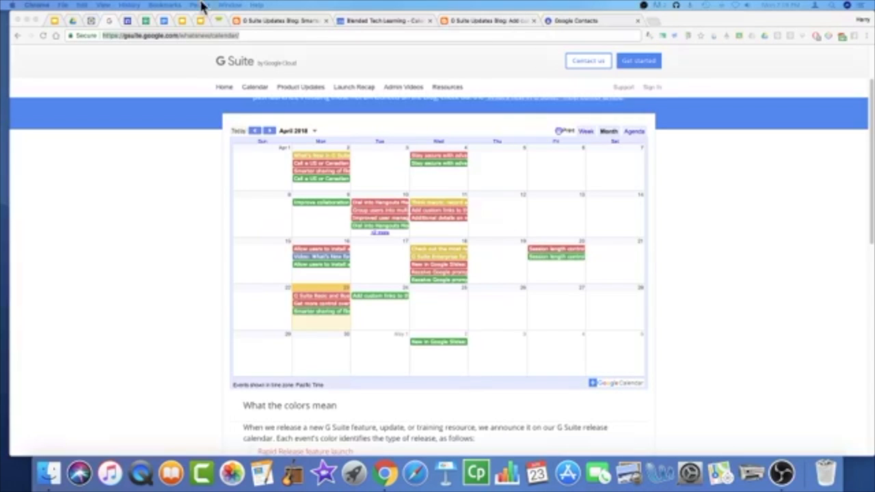
drag(689, 14, 687, 97)
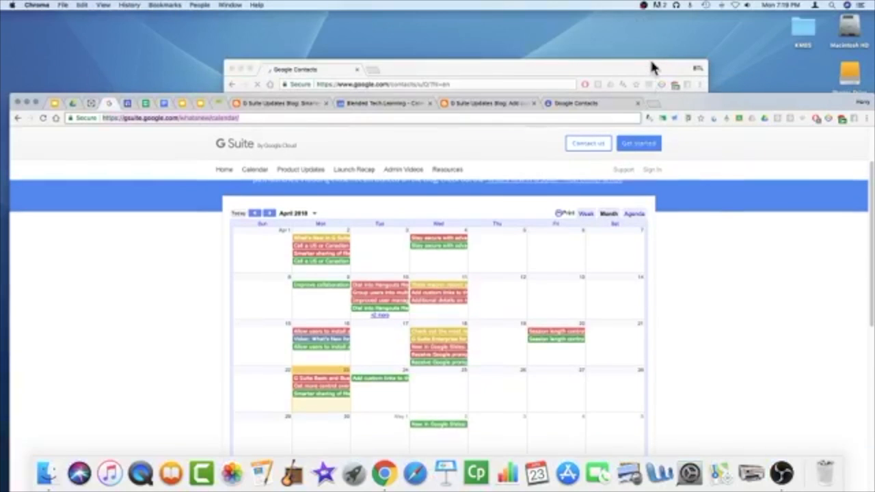
Step: Shuffle the Google Contacts windows, leaving the release calendar window back on top
click(651, 66)
mouse_move(736, 102)
mouse_down()
mouse_move(735, 26)
mouse_move(735, 88)
mouse_up()
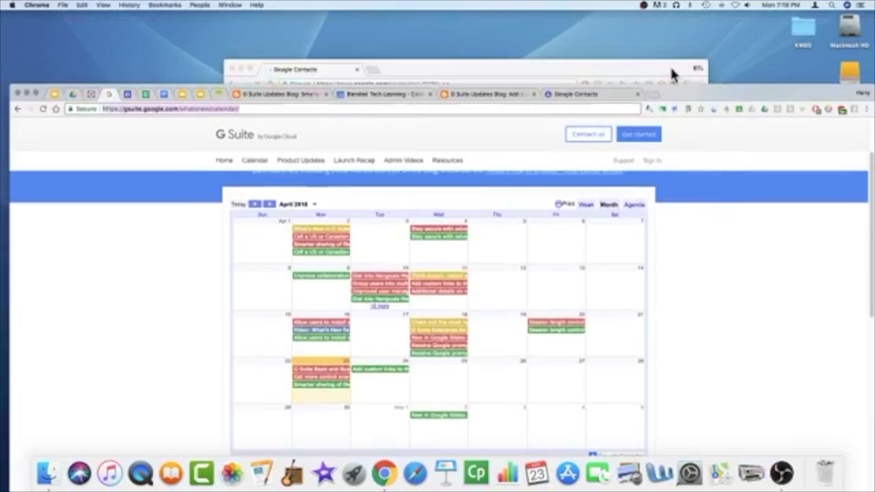
click(672, 75)
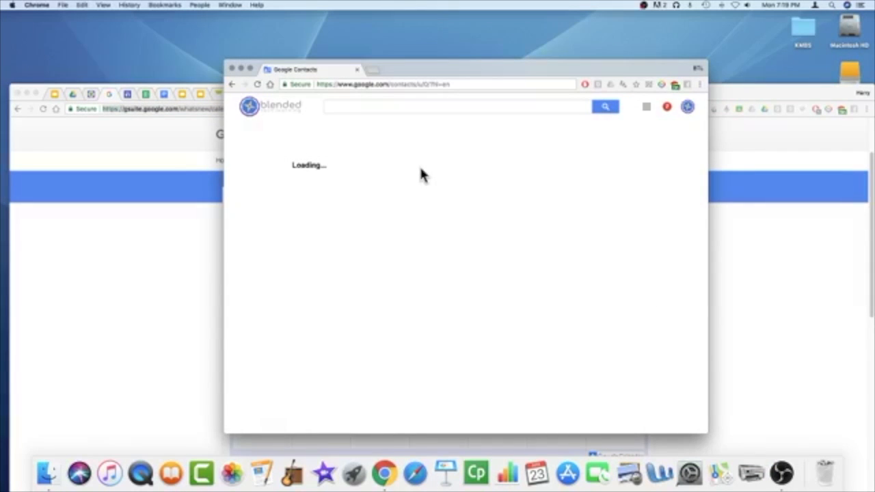
drag(463, 69, 463, 126)
click(736, 96)
drag(734, 90, 735, 20)
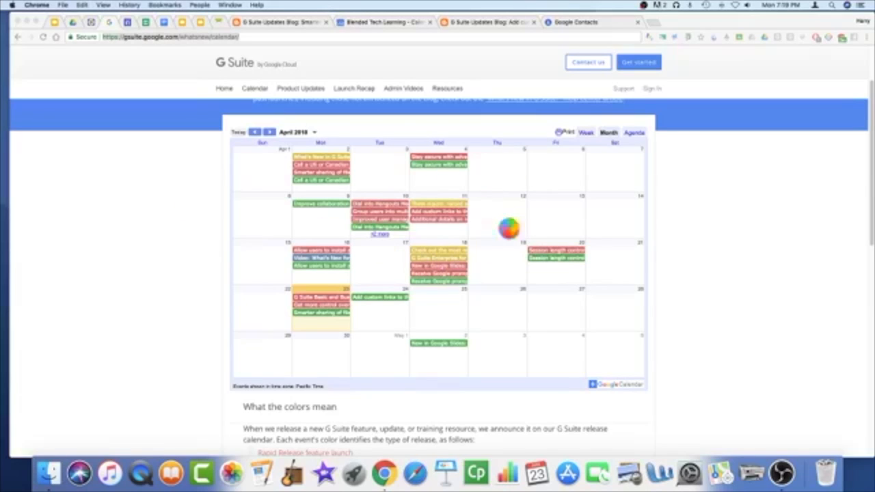
Step: Open a BTL profile window showing Google Contacts and move it higher on screen
click(200, 6)
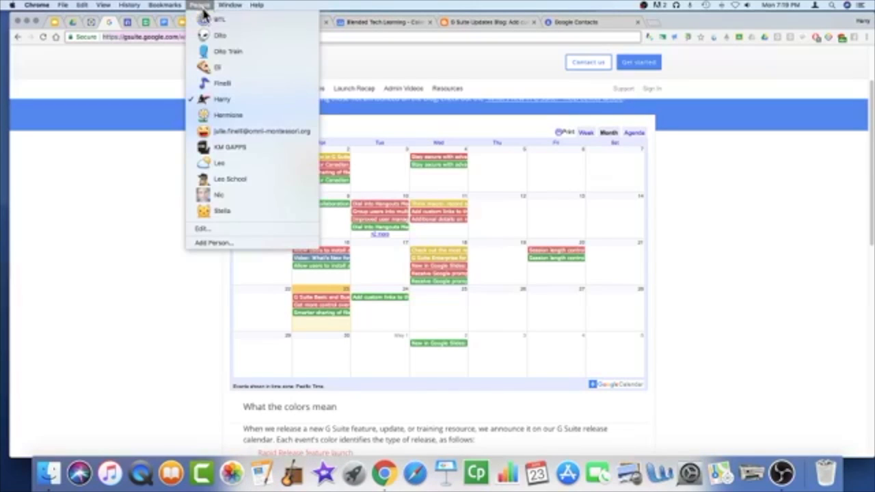
click(215, 19)
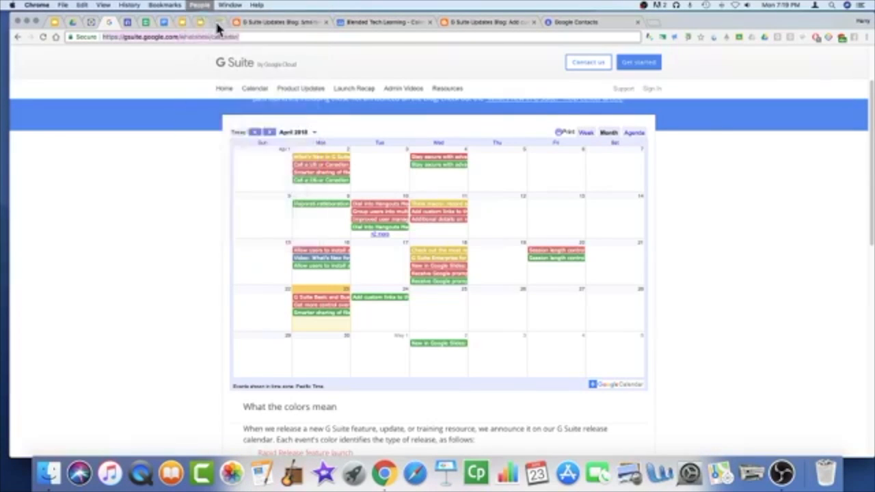
drag(455, 118, 476, 36)
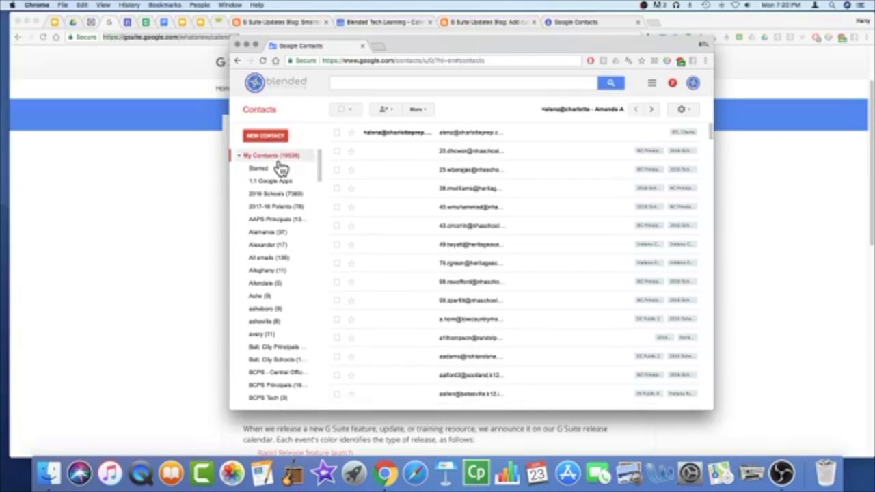
Step: Scroll the Contacts groups list and show the domain Directory contacts
drag(322, 171, 327, 252)
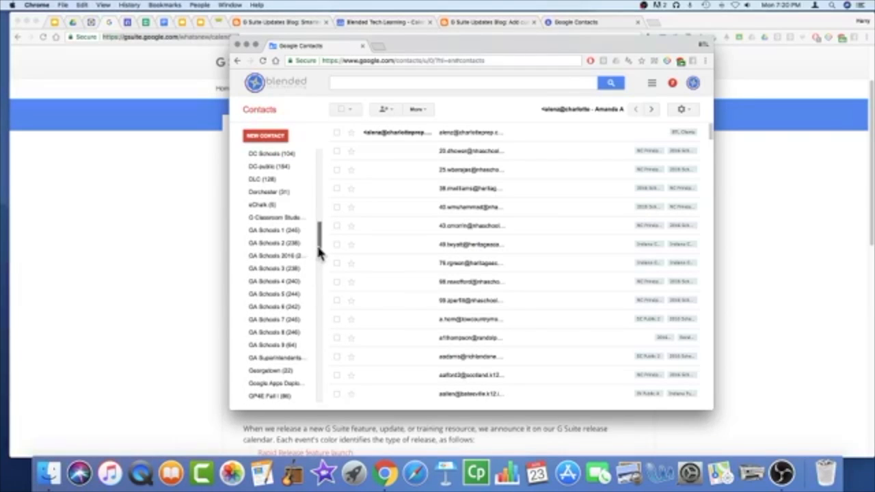
scroll(319, 294, up, 5)
scroll(319, 356, down, 5)
scroll(323, 395, down, 10)
drag(321, 344, 320, 403)
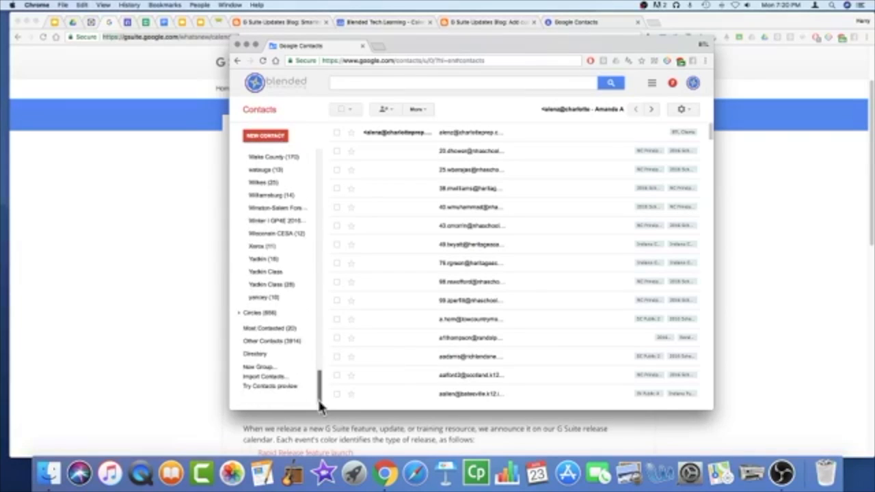
click(255, 356)
Step: Browse down the Directory listing, then minimize the Google Contacts window
drag(479, 41, 463, 64)
scroll(420, 228, down, 1)
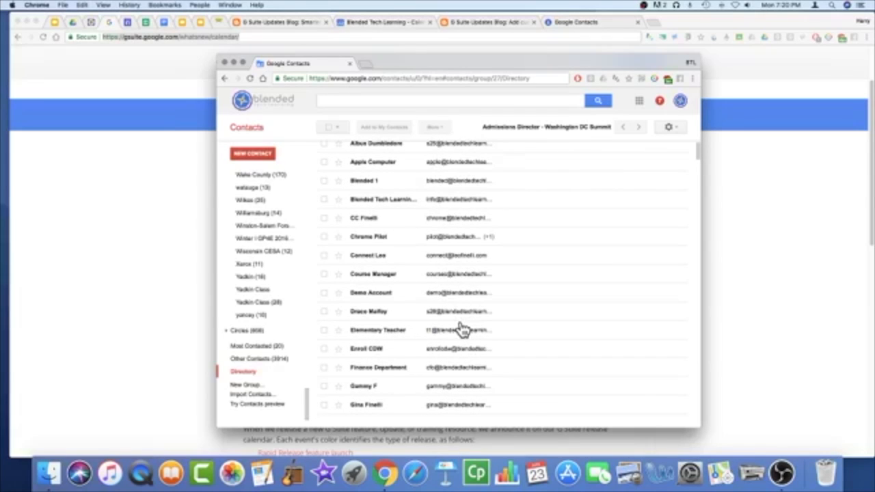
scroll(462, 330, down, 5)
scroll(462, 330, down, 10)
scroll(462, 331, down, 10)
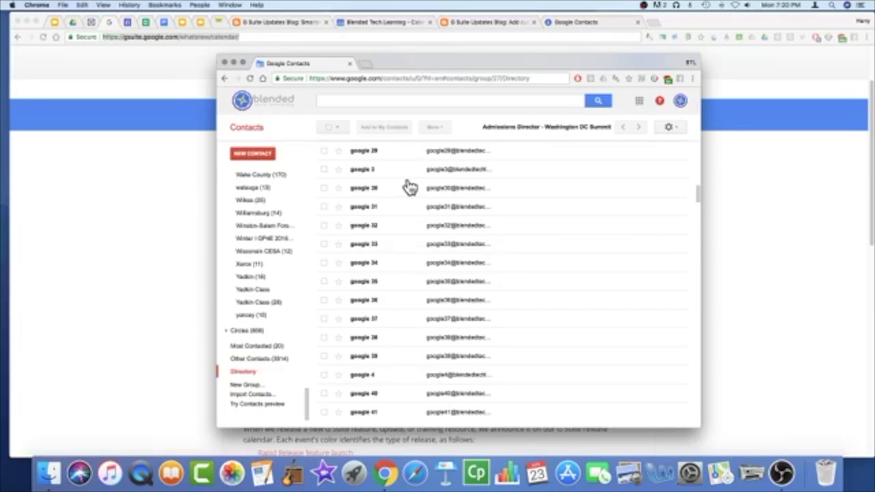
click(233, 63)
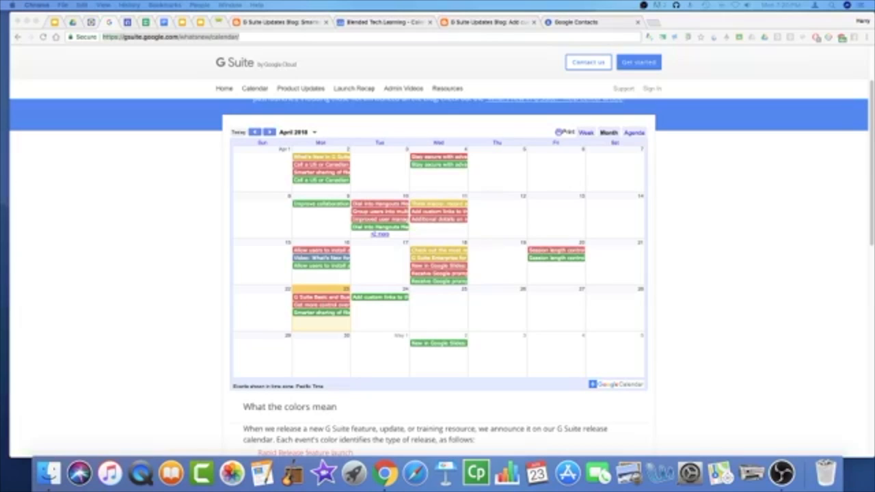
Step: Bring the Google Admin window on screen and widen and heighten it to fill the display
drag(0, 164, 418, 59)
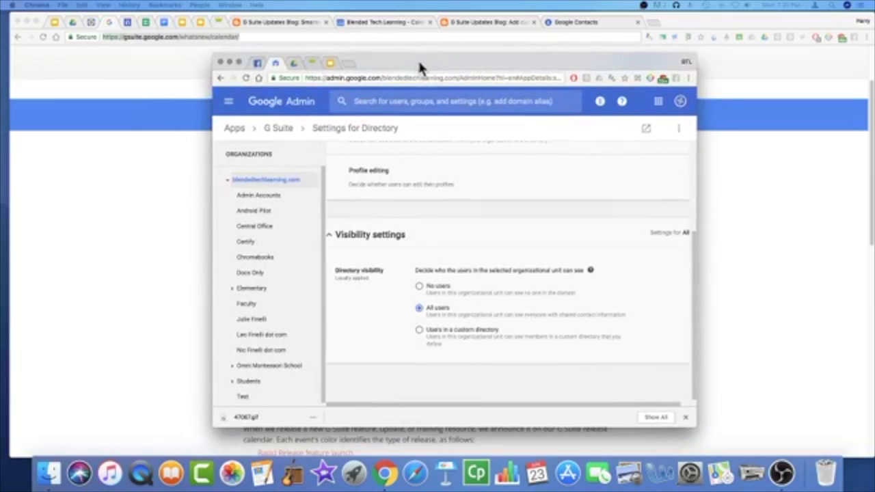
drag(205, 160, 17, 158)
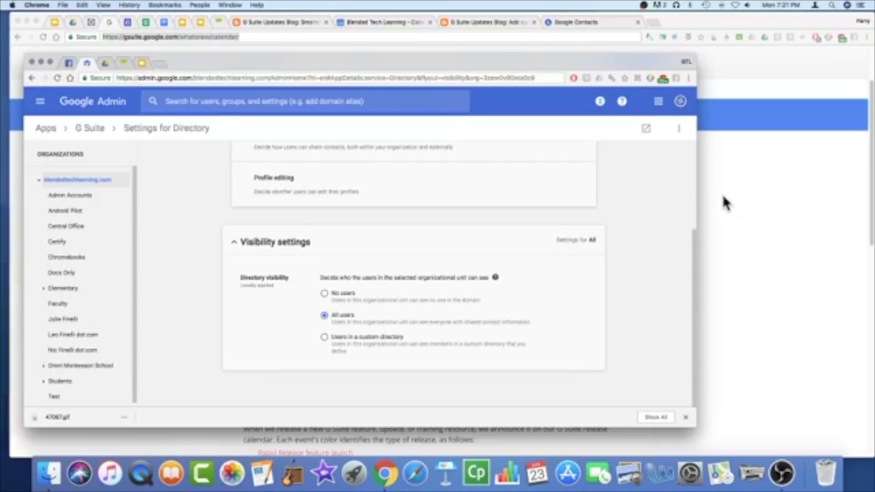
drag(697, 198, 863, 203)
drag(727, 54, 733, 21)
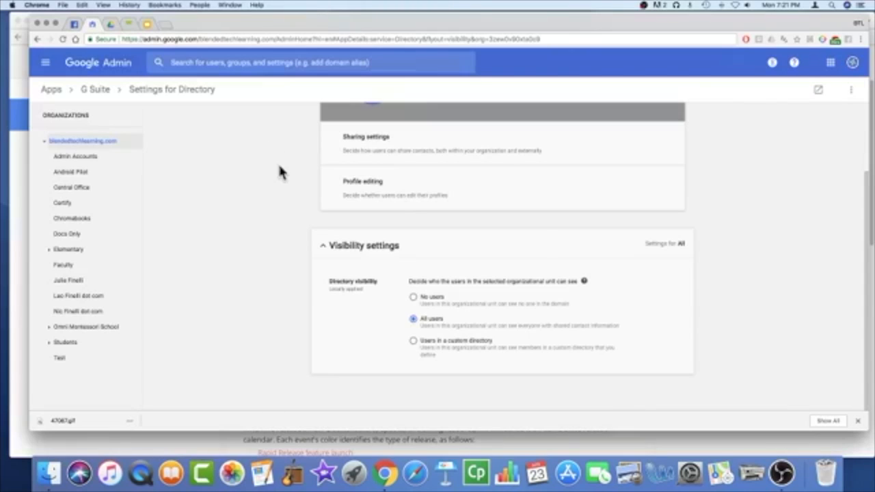
Step: Review the Directory visibility settings and select the Students organizational unit
scroll(321, 189, up, 3)
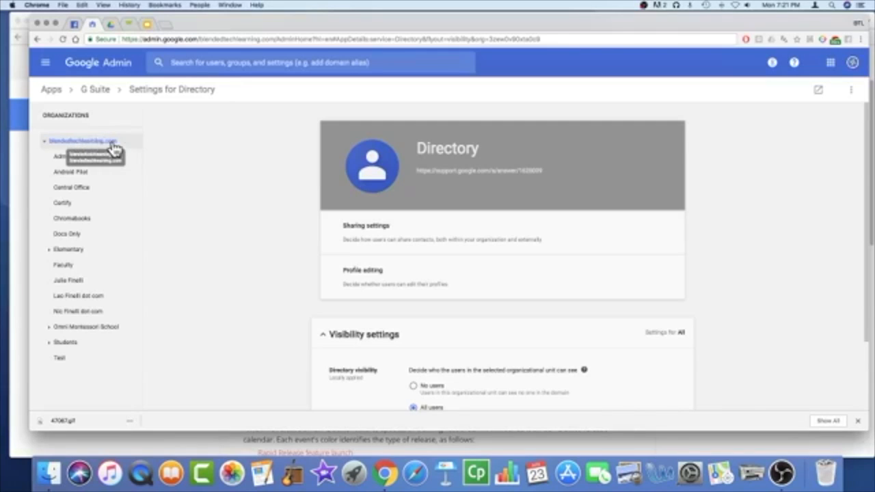
scroll(298, 222, down, 2)
scroll(298, 224, down, 4)
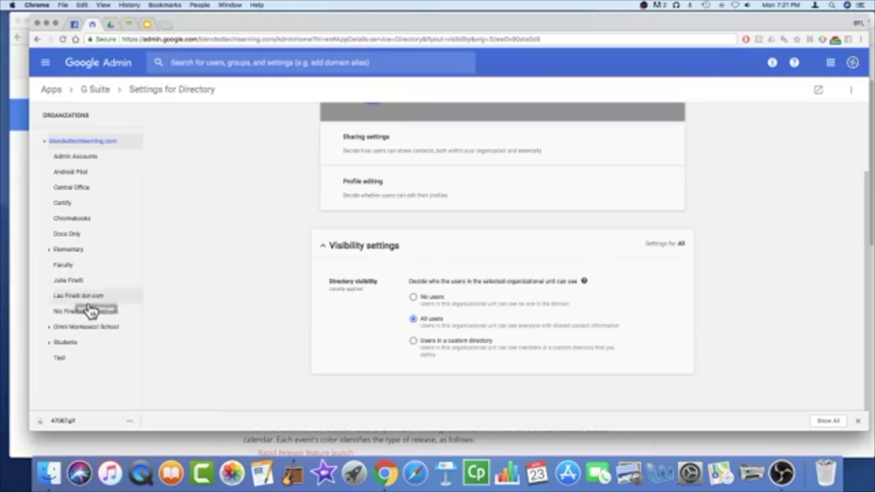
click(75, 348)
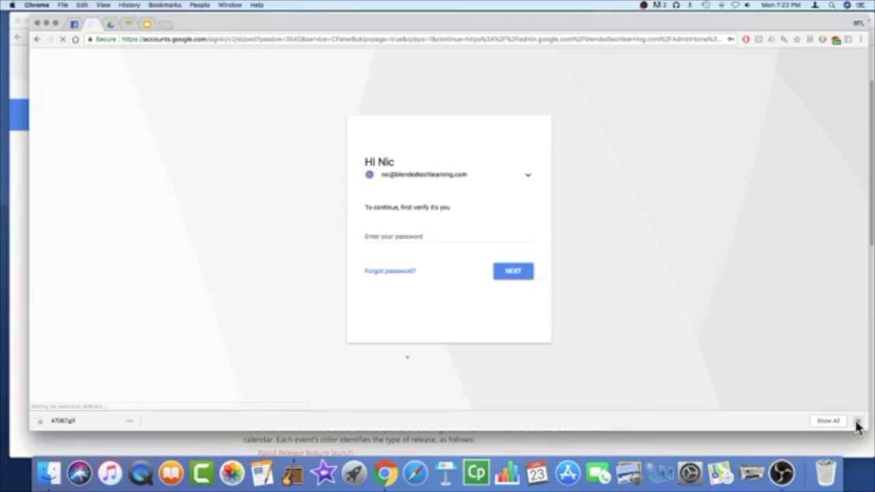
Step: Dismiss the download notice and re-enter the admin account password to continue
click(858, 421)
click(428, 237)
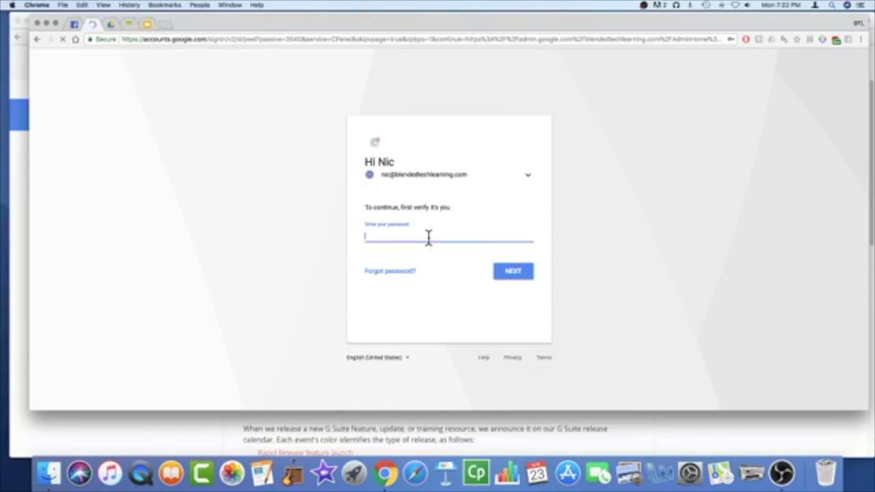
text(•••)
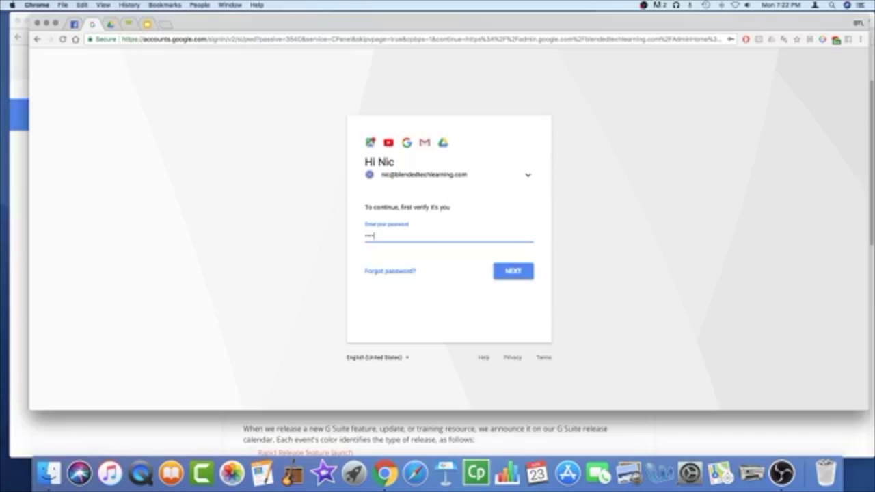
text(•)
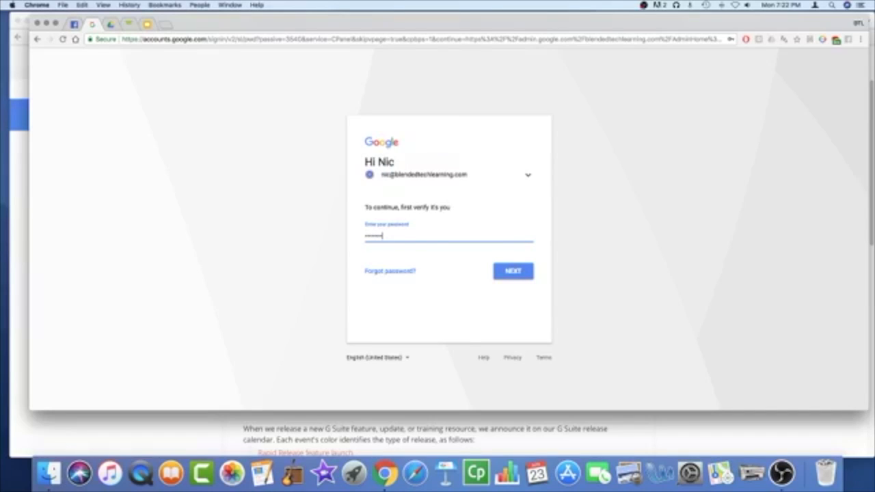
key(Return)
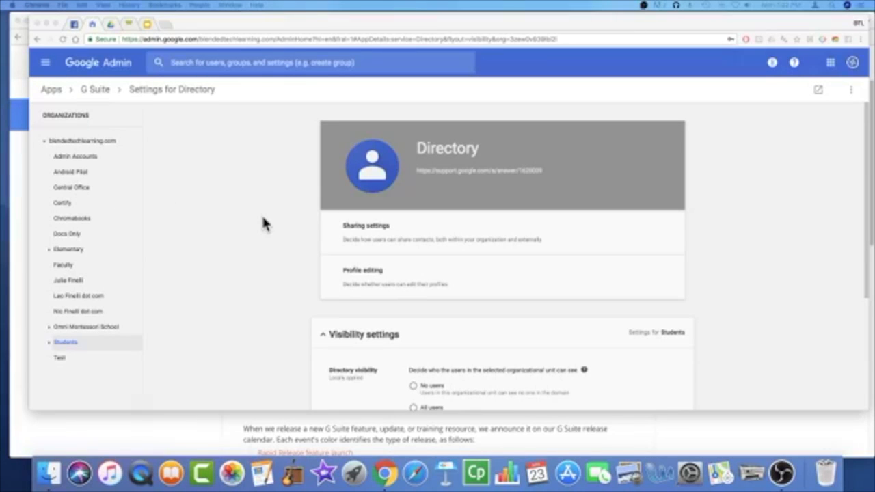
scroll(267, 218, down, 3)
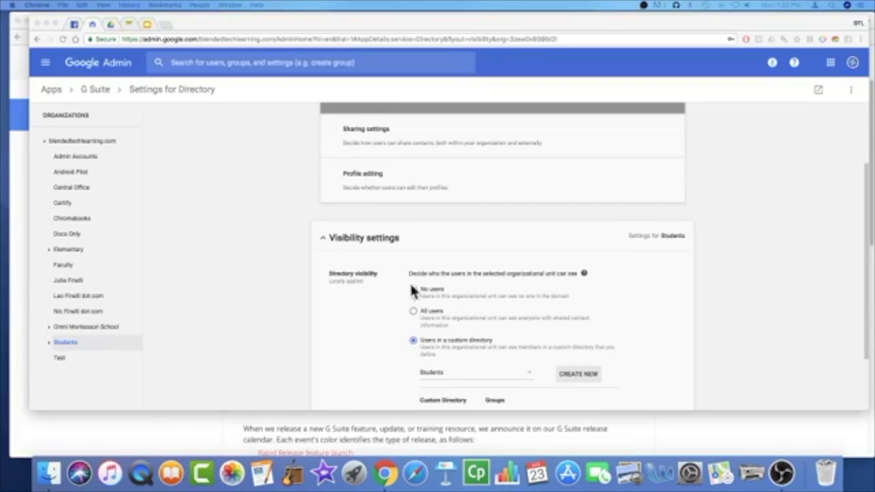
scroll(501, 341, down, 3)
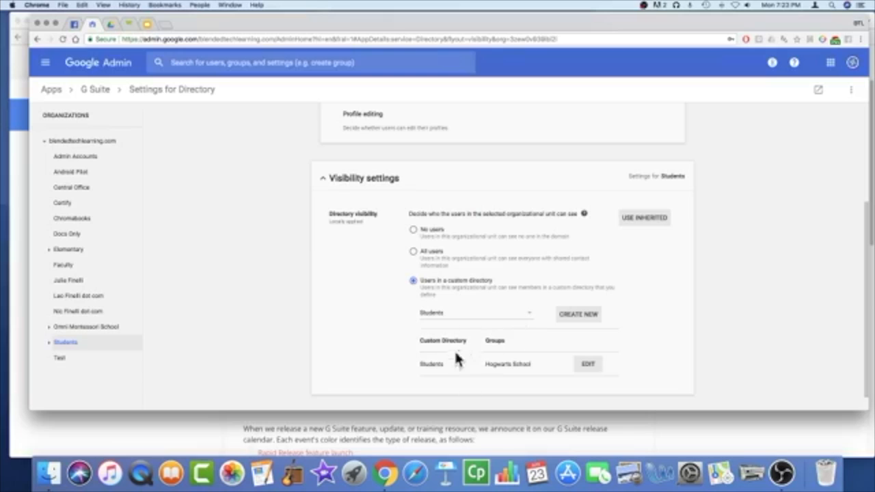
Step: Edit the Students custom directory to include Classroom Teachers and rename it Teachers
click(583, 369)
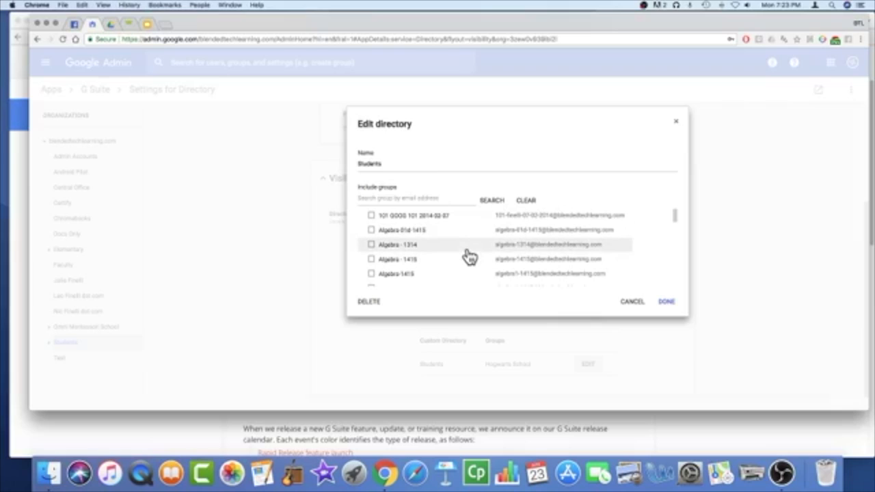
scroll(469, 256, down, 3)
mouse_move(674, 233)
mouse_down()
mouse_move(677, 292)
mouse_move(675, 249)
mouse_up()
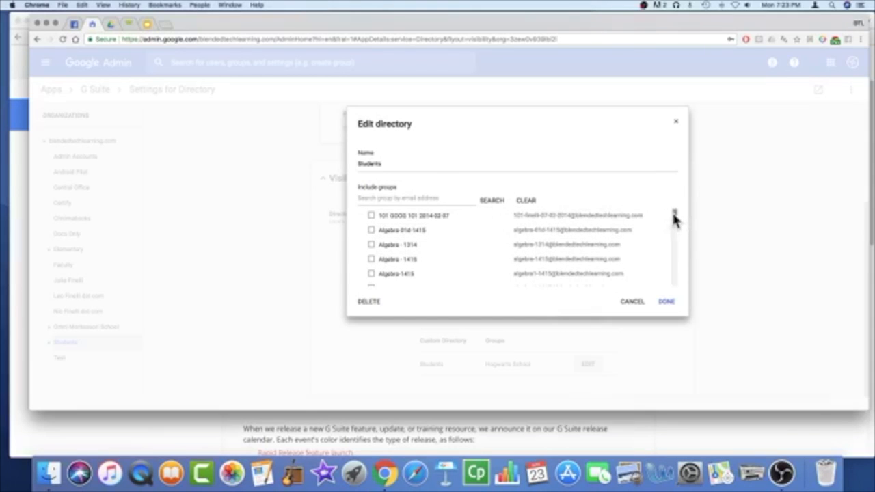
drag(675, 218, 677, 247)
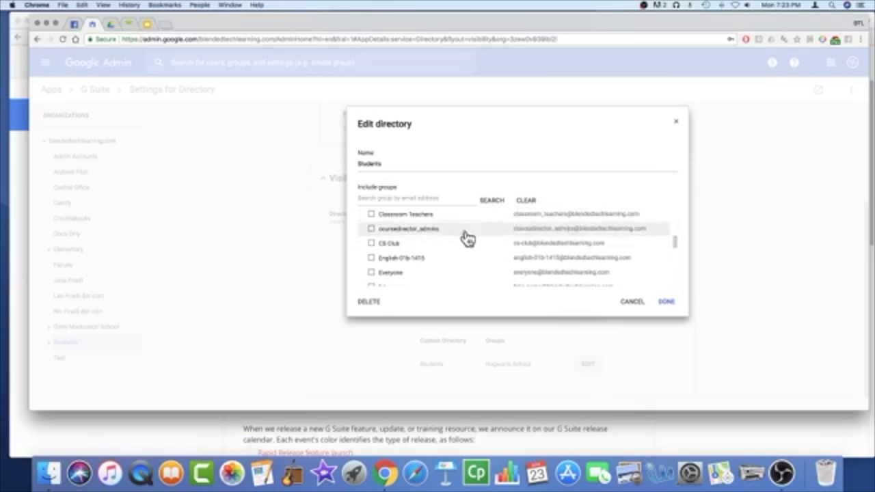
click(371, 216)
drag(389, 165, 354, 164)
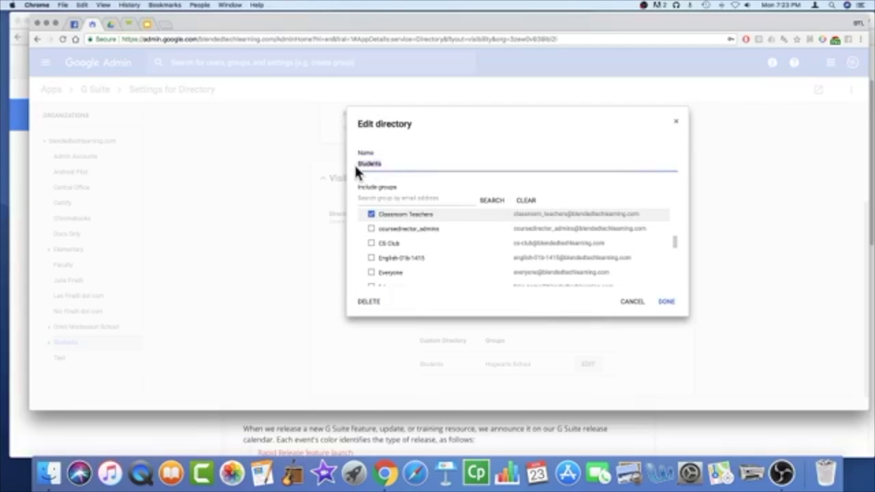
text(Teachers)
Step: Save the edited Teachers custom directory with DONE
click(666, 302)
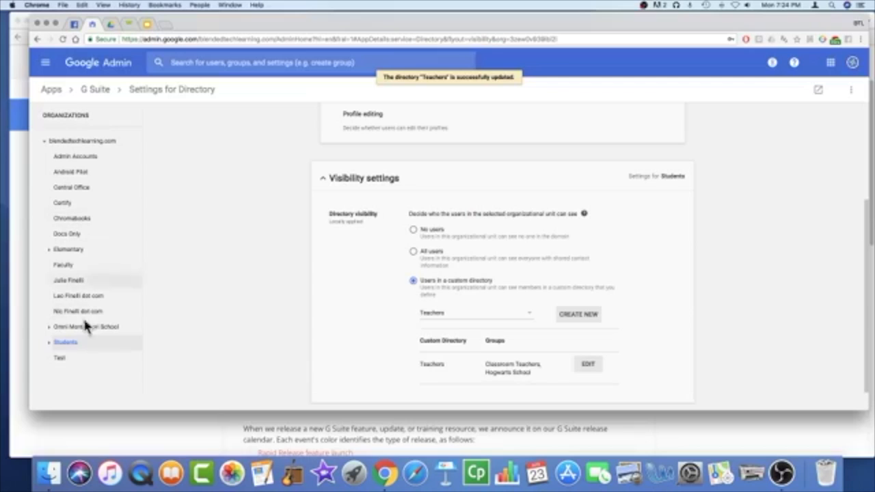
mouse_move(362, 371)
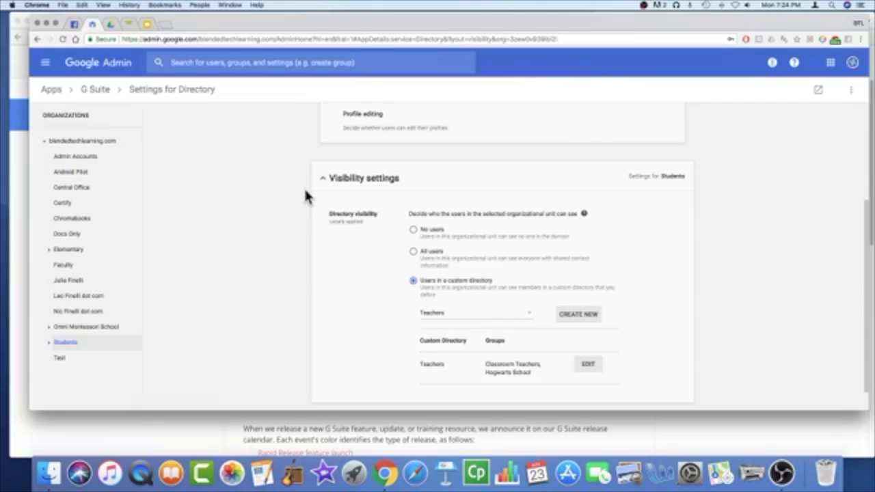
mouse_move(351, 262)
Step: Open Drive and Docs from the G Suite apps list and scroll through its settings
click(96, 92)
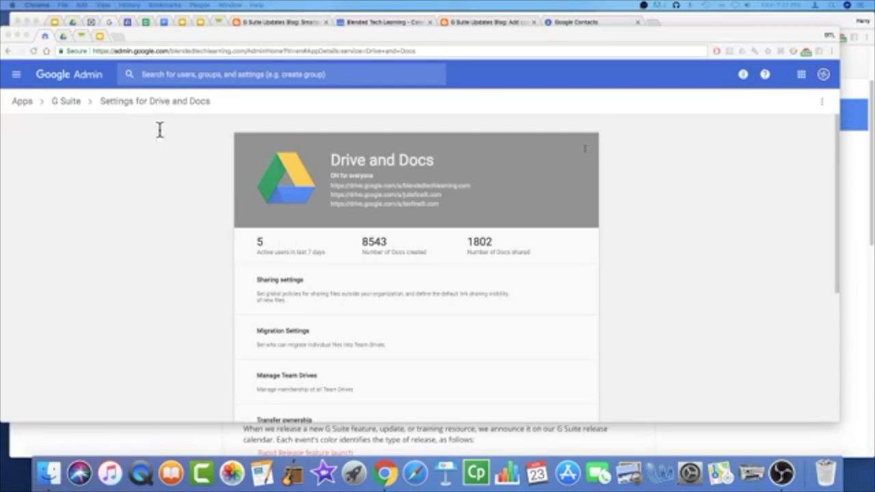
scroll(296, 325, down, 2)
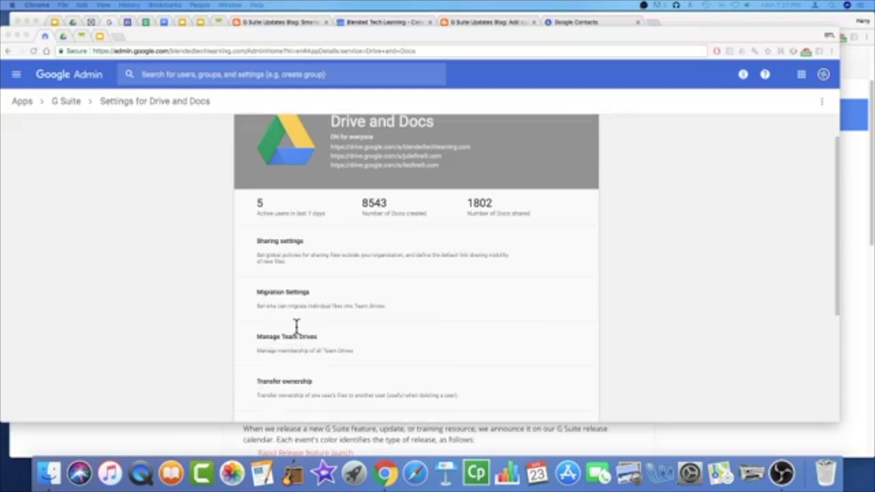
scroll(296, 326, down, 5)
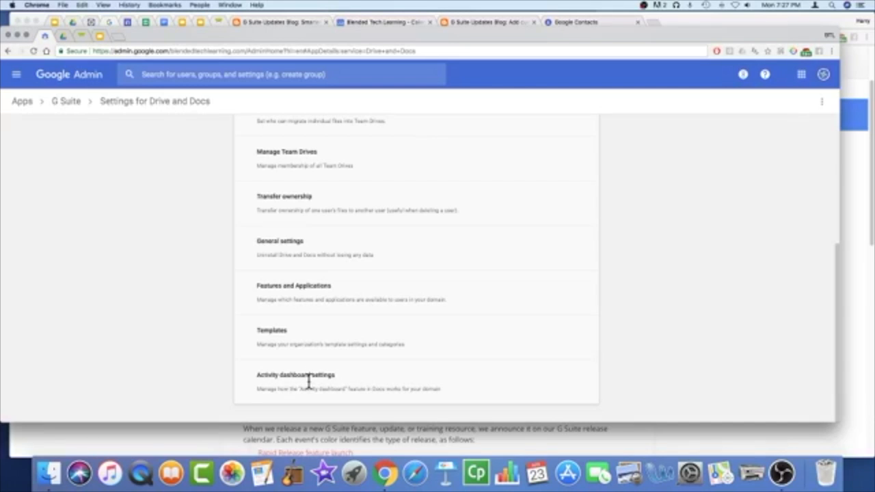
Step: Look through the Drive and Docs Activity dashboard settings, then bring forward the Slides window
click(282, 384)
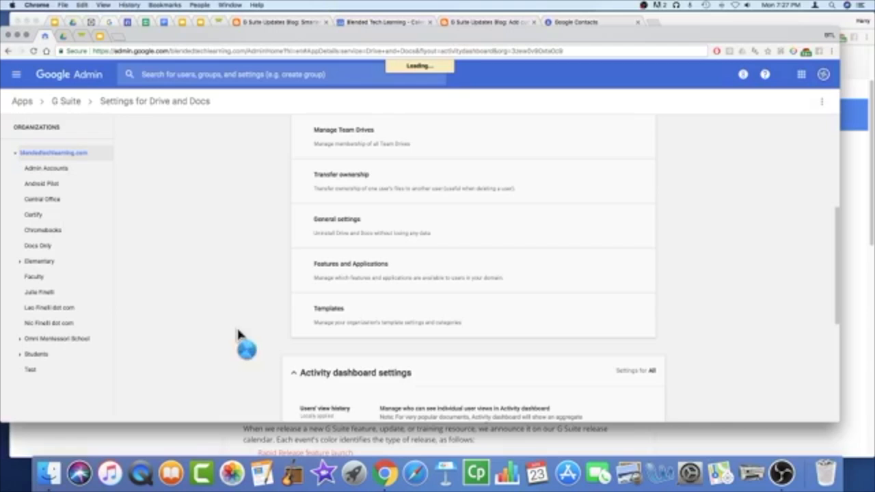
scroll(261, 327, down, 1)
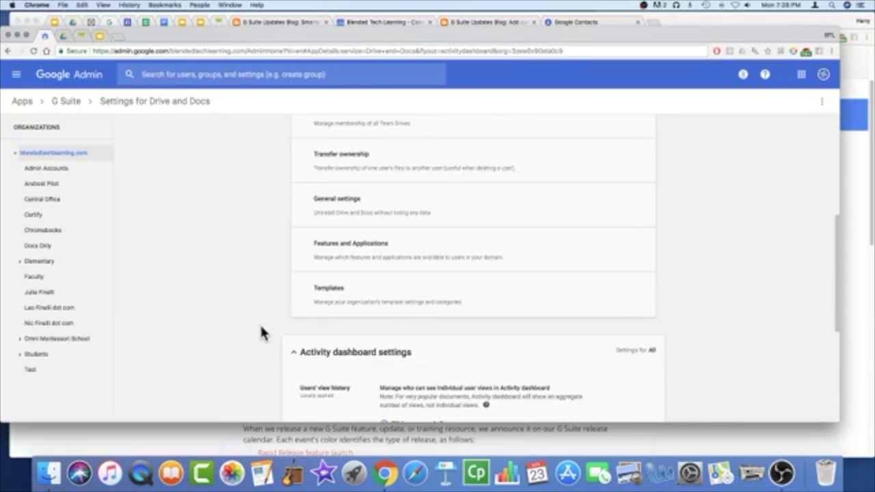
scroll(261, 327, down, 3)
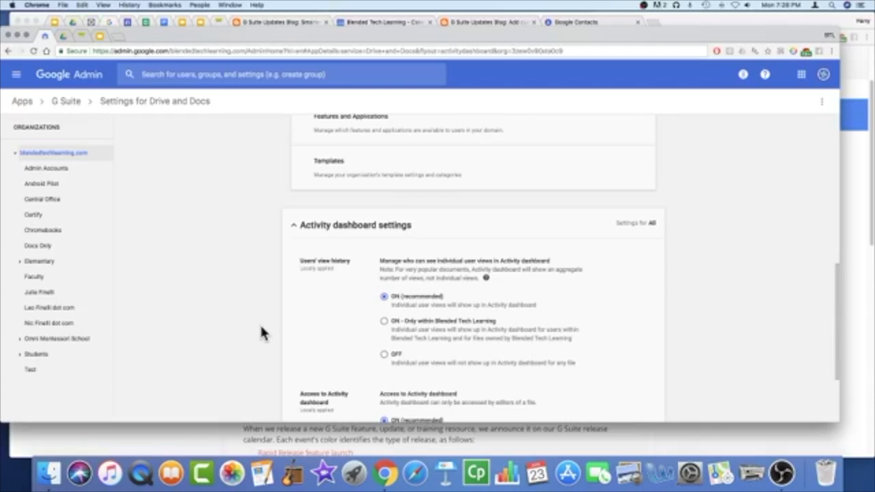
scroll(261, 328, down, 3)
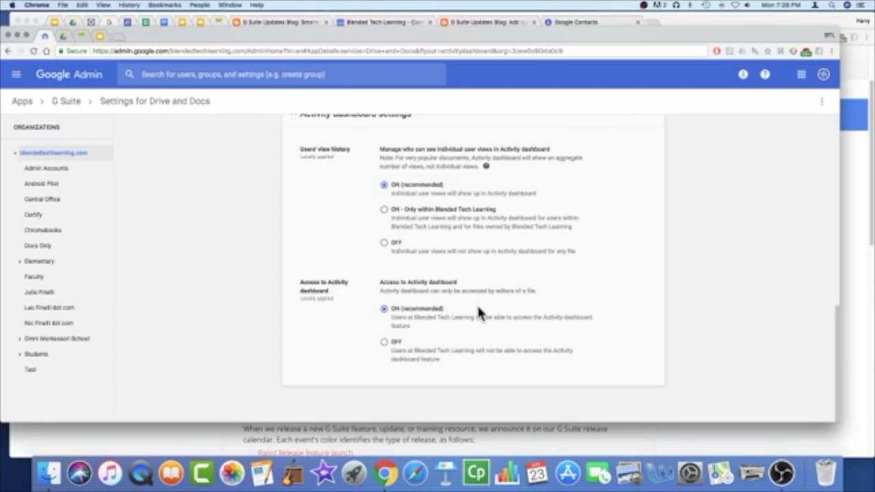
click(182, 24)
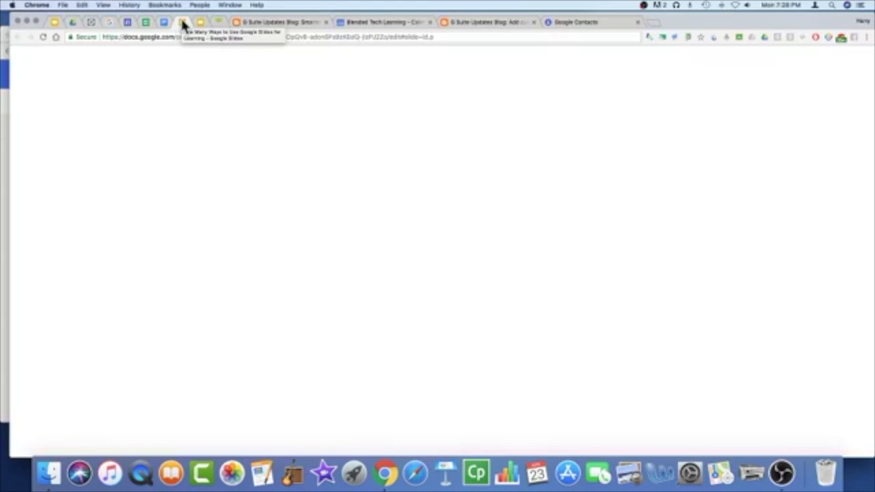
Step: Switch to the 'Choose your own Review/Adventure - Harry Potter' deck and show its Tools menu
click(202, 25)
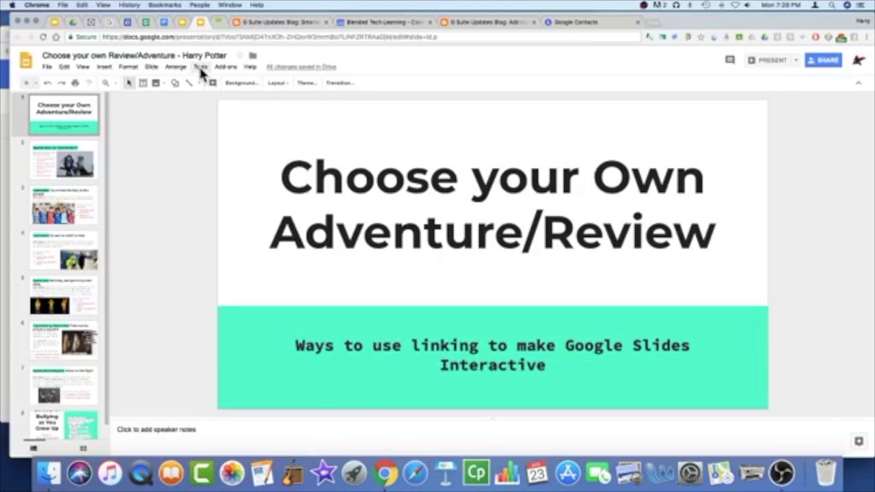
click(201, 69)
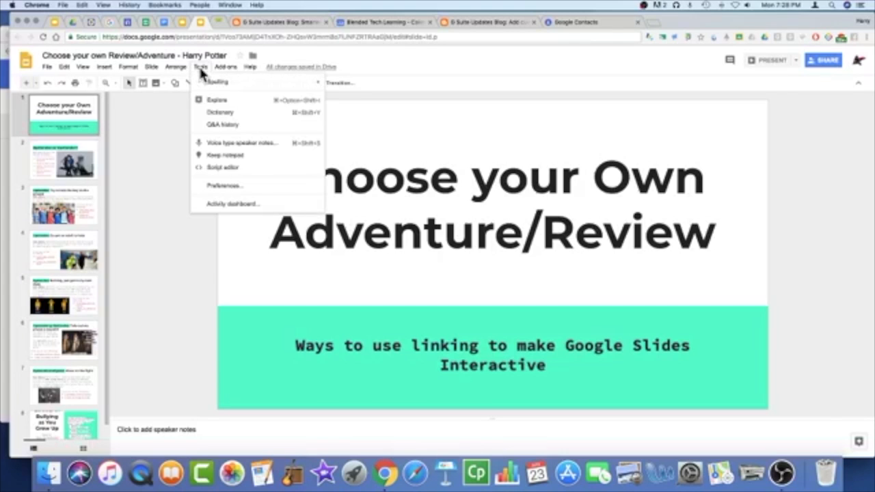
click(221, 207)
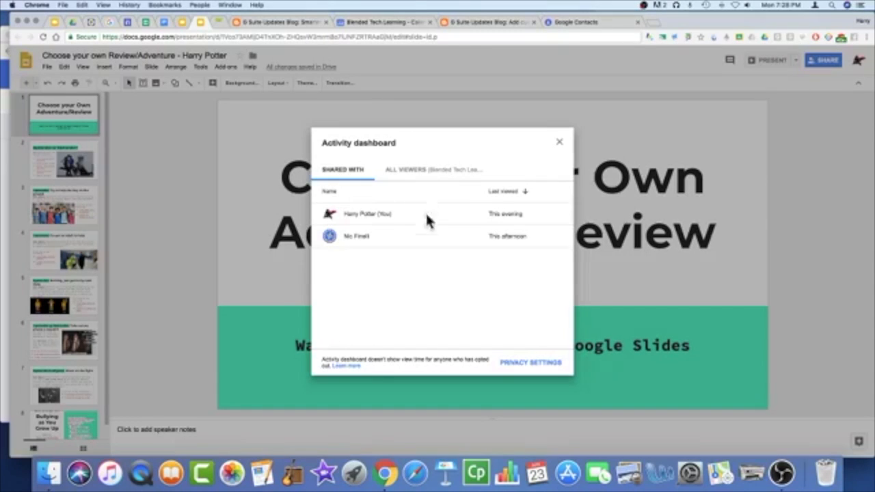
click(520, 366)
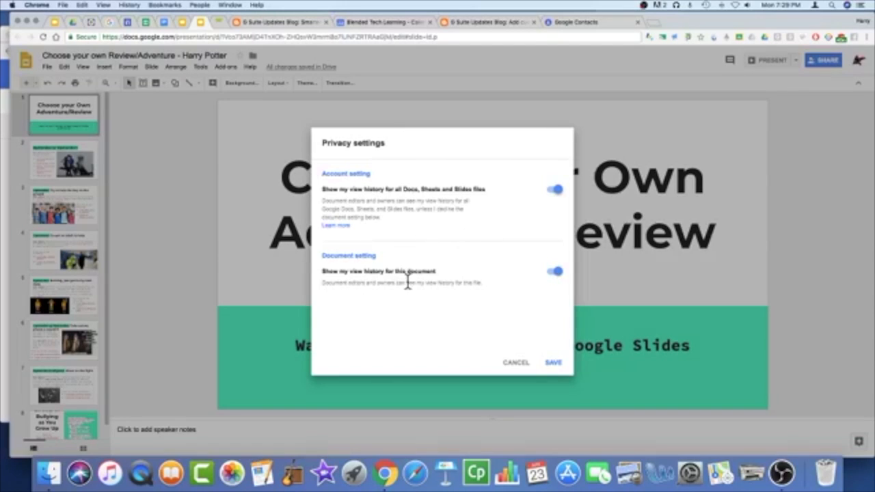
click(517, 363)
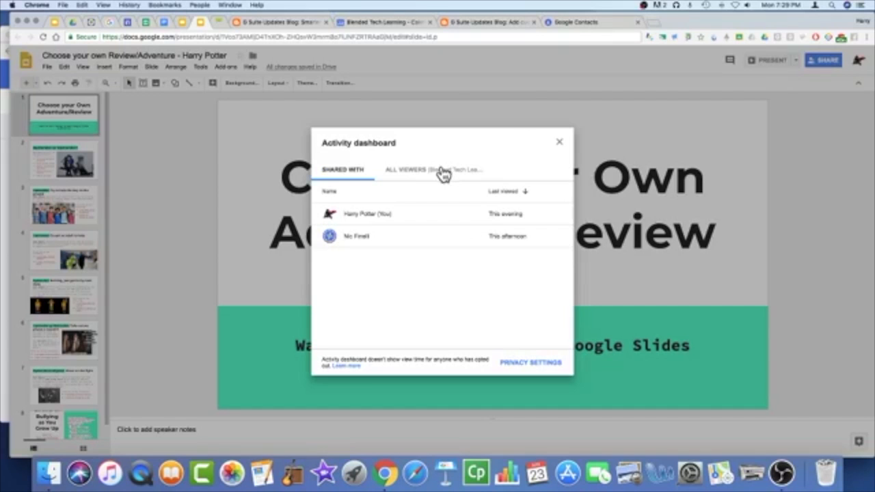
click(429, 171)
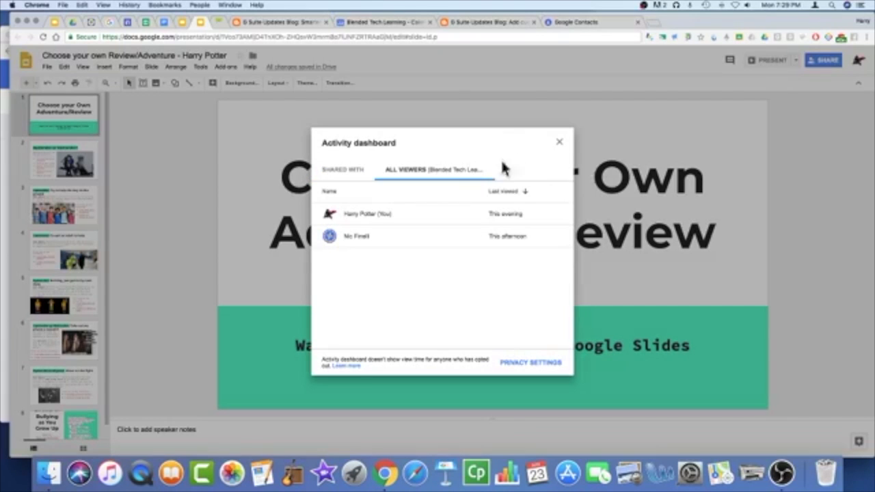
click(559, 145)
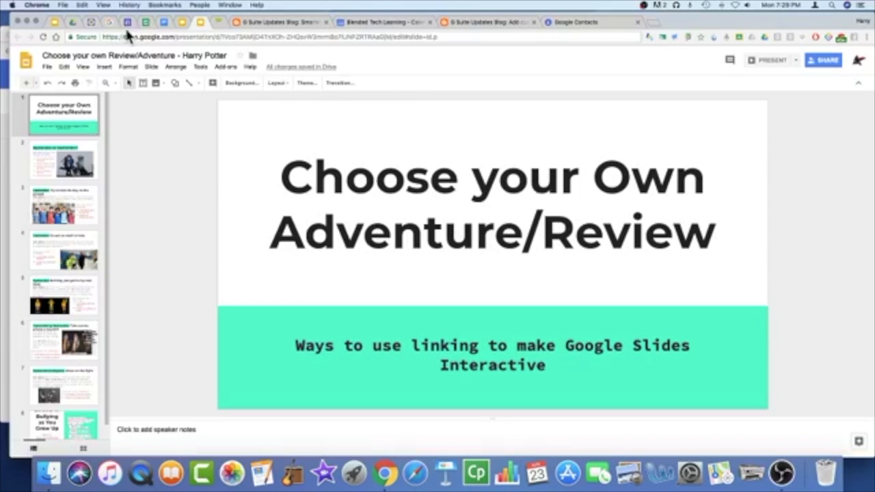
Step: Search the Google Admin console for the student's user account by name
click(10, 133)
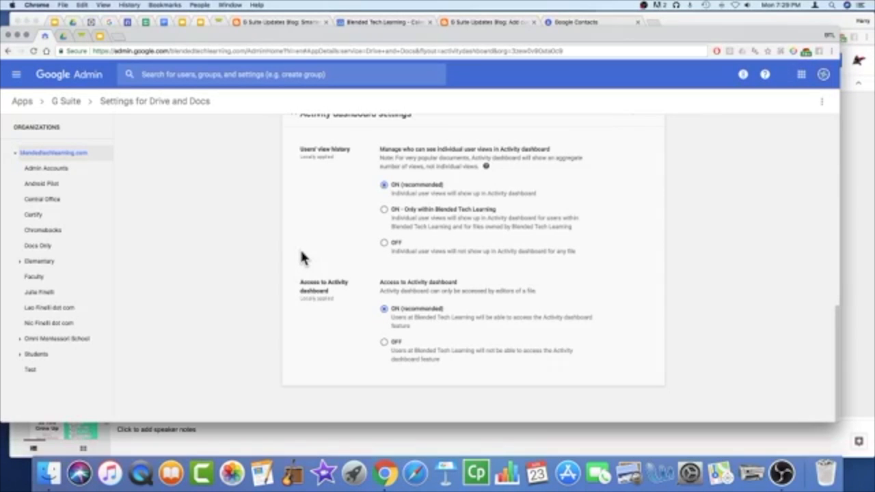
click(198, 73)
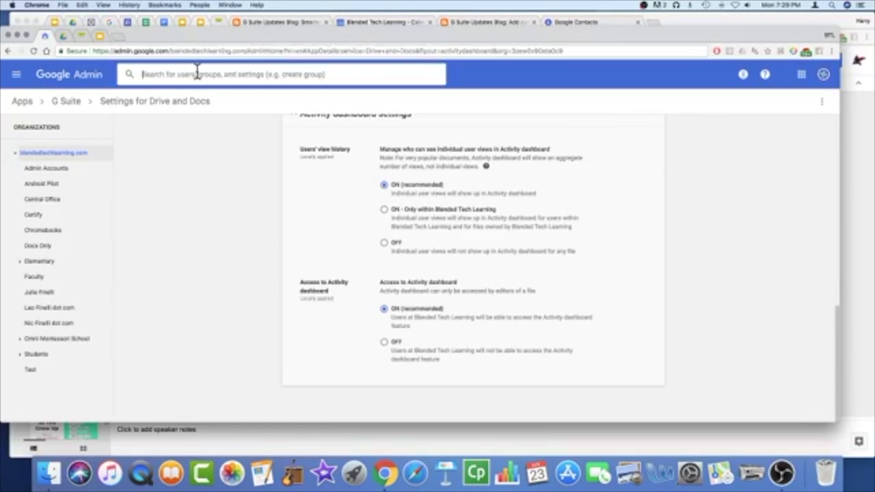
text(harry potter)
key(Return)
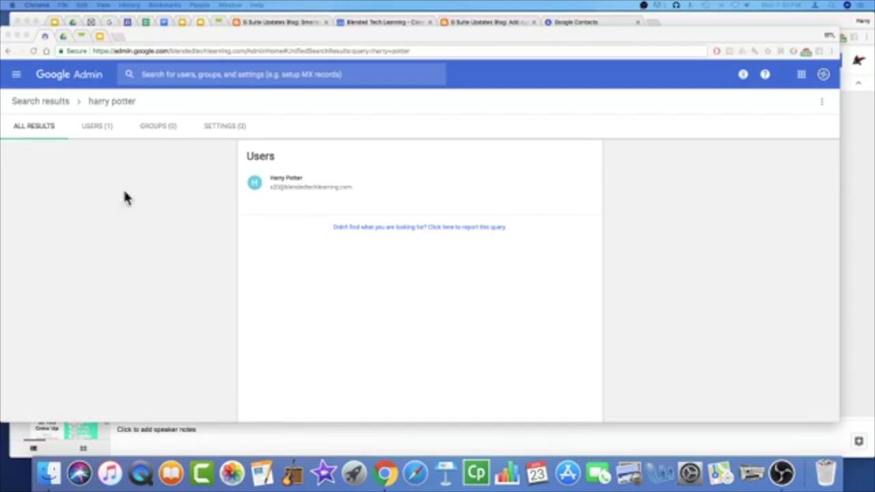
Step: Review the user's profile through Security, Groups, Apps, Licenses (2) and Team Drives (1)
click(305, 194)
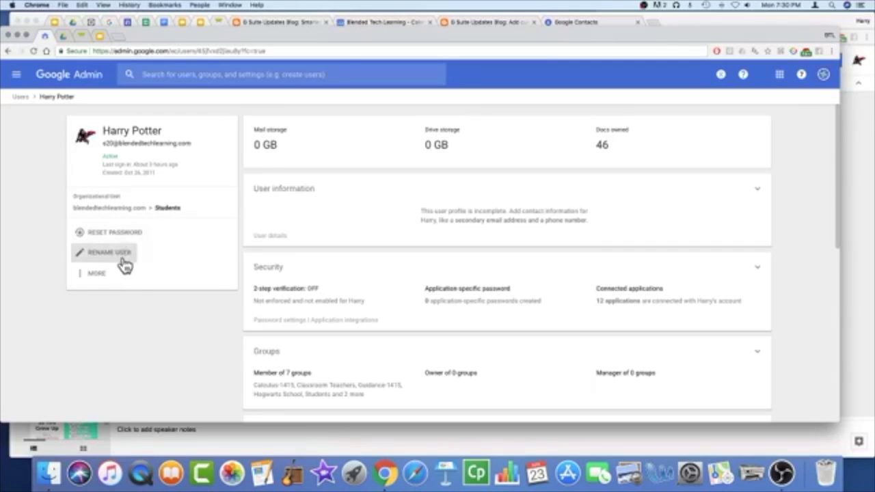
click(106, 277)
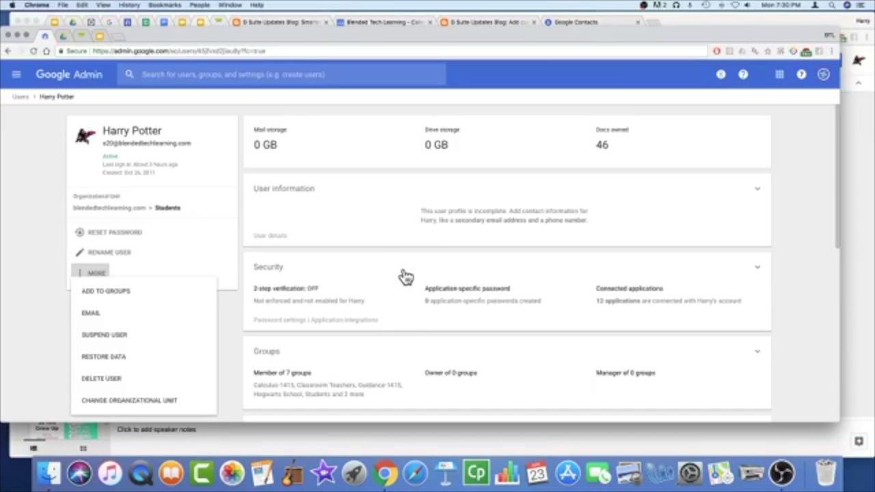
scroll(404, 277, down, 2)
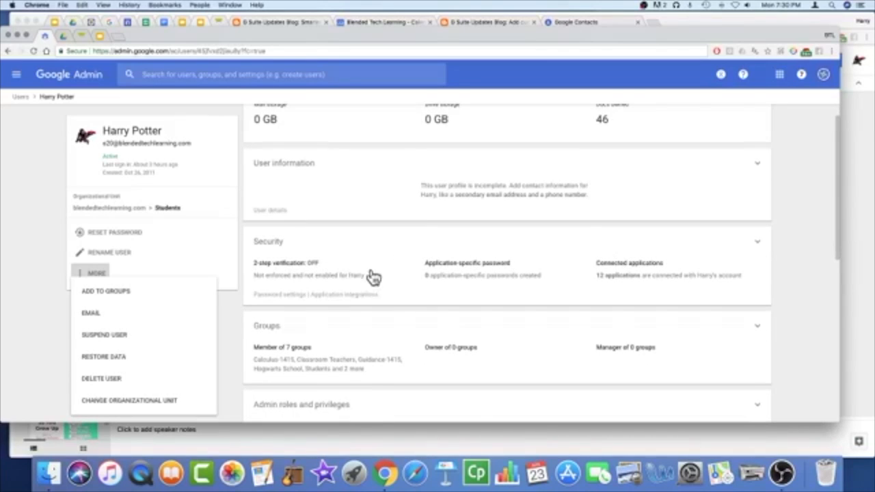
scroll(409, 287, down, 3)
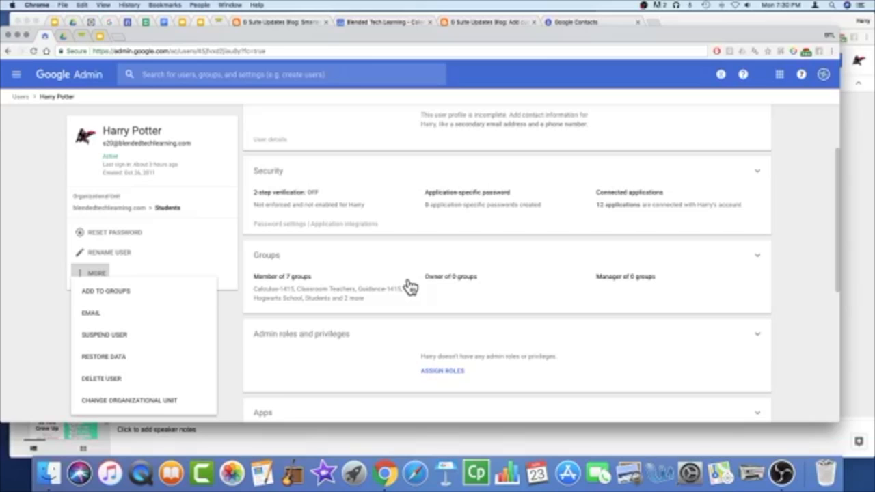
scroll(409, 287, down, 5)
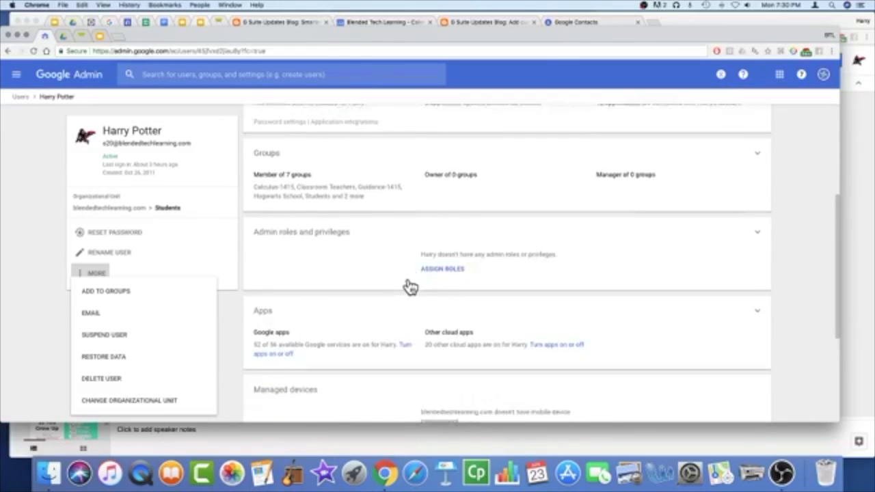
scroll(409, 287, down, 5)
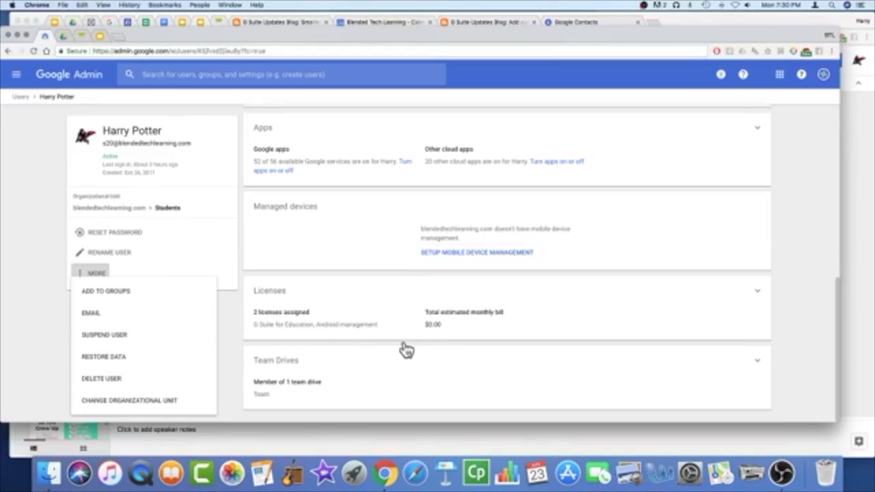
click(759, 301)
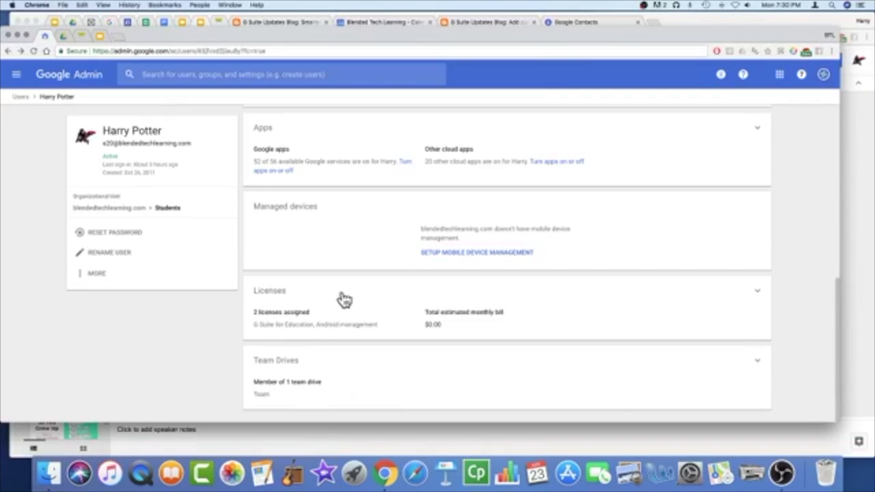
Step: Expand the Licenses details on the student's profile
click(757, 297)
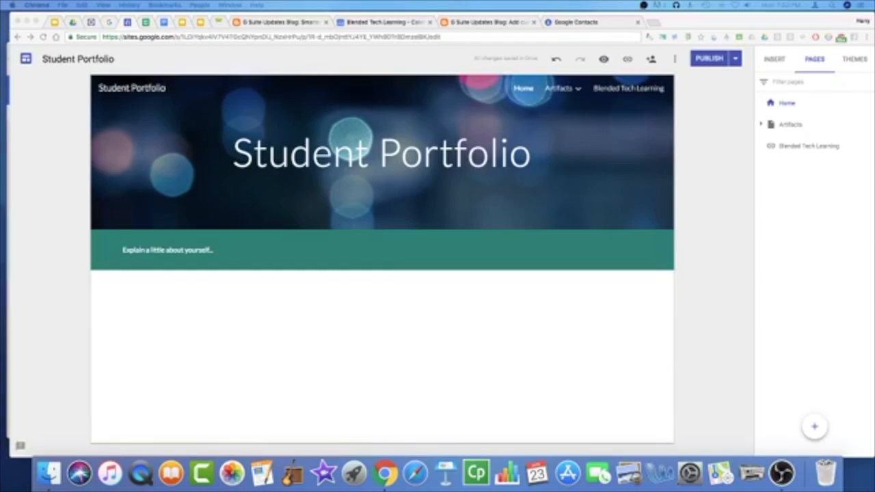
Step: Choose Add favicon from the site's more-options menu and open the Select image picker
click(814, 431)
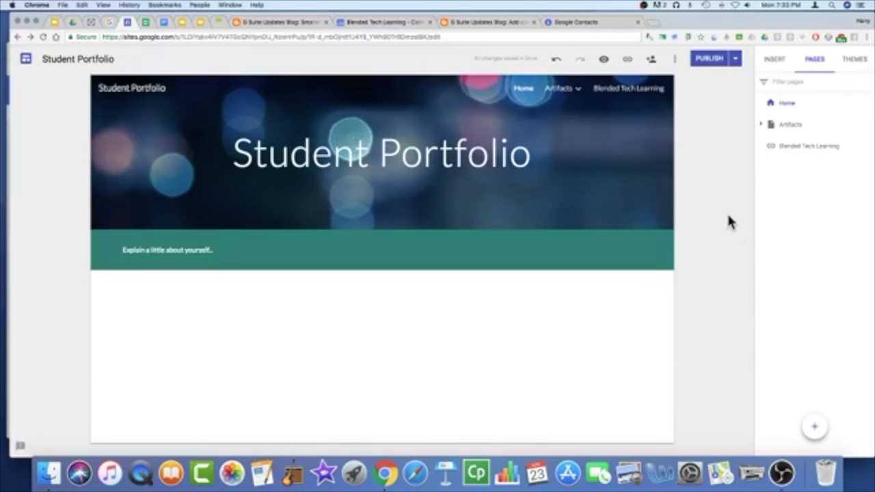
click(675, 62)
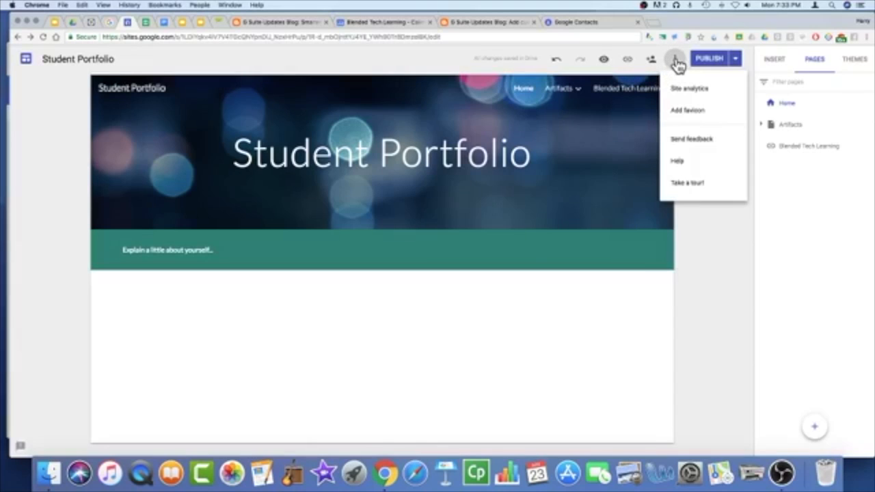
click(698, 117)
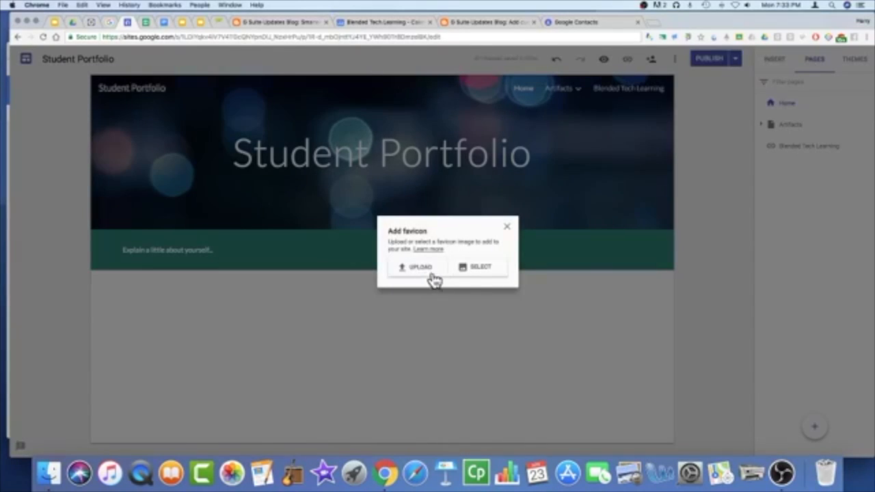
click(488, 274)
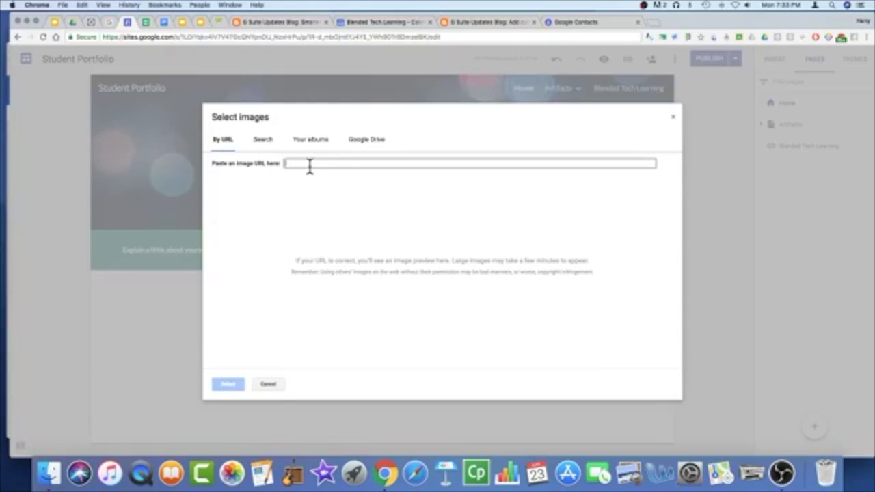
Step: Search images for 'harry potter' and set the HP logo as the favicon
click(310, 166)
text(harry potter)
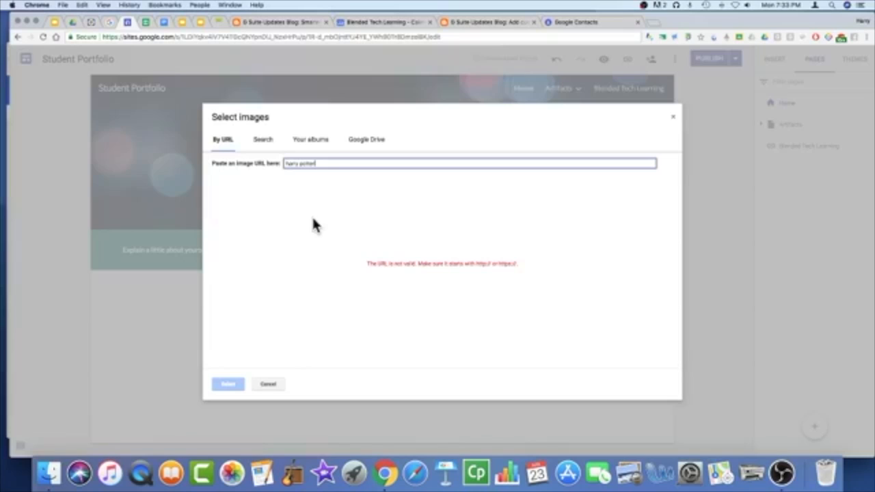
click(264, 142)
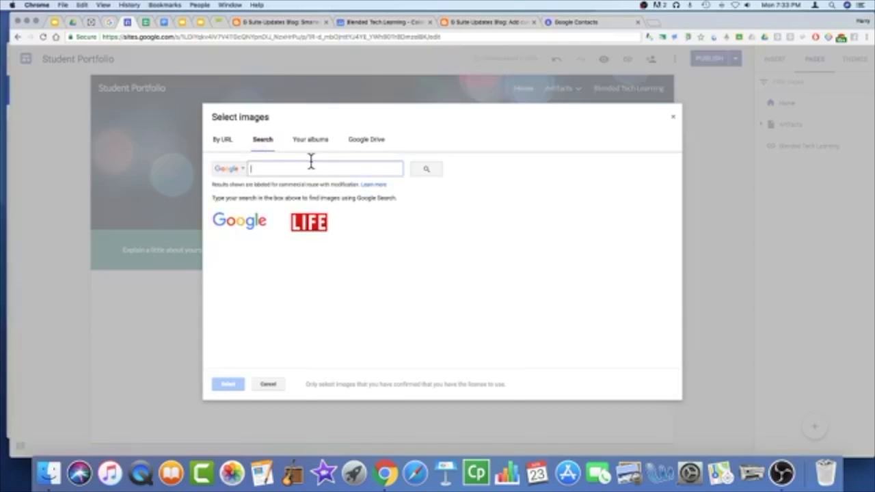
text(harry)
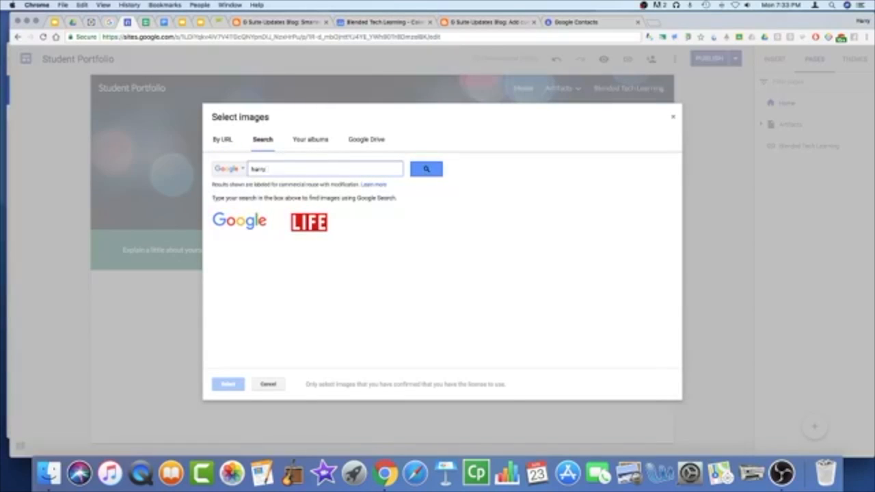
text( potter)
key(Return)
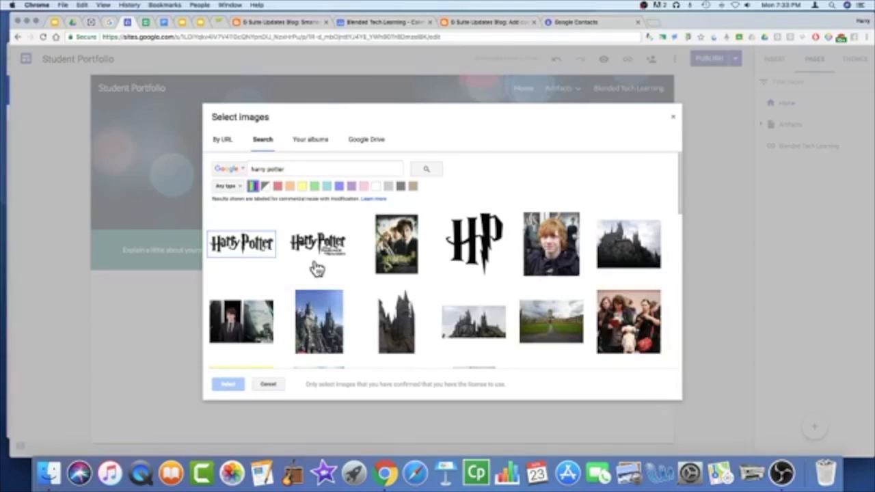
click(480, 255)
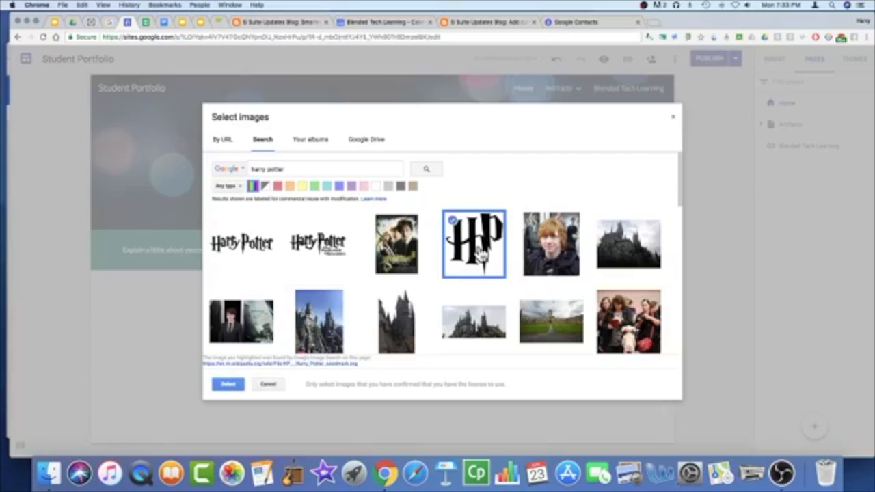
click(229, 385)
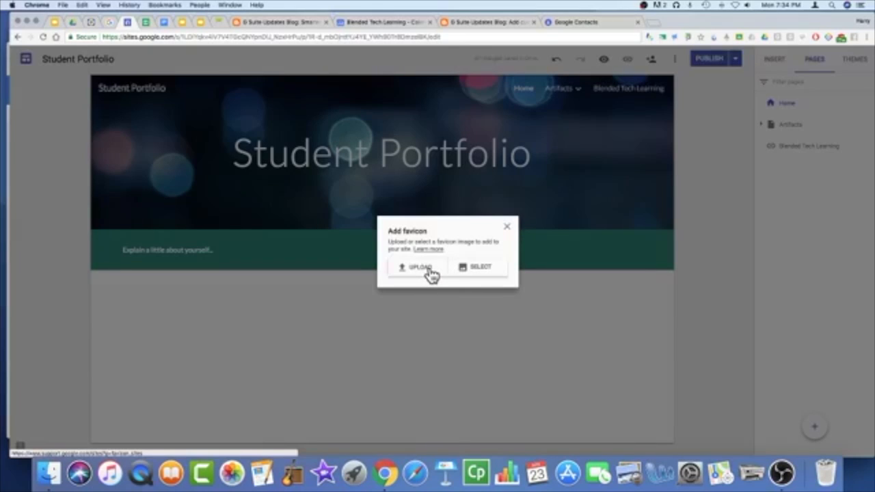
Step: Replace the favicon with the Deathly Hallows image from clip-art-only results
click(472, 269)
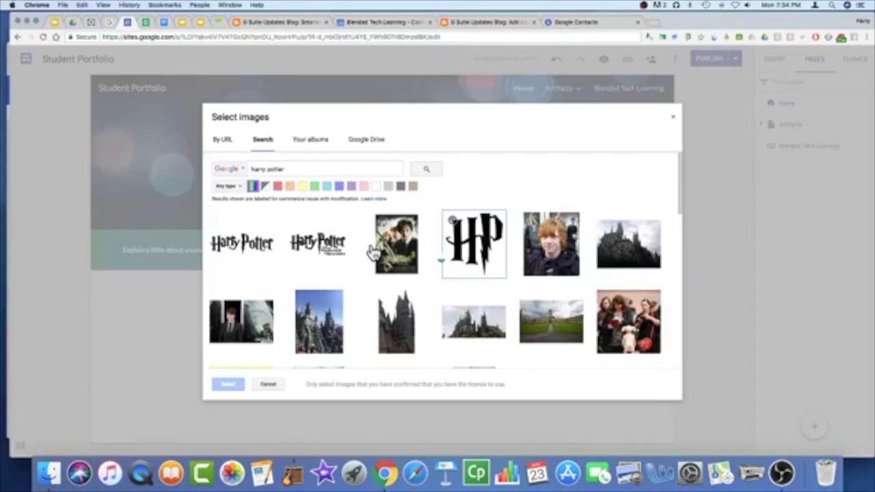
click(235, 187)
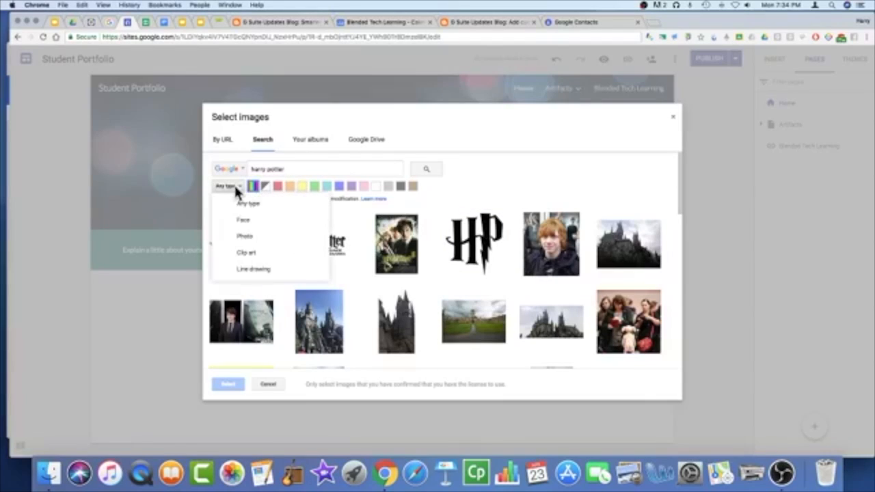
click(245, 253)
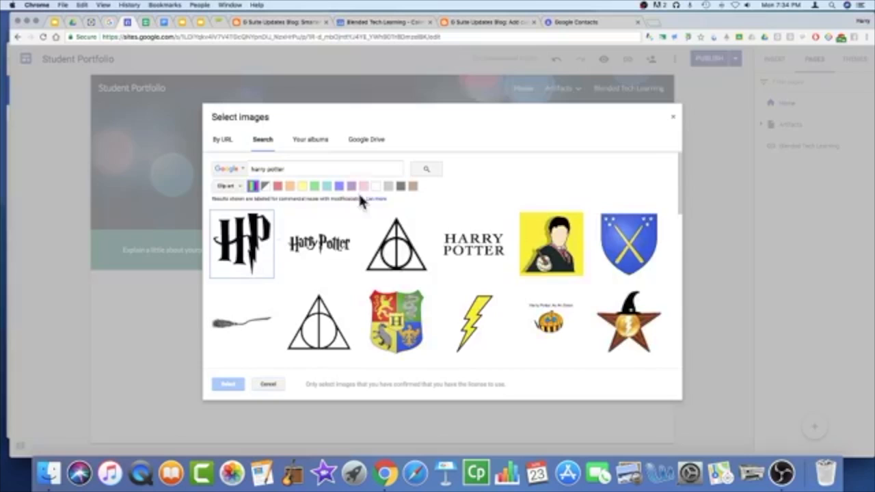
click(403, 258)
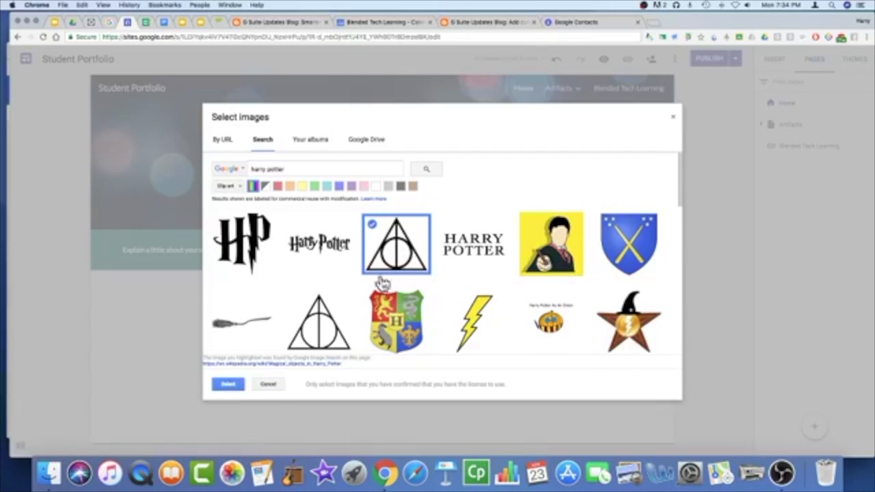
click(228, 385)
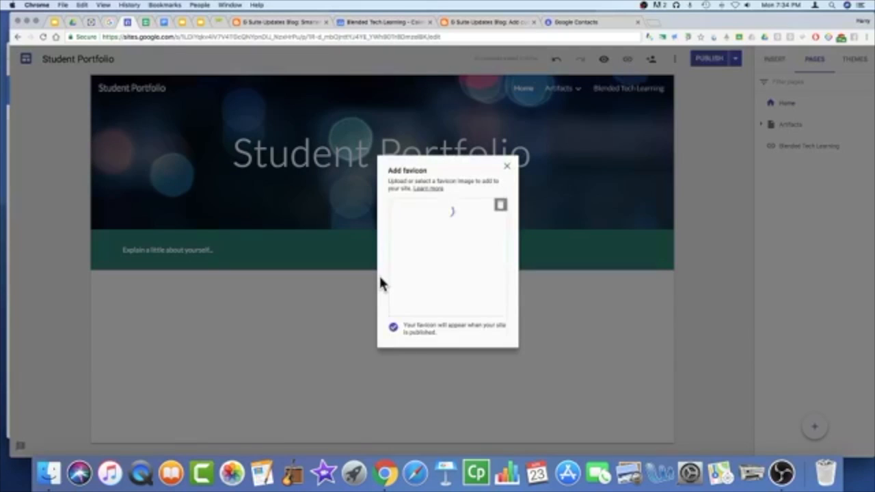
Step: Close the favicon settings, preview the Student Portfolio Home page, then publish the site
click(507, 167)
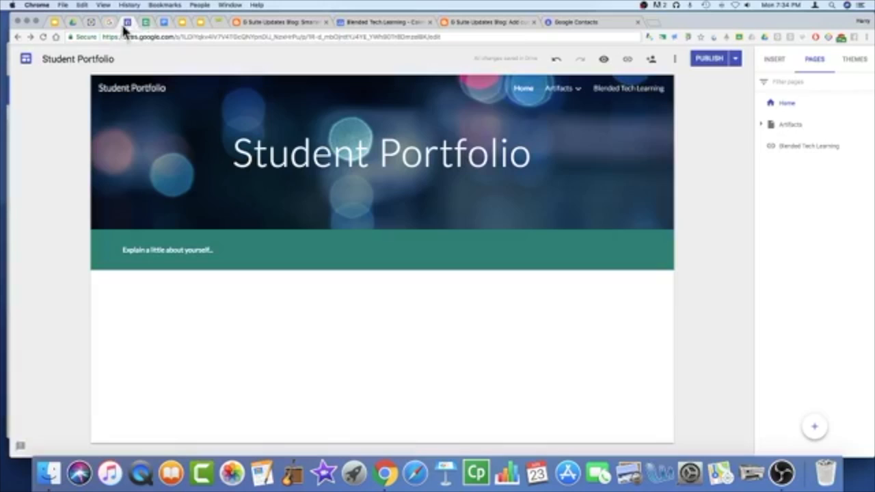
click(604, 62)
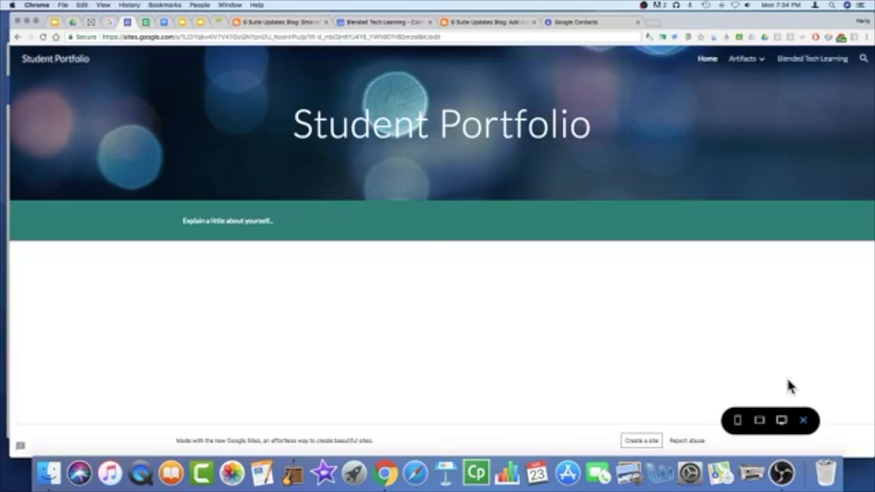
click(804, 421)
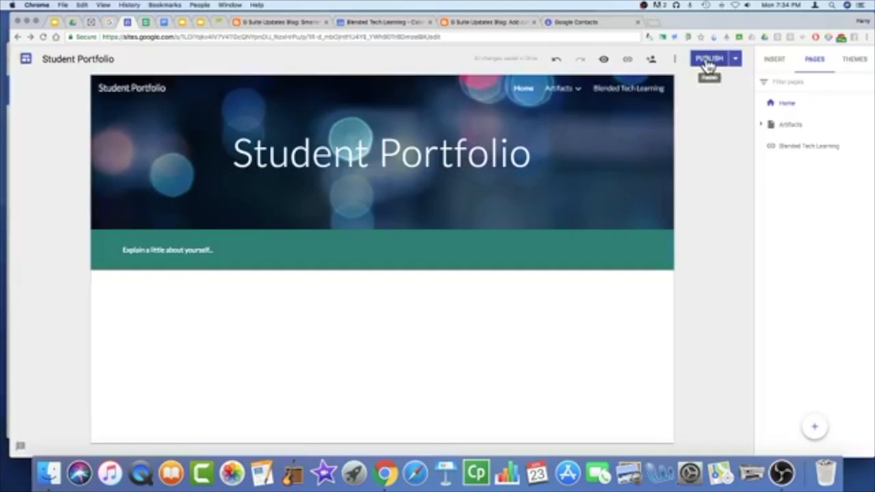
click(708, 61)
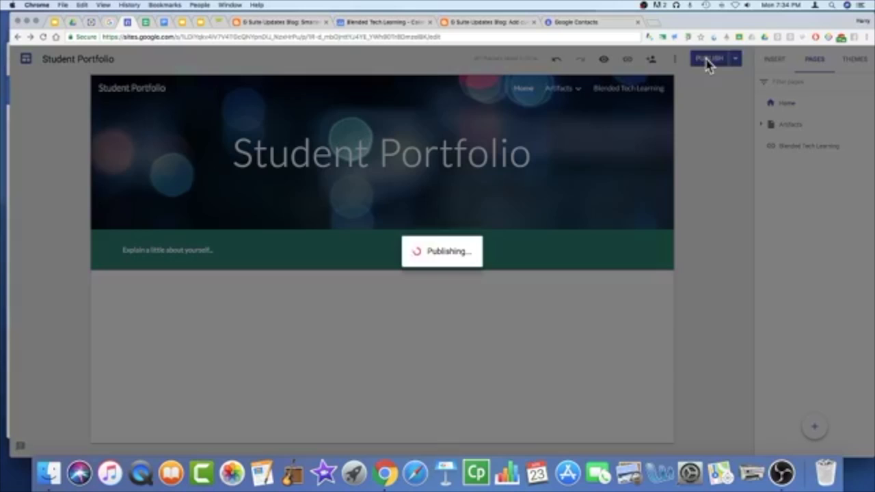
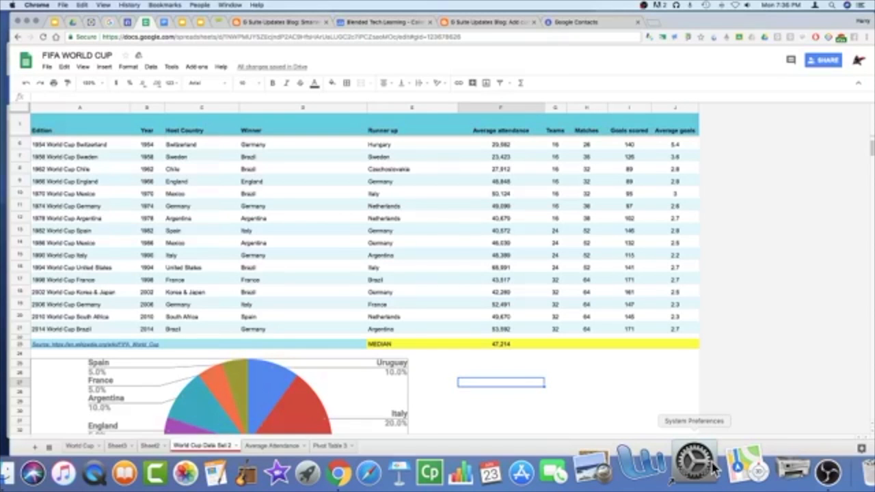
Step: Run the Median macro on G23 and H23 for 24 teams and 52 matches, then reach Record macro
click(555, 344)
click(104, 66)
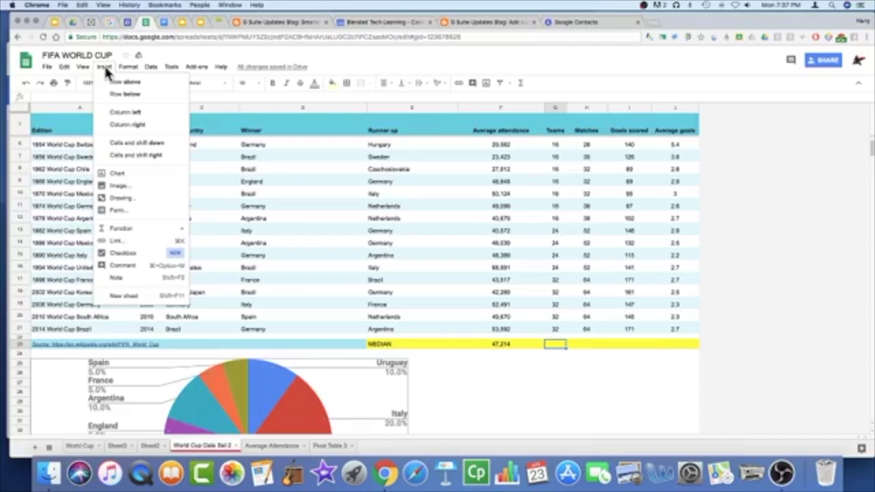
mouse_move(172, 67)
mouse_move(188, 112)
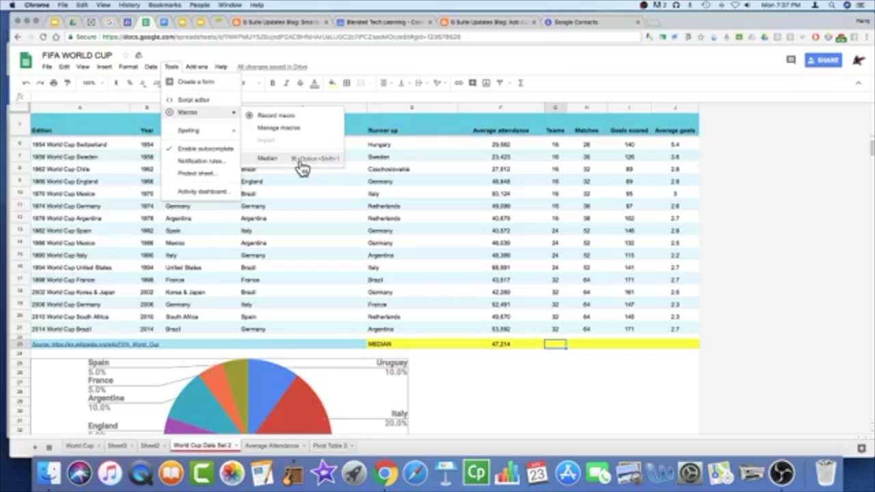
click(300, 165)
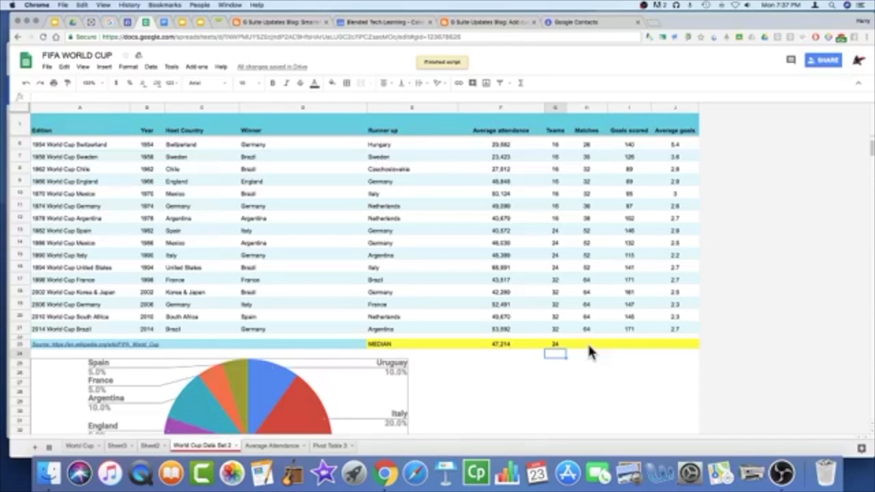
click(586, 344)
key(super+alt+shift+1)
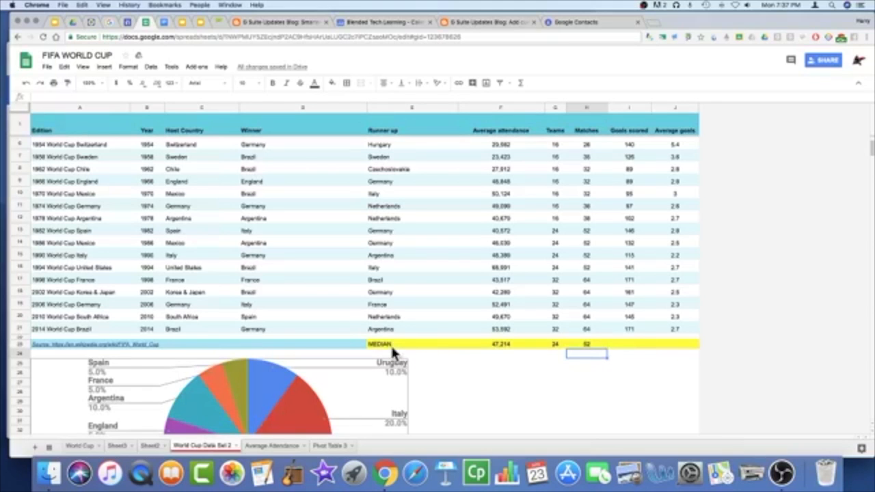
click(171, 69)
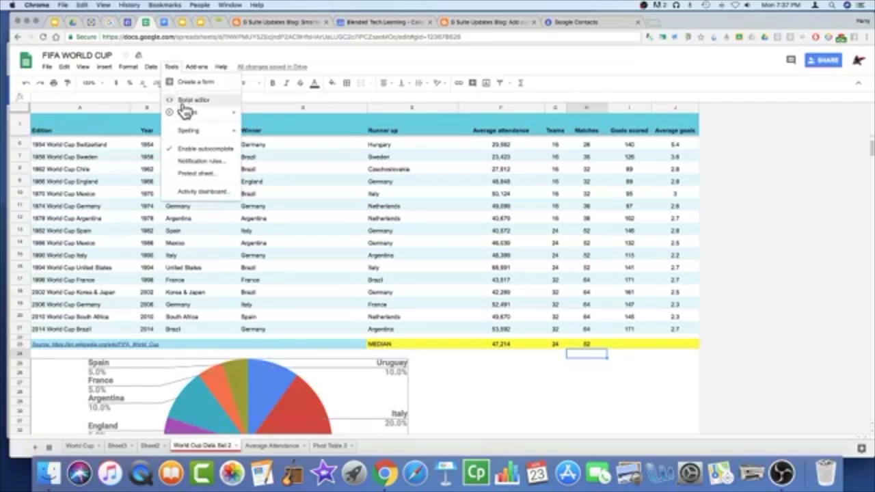
mouse_move(236, 113)
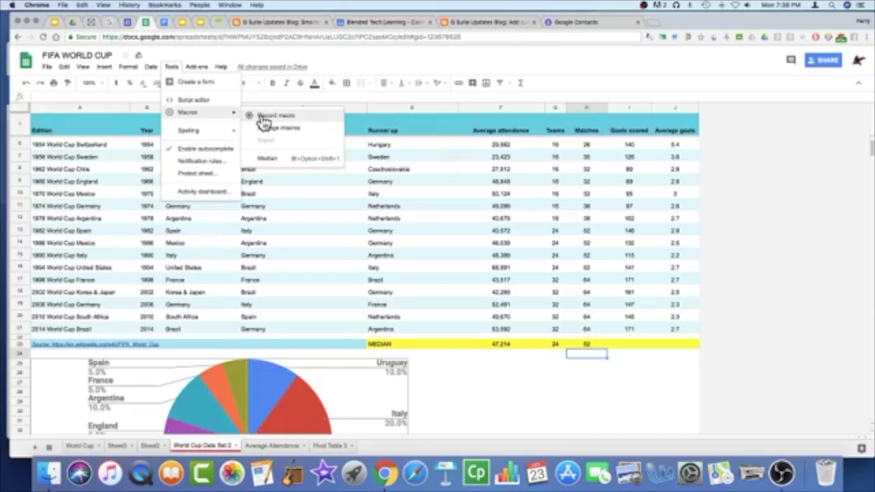
Step: Start recording, fill E23:J23 orange and relabel E23 as MODE
click(263, 118)
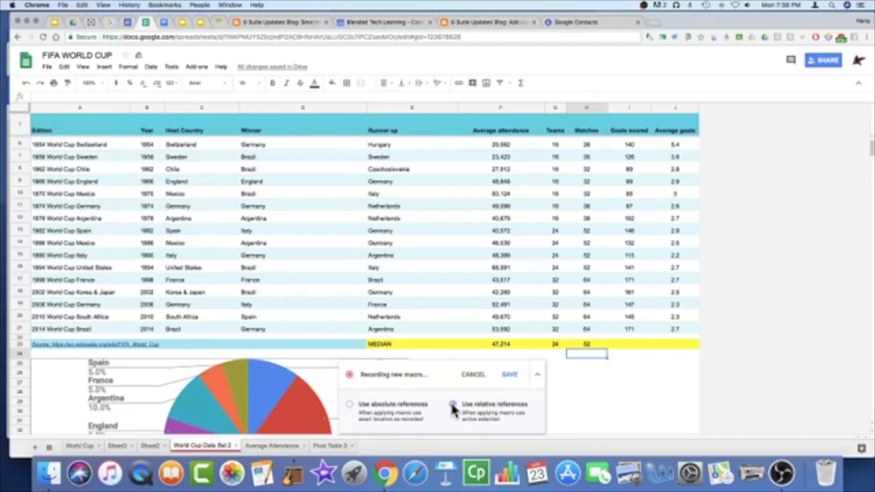
click(396, 343)
drag(488, 340, 677, 345)
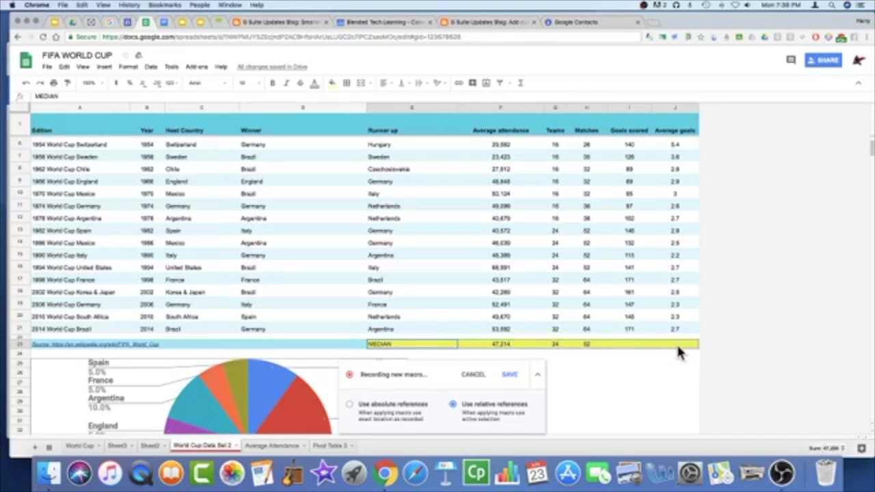
click(332, 84)
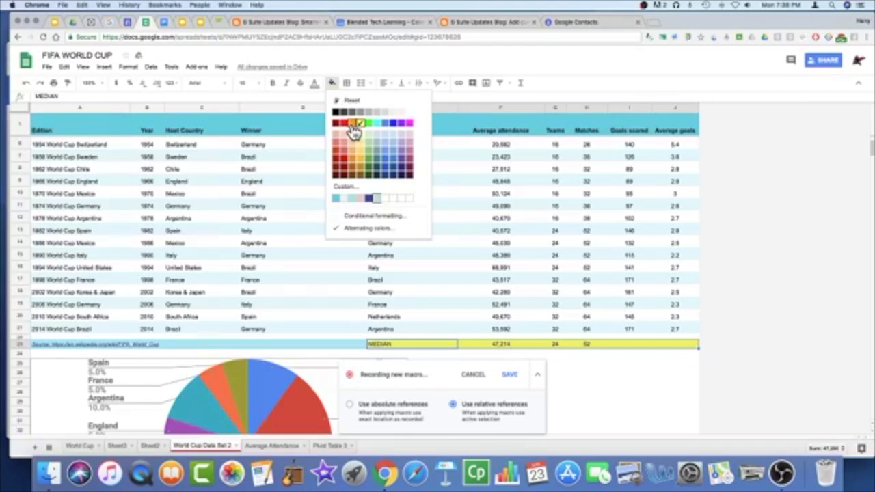
click(352, 125)
click(398, 345)
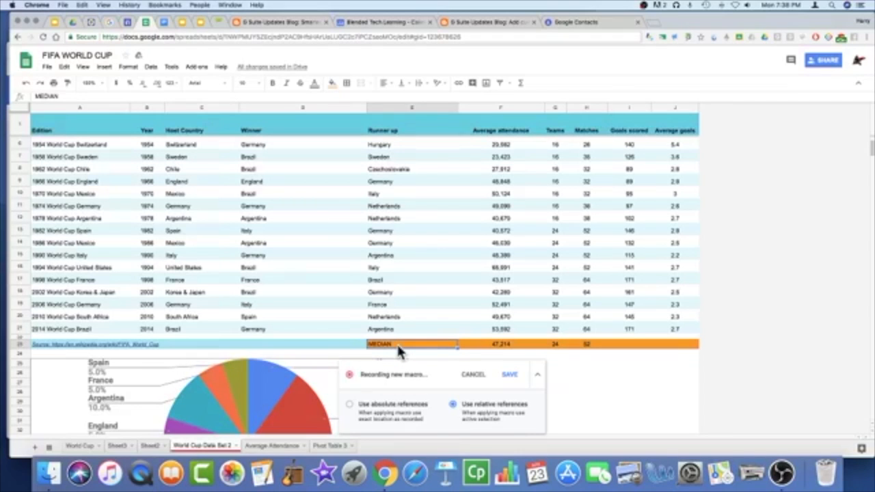
text(MODE)
click(497, 346)
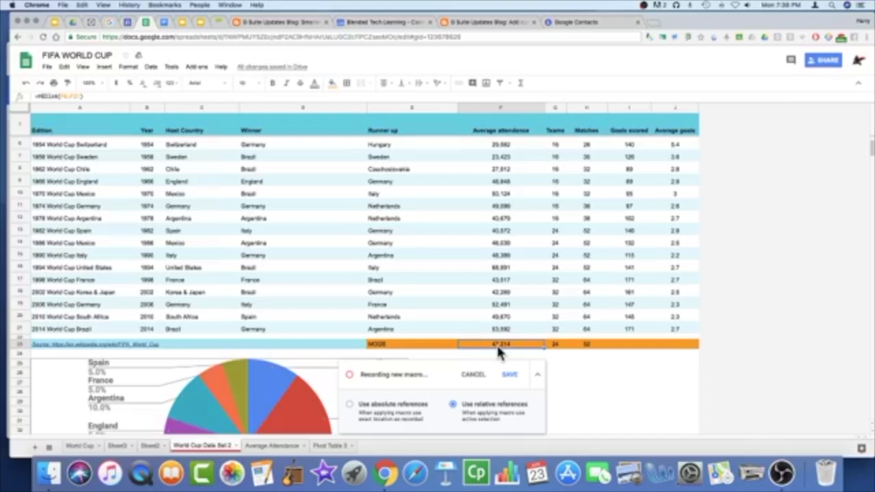
Step: Enter =MODE(F6:F21) in F23
text(=mode)
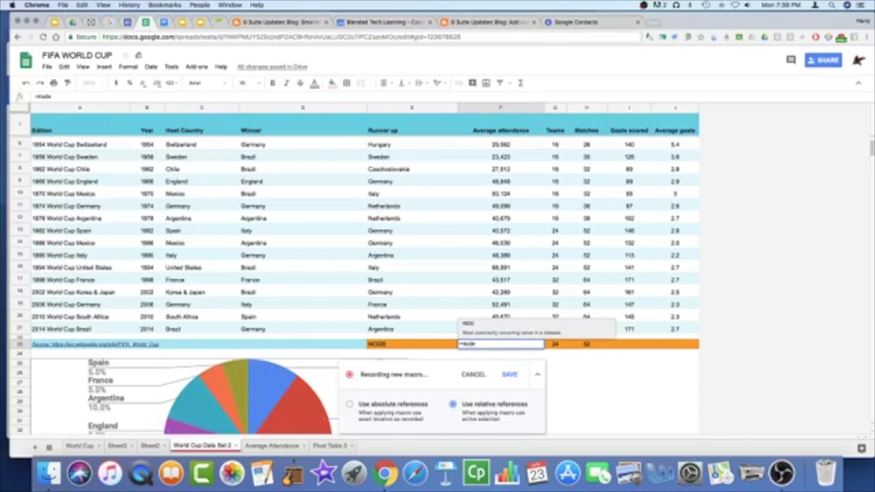
text(()
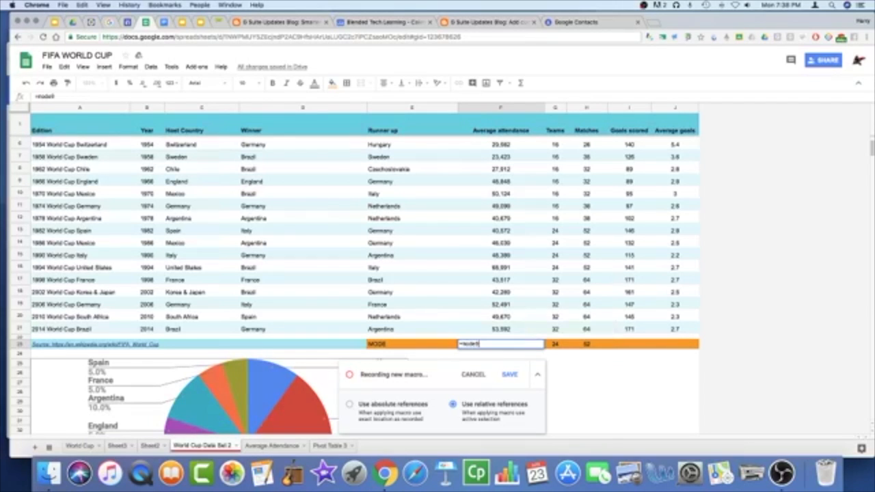
key(BackSpace)
text(()
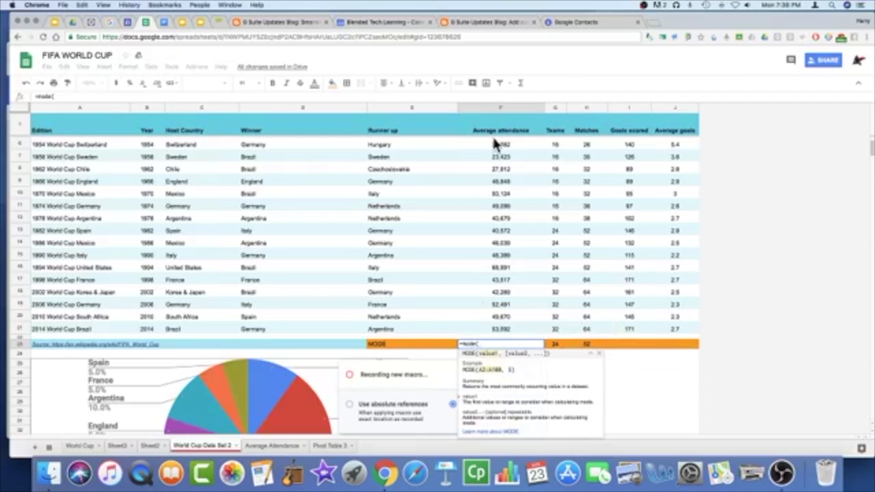
drag(494, 142, 510, 327)
text())
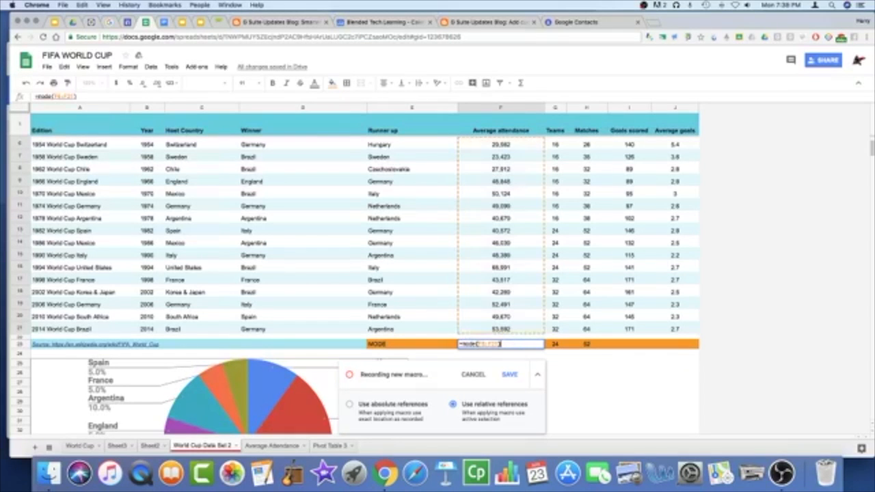
key(Return)
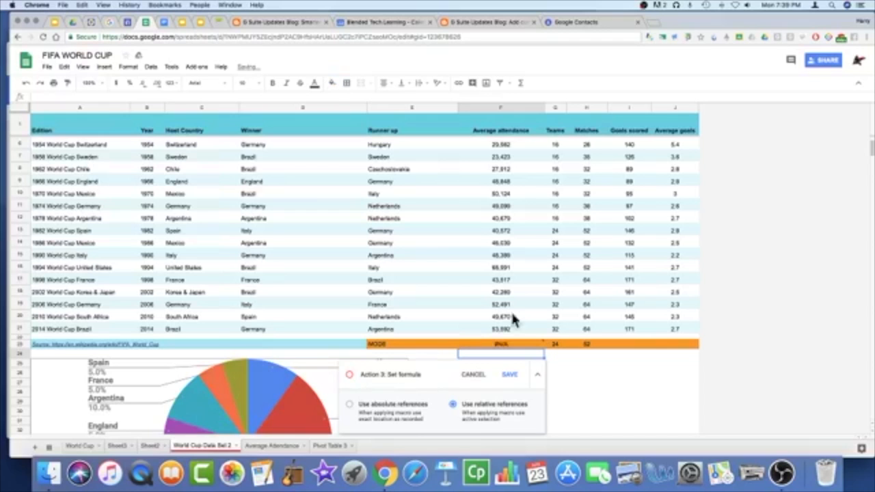
Step: Copy the F23 mode formula into G23 through J23
mouse_move(527, 349)
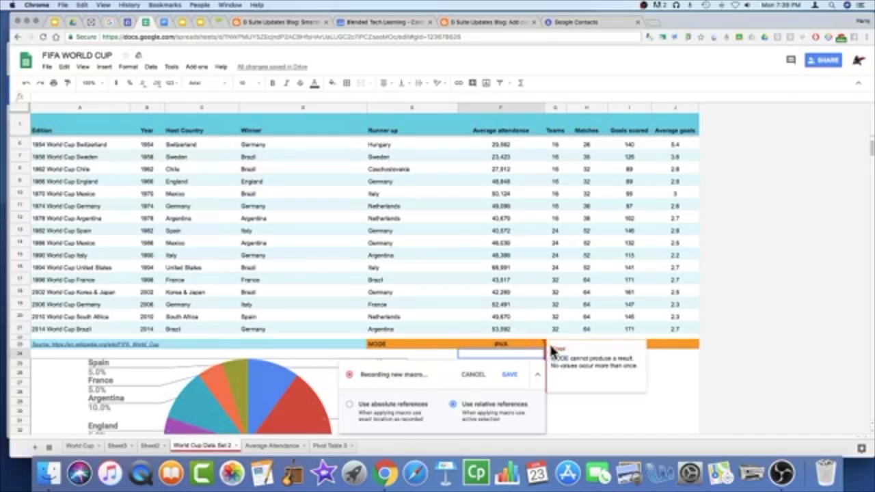
click(526, 346)
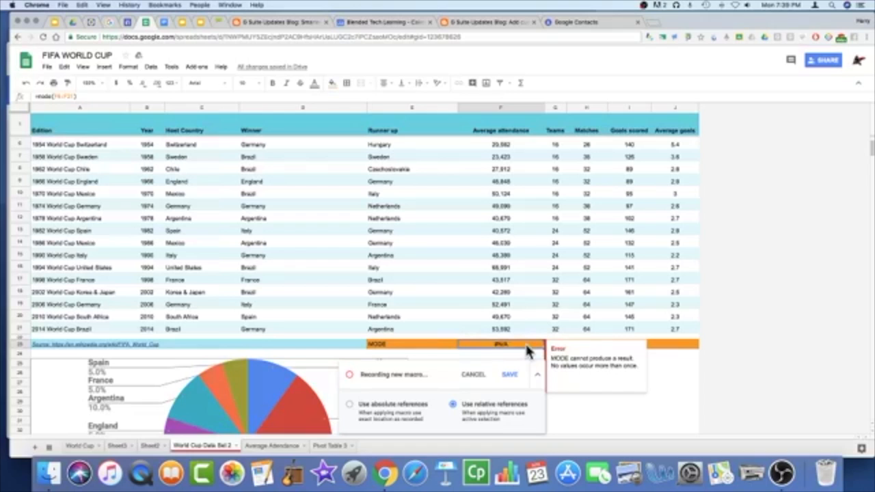
key(ctrl+c)
click(559, 318)
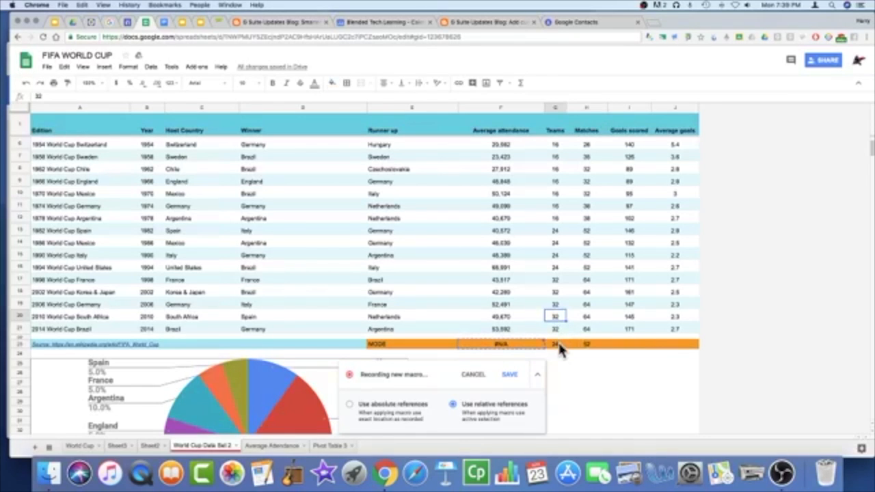
click(559, 348)
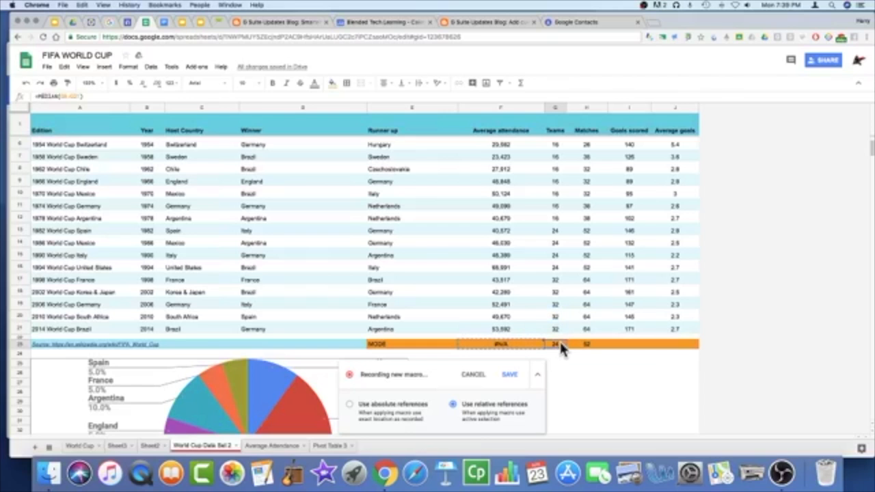
key(ctrl+v)
drag(592, 348, 678, 348)
key(ctrl+v)
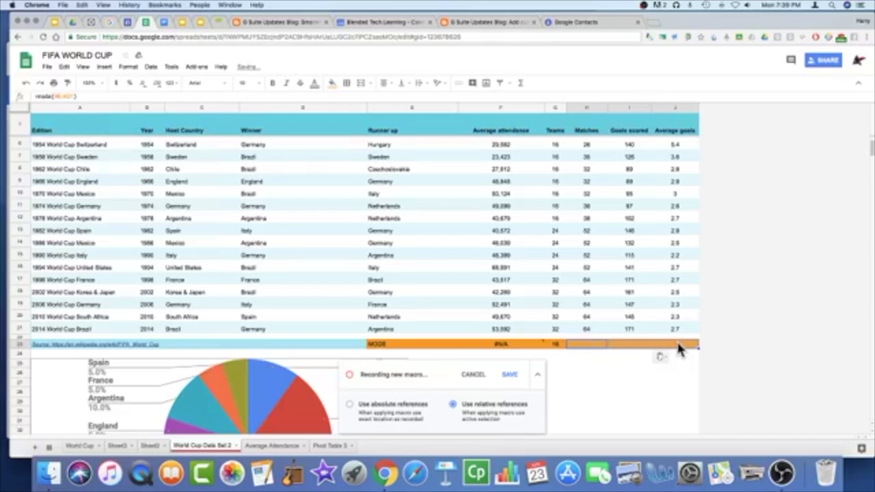
click(639, 382)
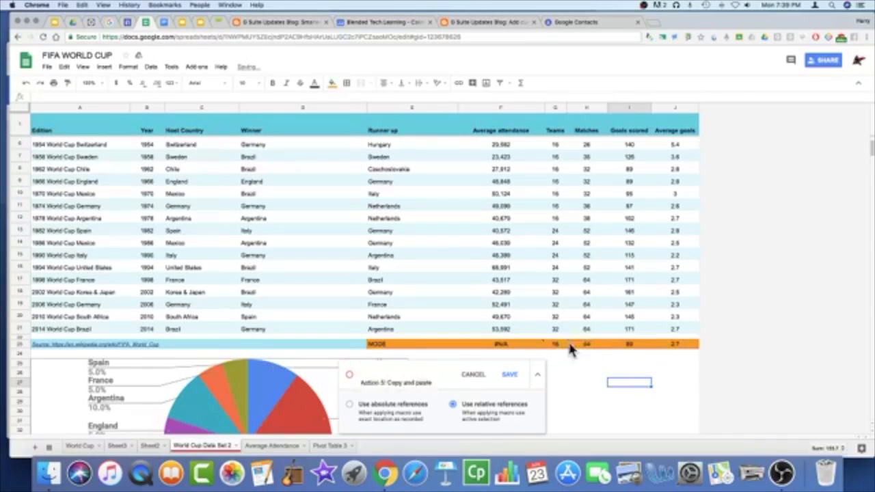
Step: Save the recording as a macro named MODE with shortcut number 1
click(508, 381)
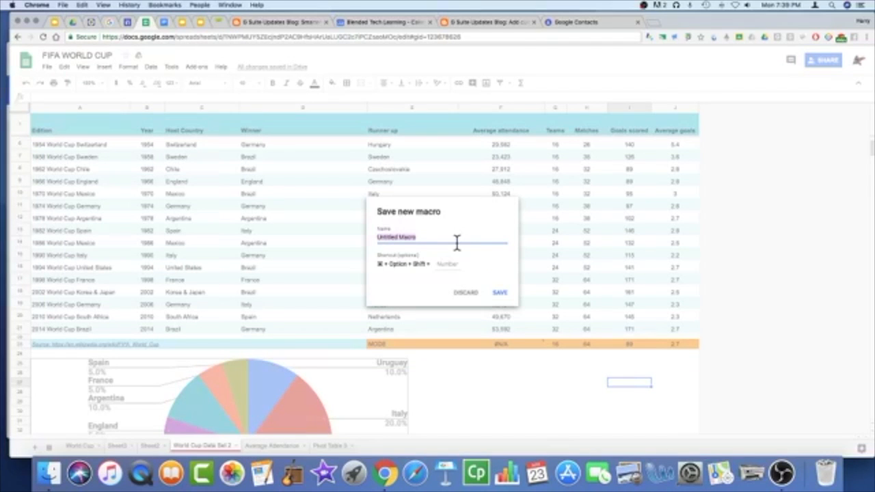
text(MODE)
click(453, 261)
text(1)
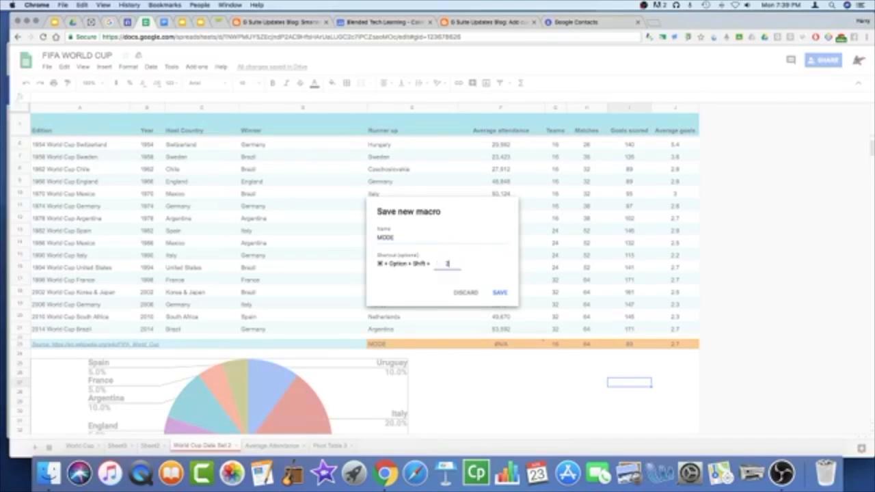
click(493, 292)
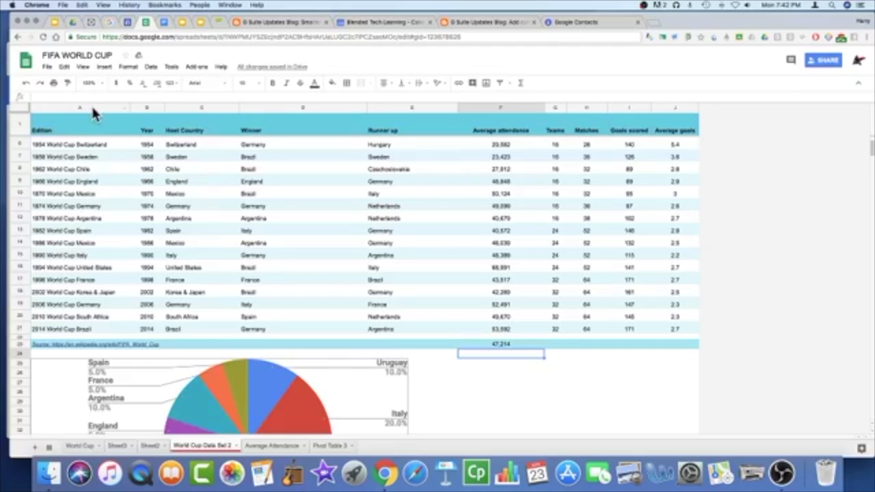
Step: Resize columns A and B (Edition, Year) to fit their data
click(118, 108)
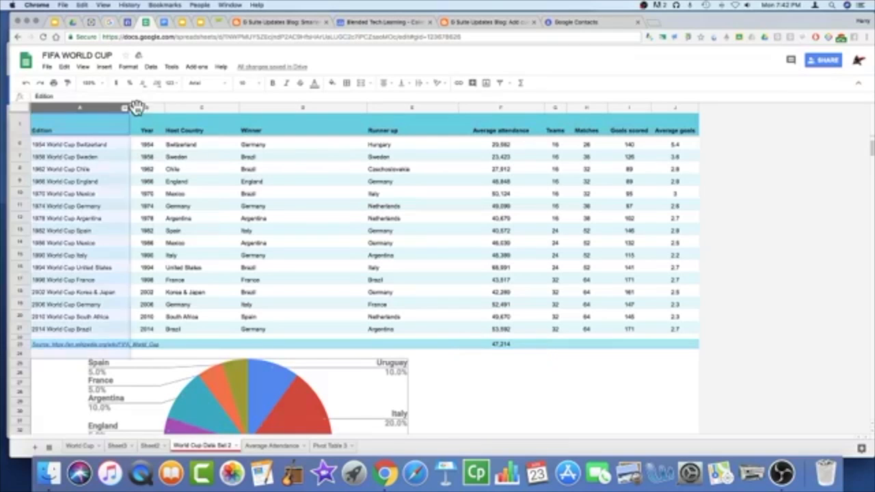
drag(129, 107, 140, 107)
right_click(140, 109)
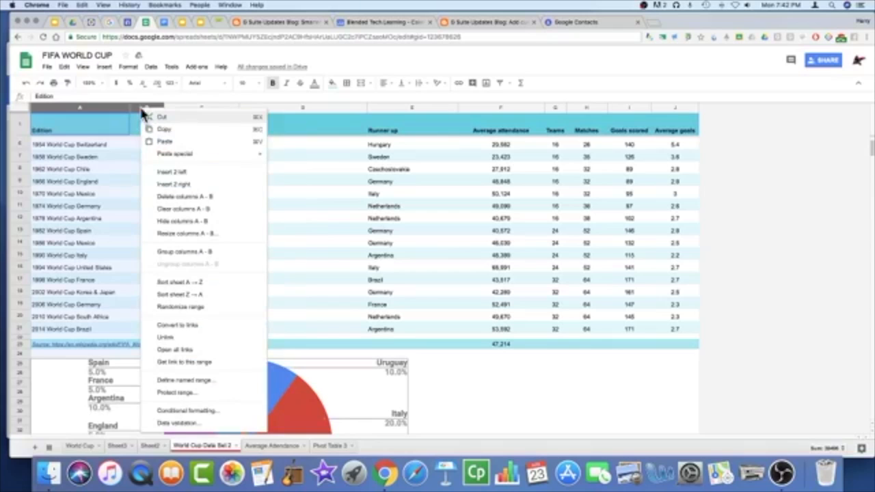
click(177, 236)
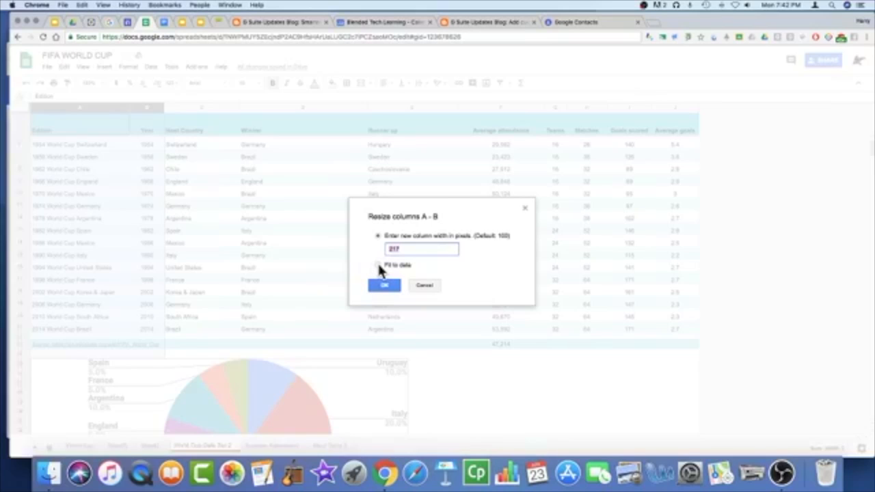
click(379, 265)
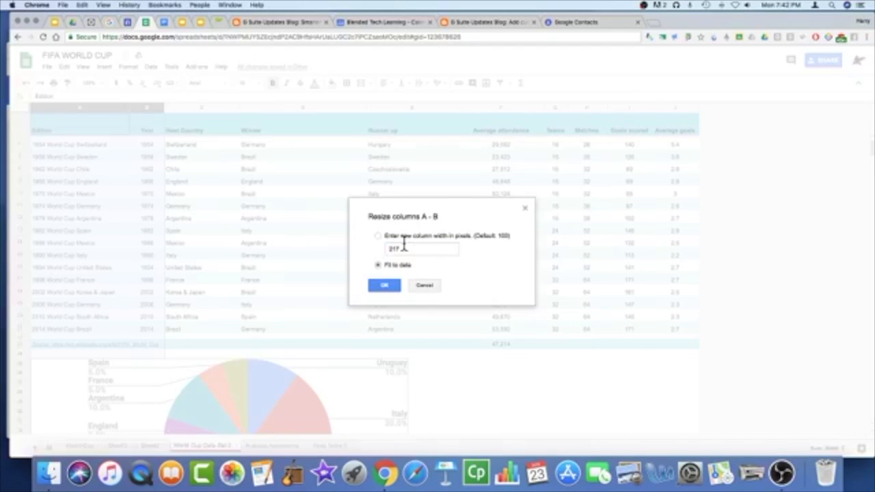
click(385, 288)
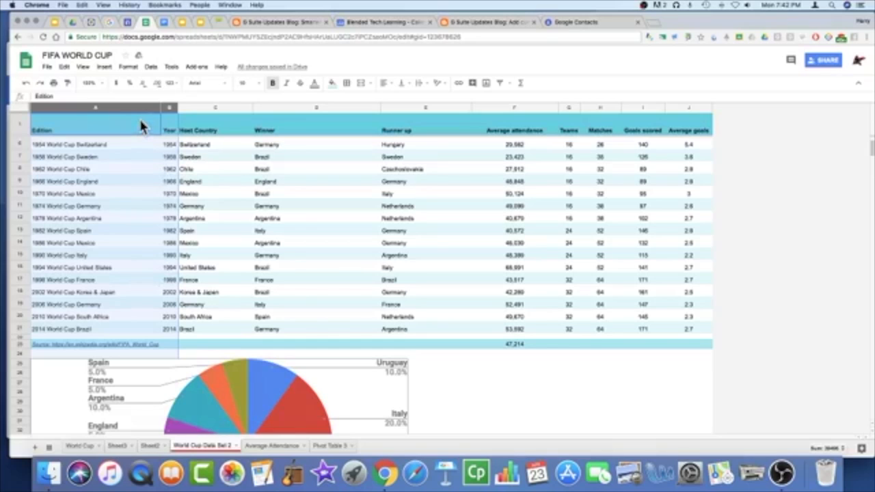
Step: Group columns A–B, collapse the group, then bring the columns back into view
right_click(141, 126)
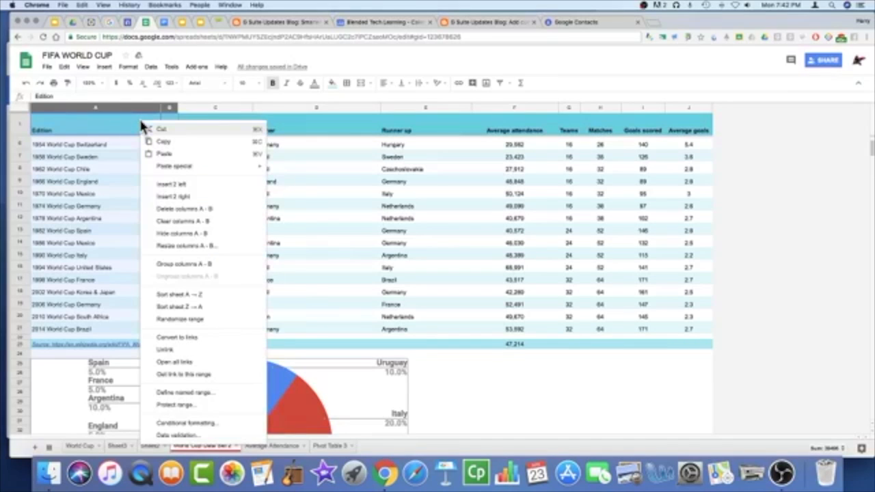
click(179, 267)
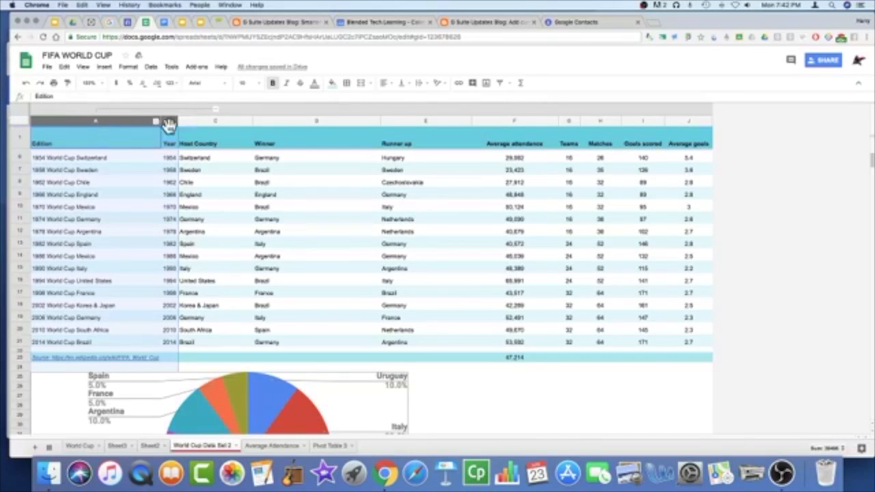
click(142, 192)
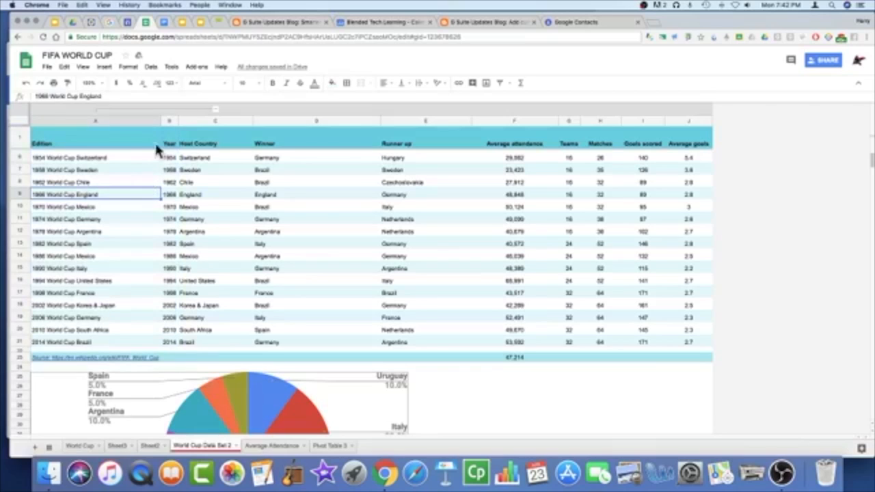
click(154, 140)
click(145, 119)
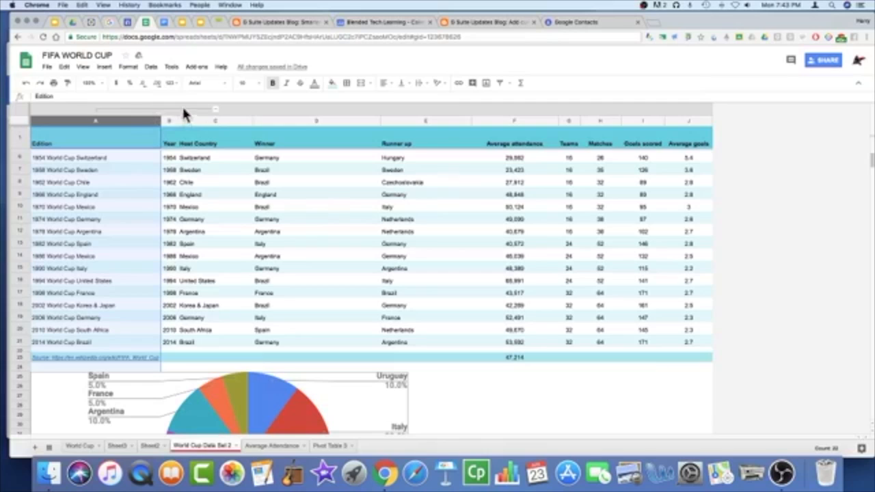
click(156, 109)
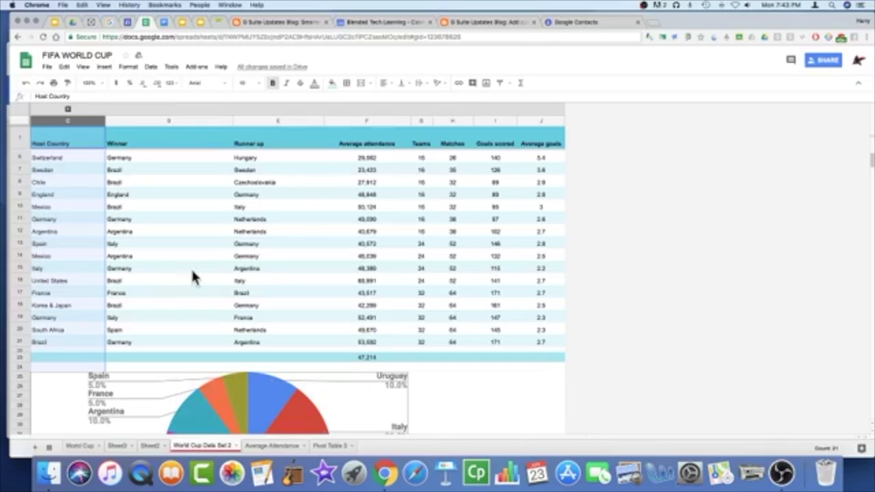
click(26, 84)
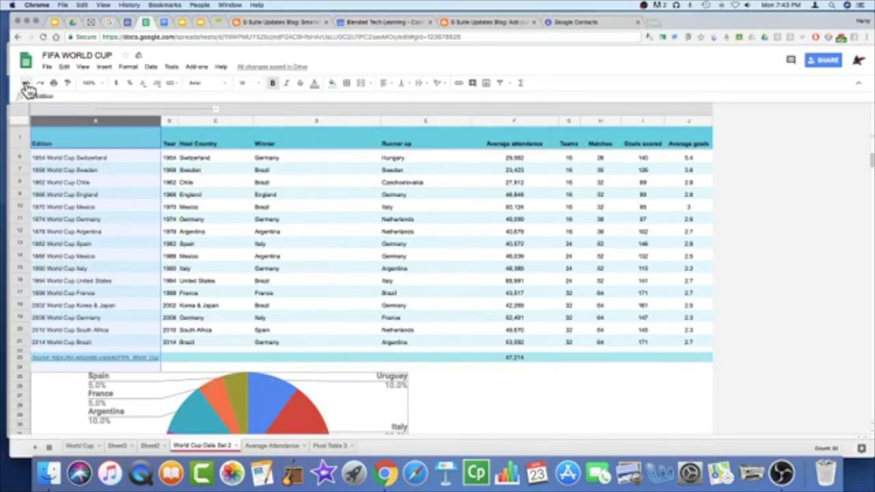
click(194, 121)
Step: Insert an empty column right of Host Country and select its cells D6:D21
right_click(195, 123)
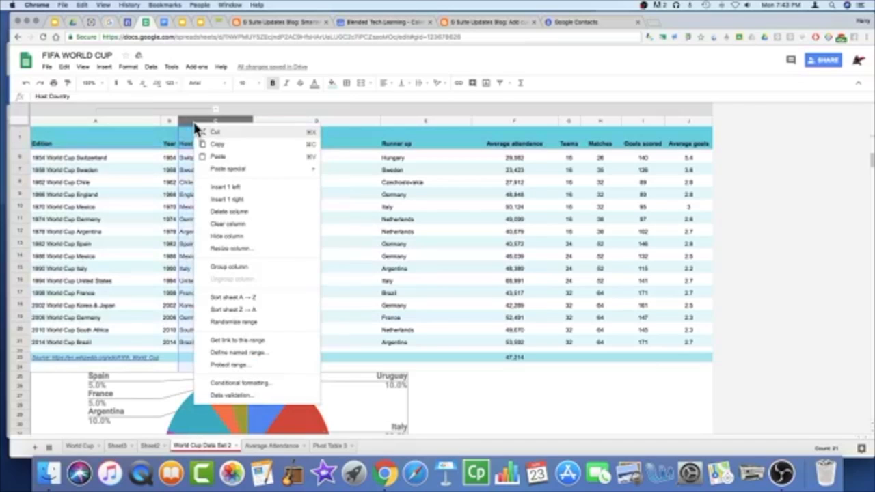
click(226, 199)
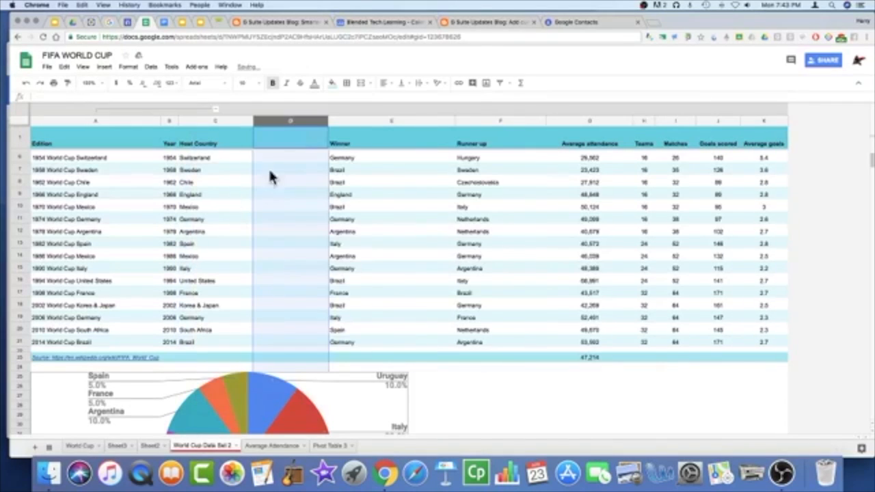
click(297, 156)
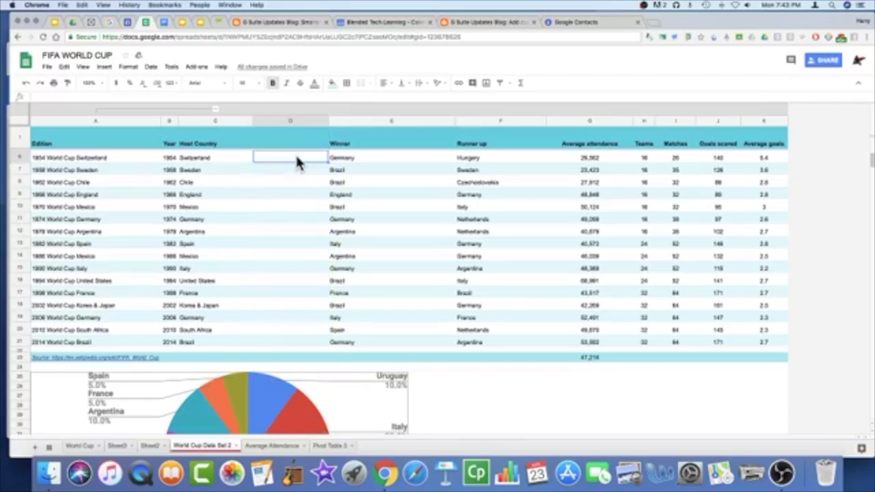
drag(297, 198, 298, 348)
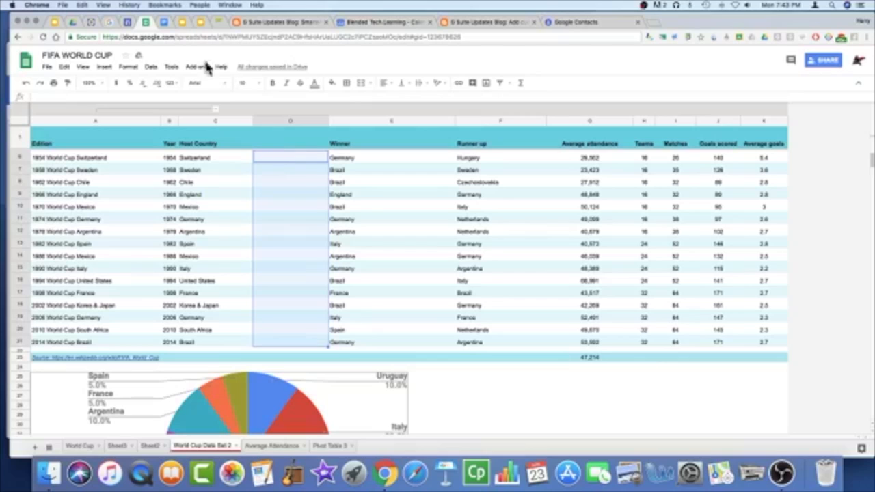
click(152, 67)
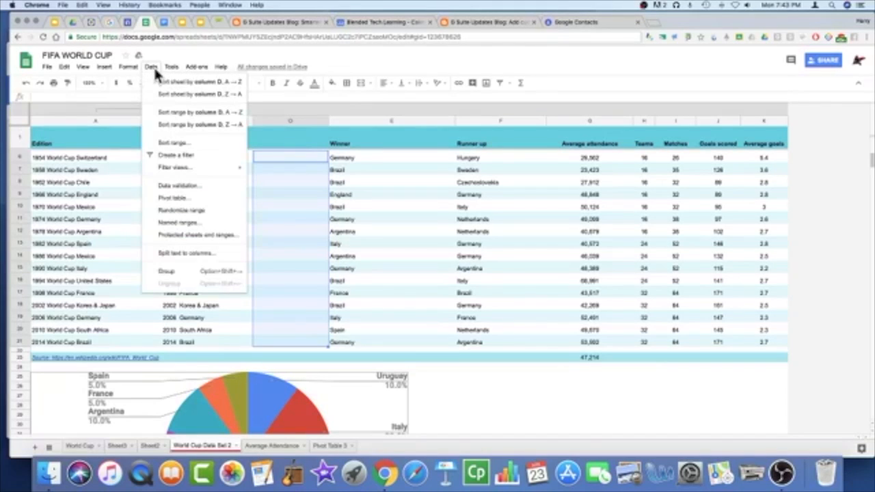
mouse_move(124, 70)
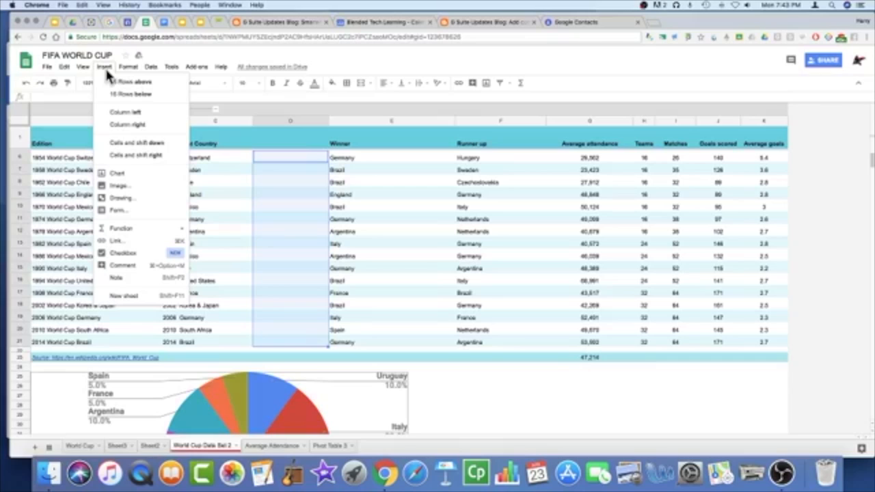
Step: Fill D6:D21 with checkboxes and adjust the Host Country and D column widths
click(174, 260)
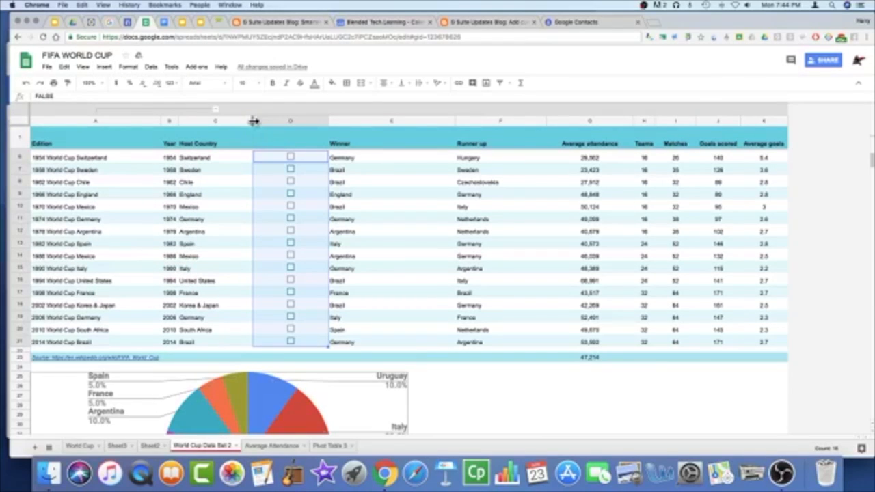
drag(259, 118, 310, 122)
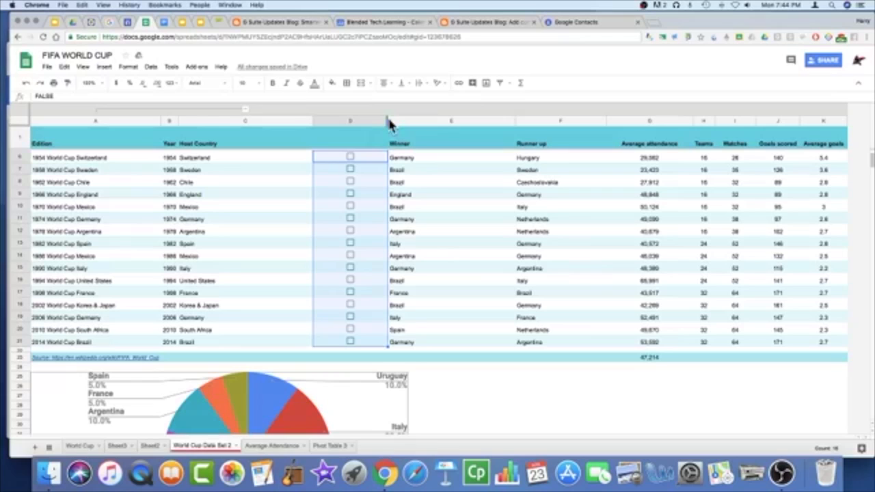
drag(388, 120, 333, 123)
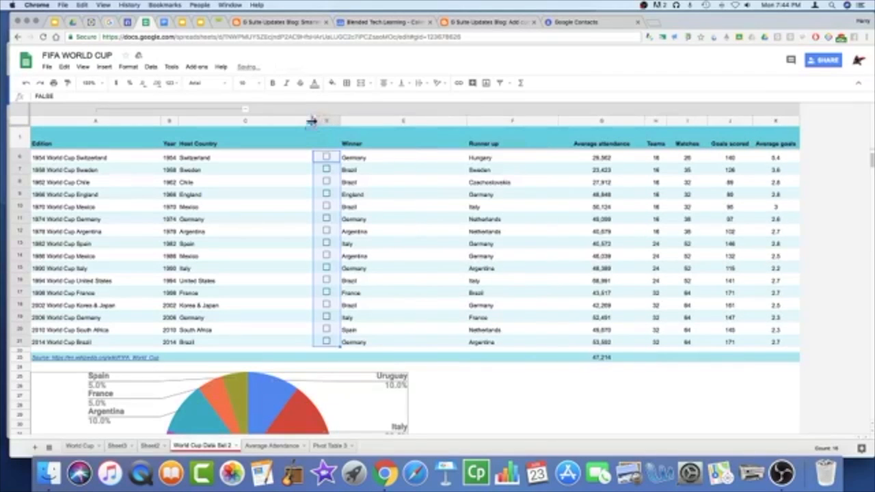
drag(314, 121, 248, 130)
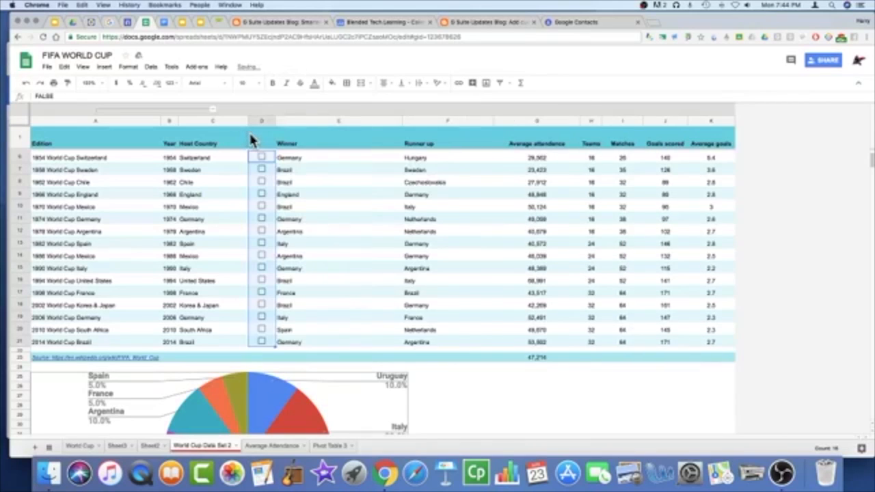
Step: Tick the checkboxes for 1958, 1962, 1978 and 1994
click(260, 168)
click(260, 182)
click(262, 231)
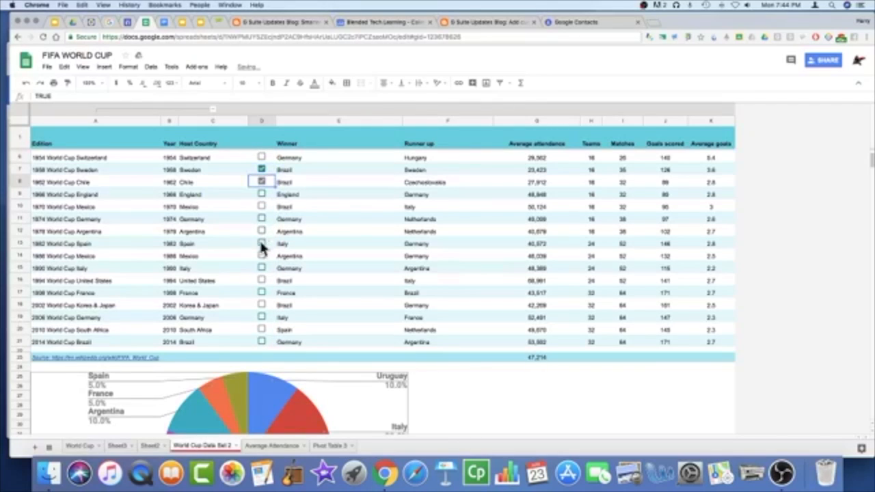
click(260, 256)
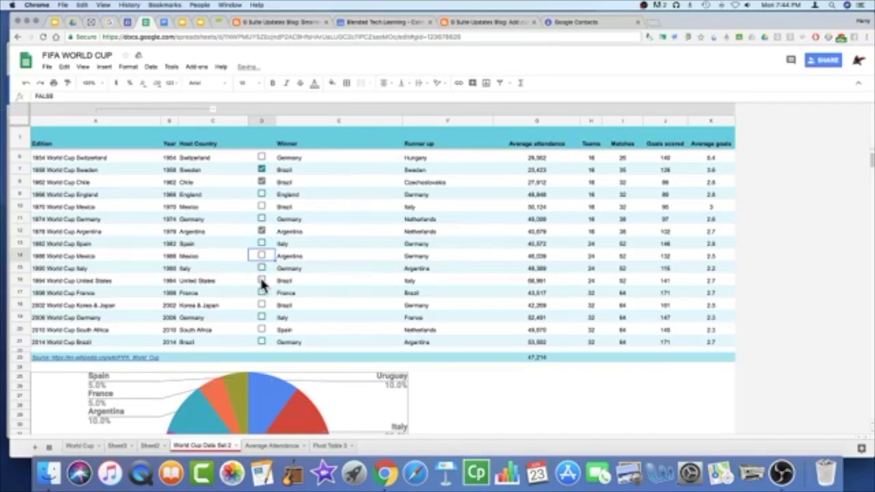
click(261, 280)
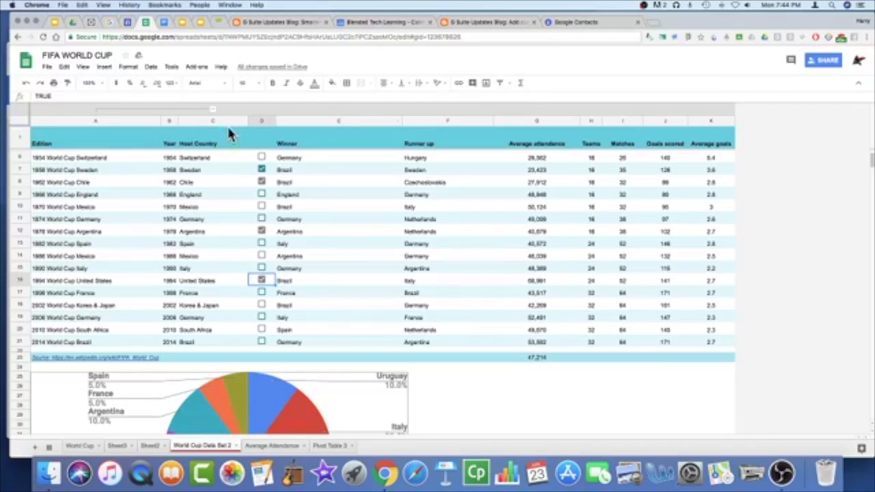
click(260, 121)
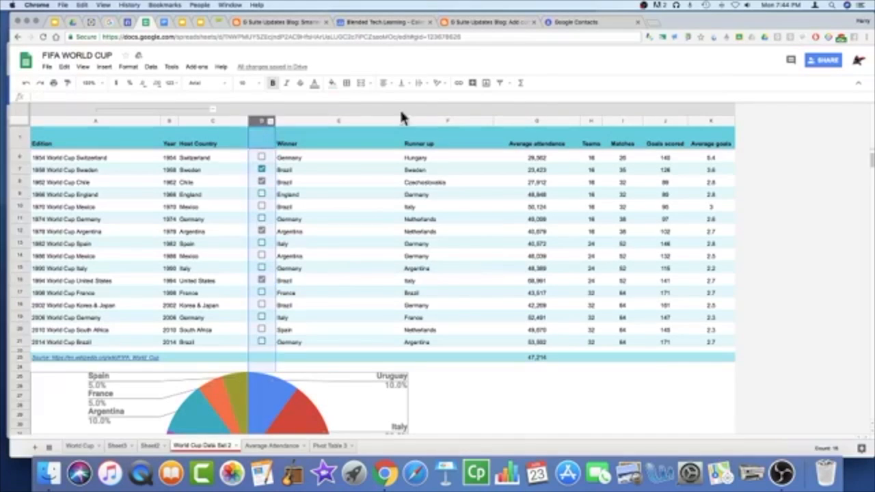
Step: Filter the table so column D shows only TRUE (ticked) rows
click(499, 82)
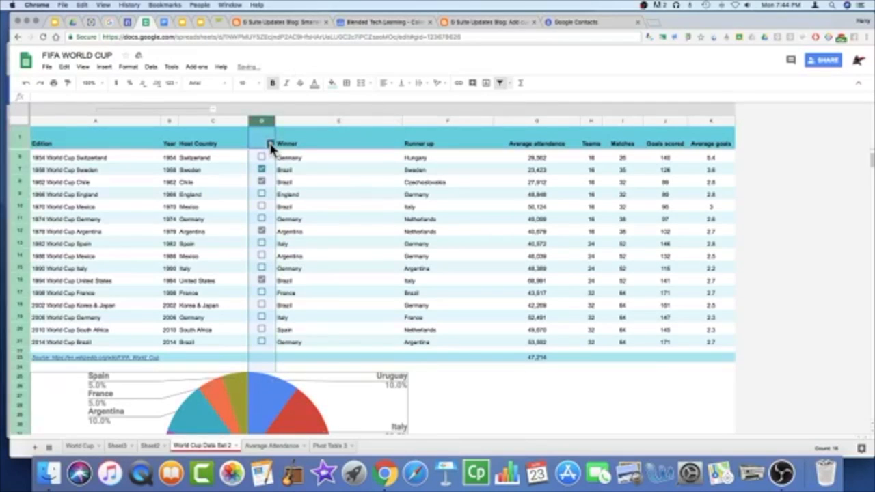
click(270, 145)
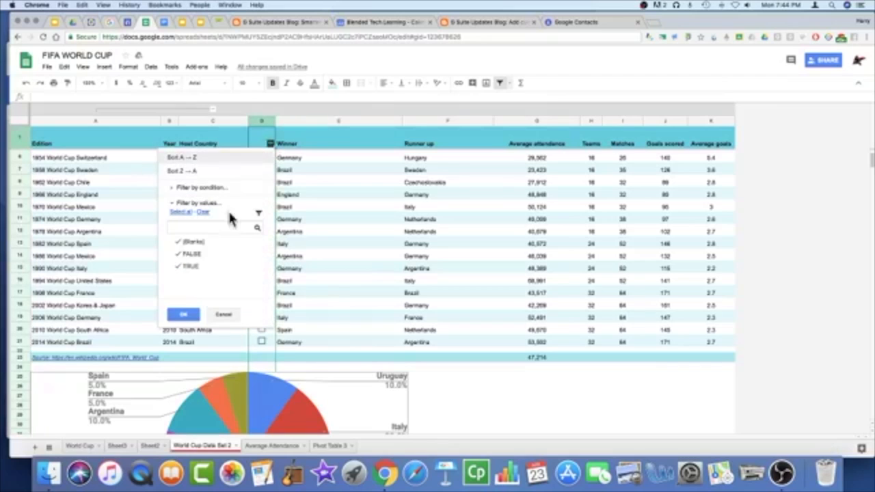
click(183, 255)
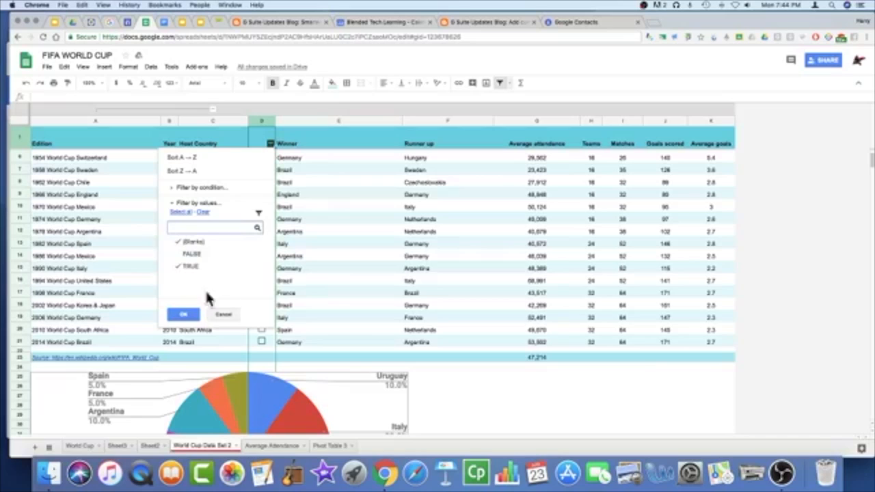
click(192, 242)
click(179, 316)
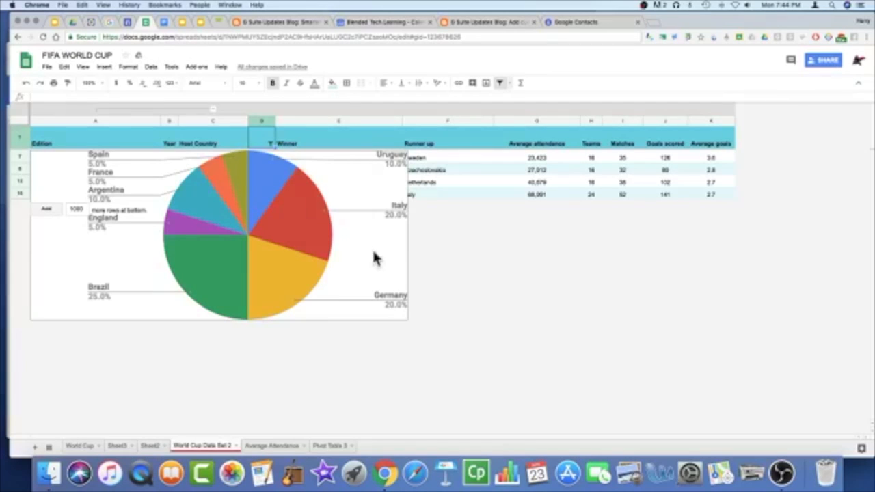
Step: Move the pie chart right, untick 1958 Sweden and remove the filter
click(301, 157)
drag(325, 200, 717, 242)
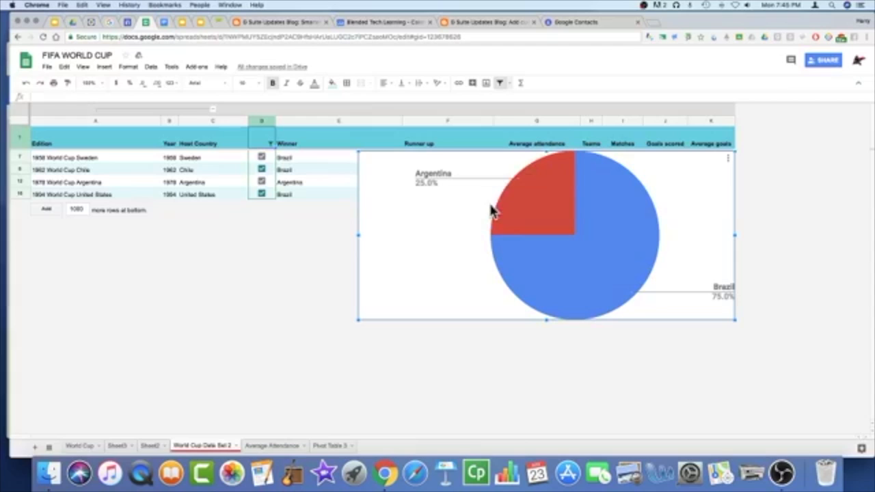
drag(495, 224, 509, 201)
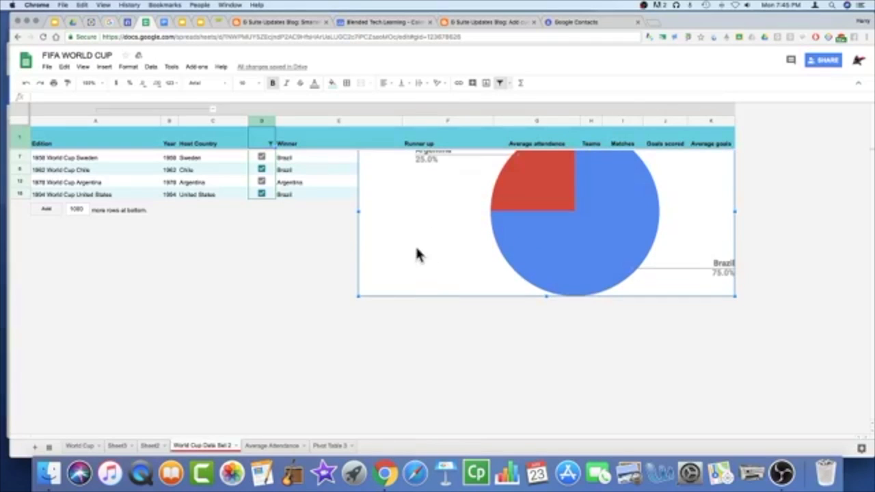
click(262, 158)
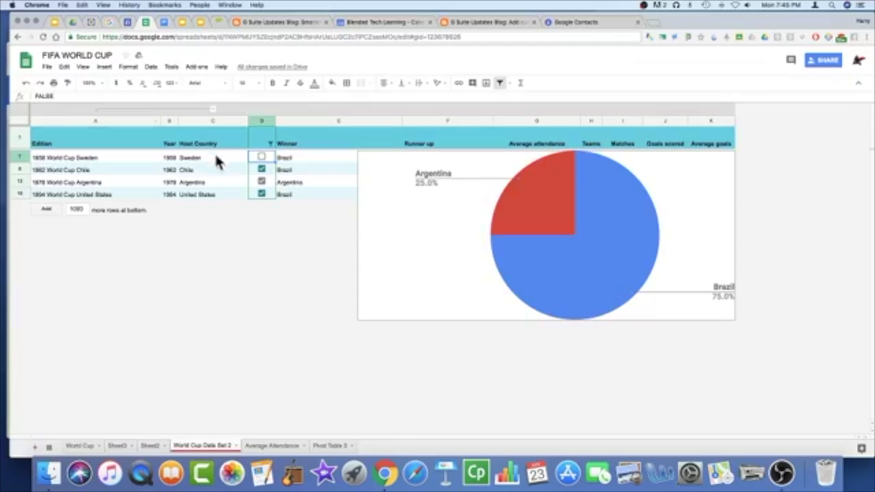
click(271, 166)
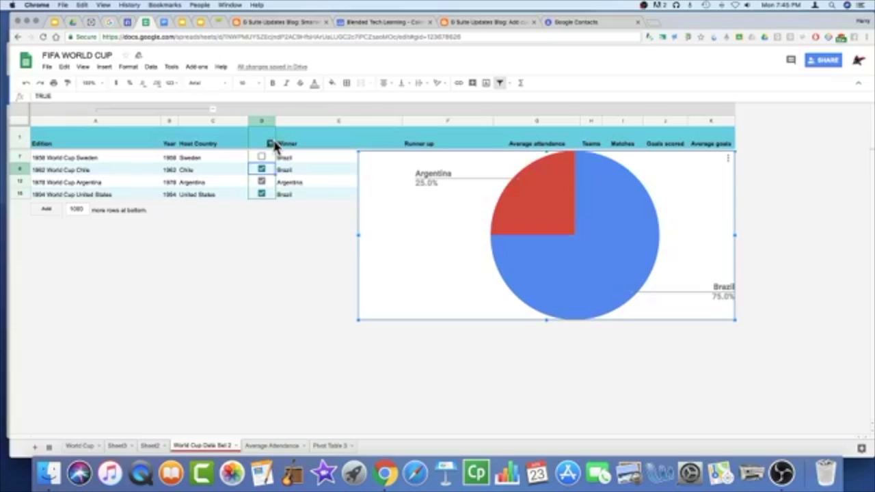
click(499, 83)
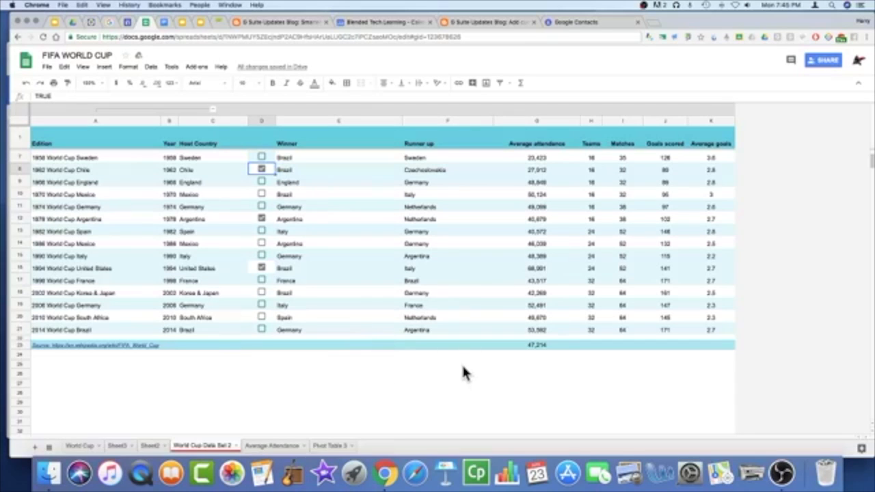
Step: Open the winners pie chart in the chart editor and show the chart type list
scroll(463, 373, down, 10)
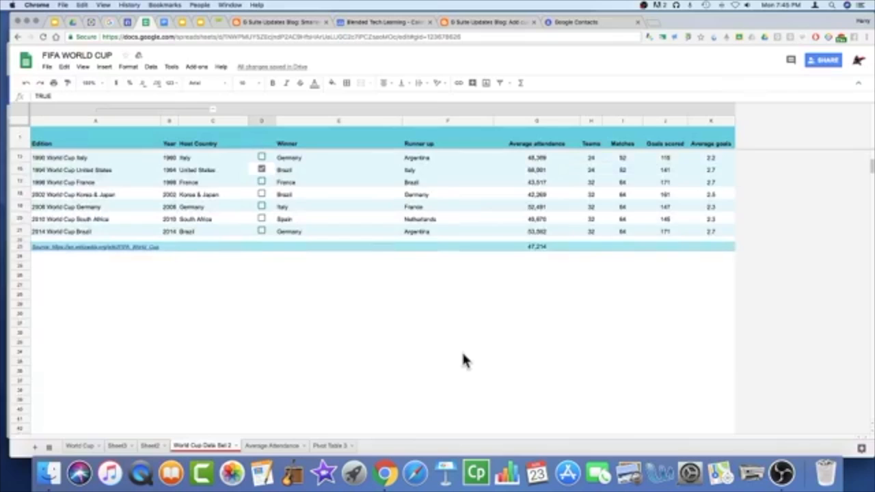
scroll(463, 361, down, 5)
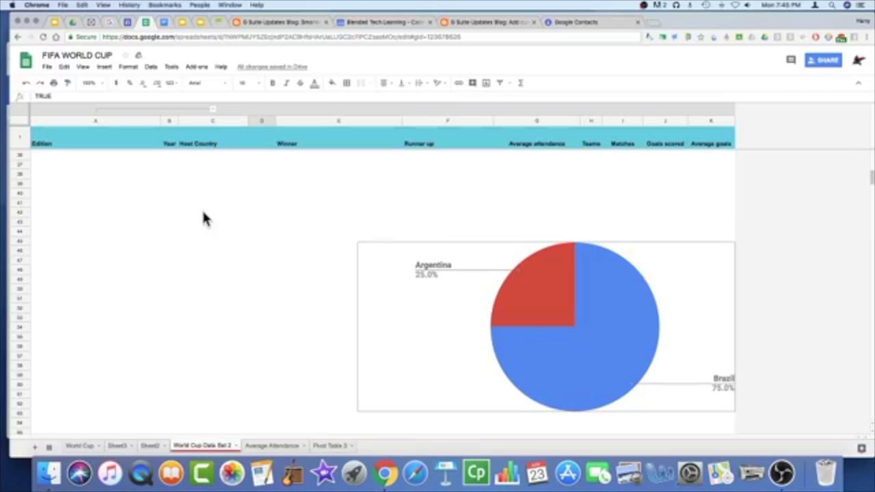
click(725, 257)
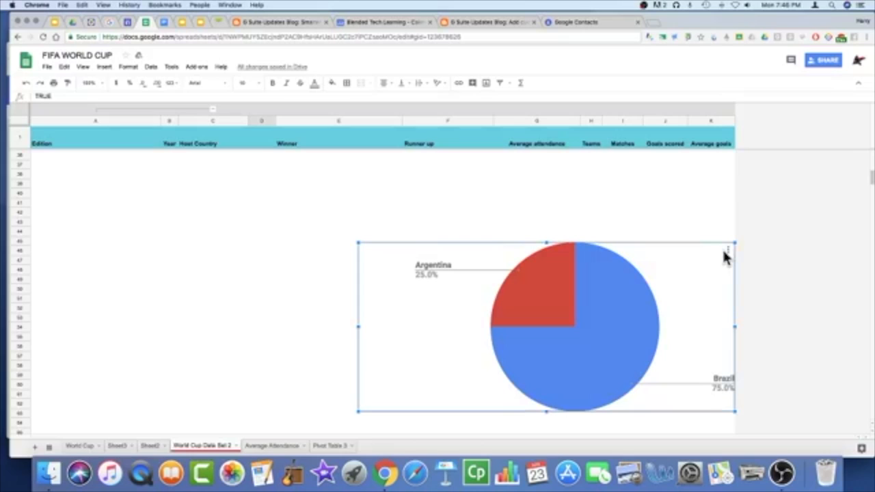
click(728, 251)
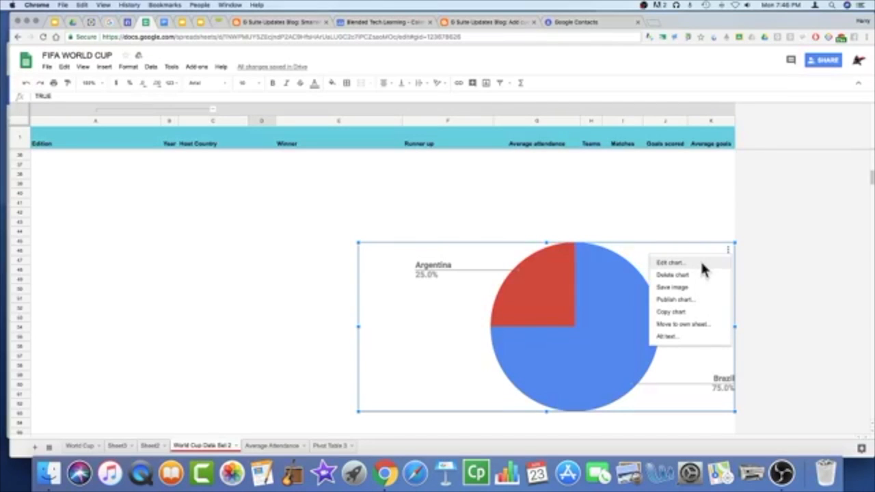
click(701, 263)
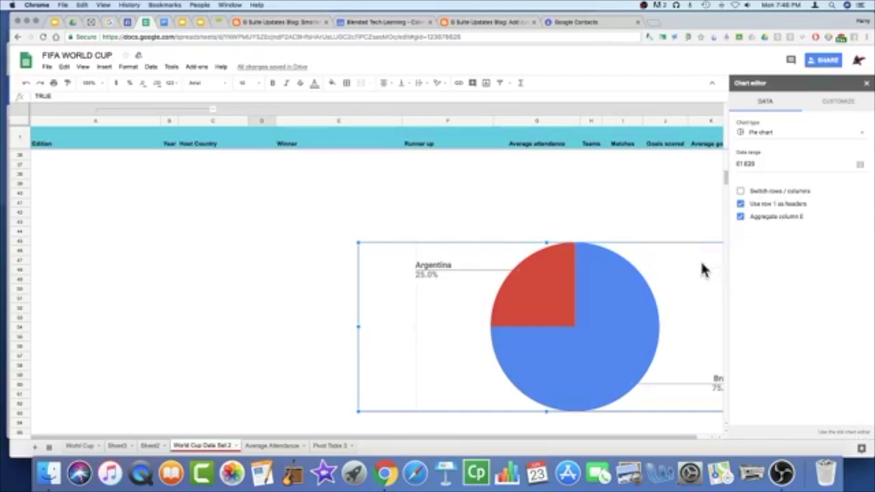
click(863, 137)
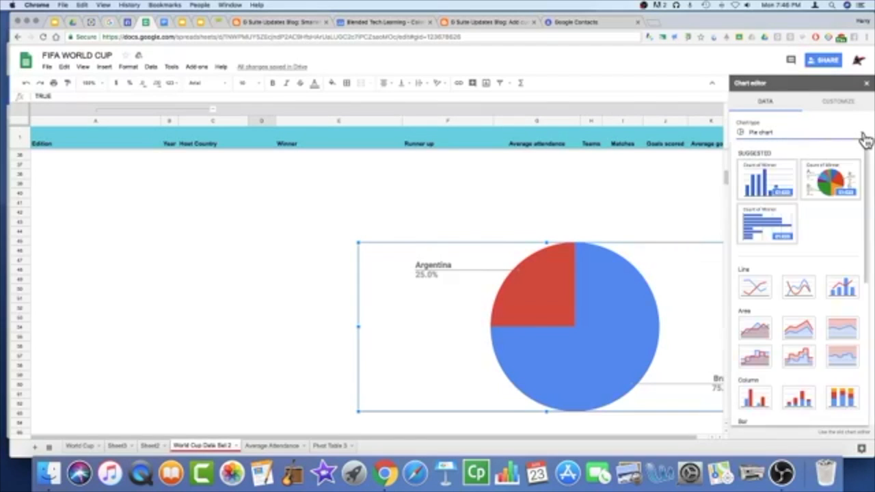
Step: Switch to the suggested Count of Winner column chart and review its Series and Legend settings
click(771, 181)
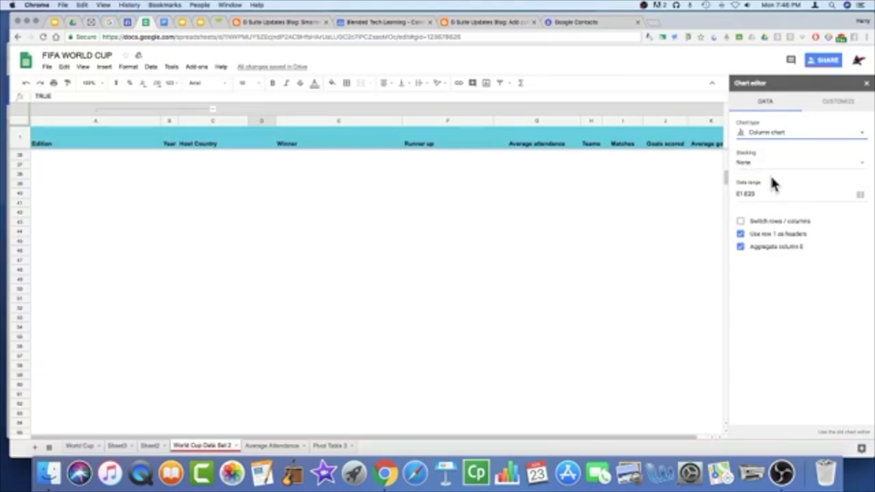
click(842, 105)
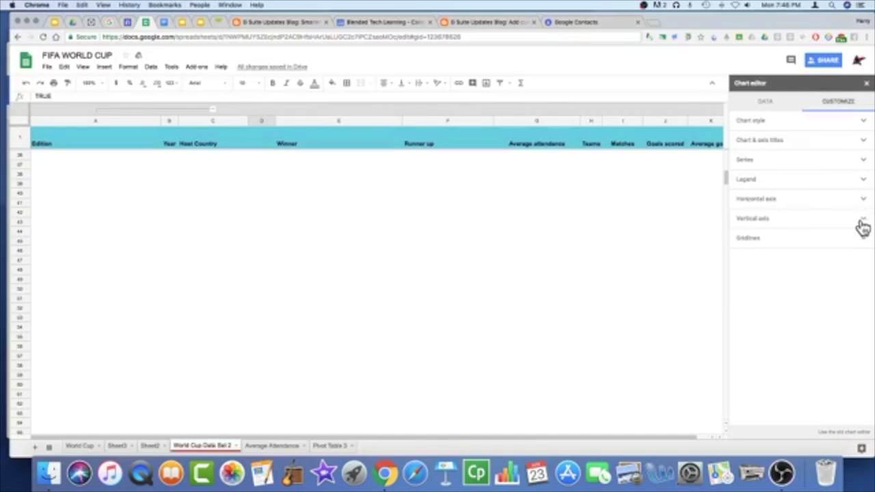
click(865, 164)
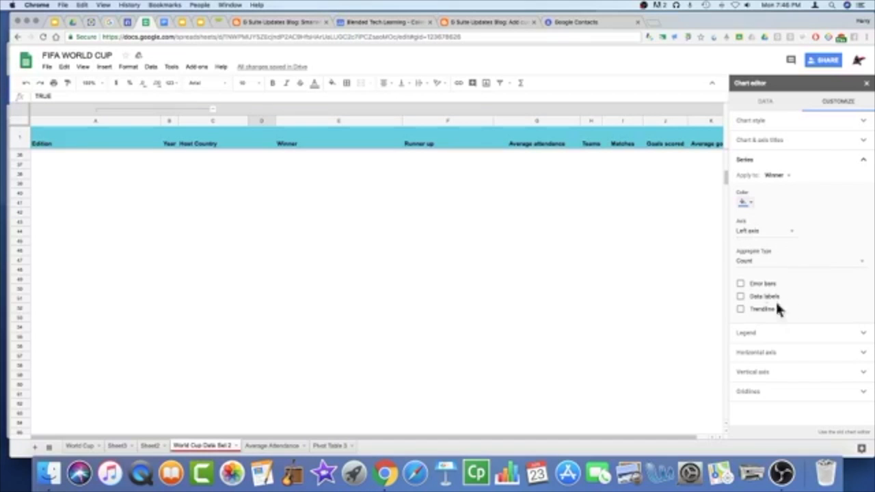
click(863, 333)
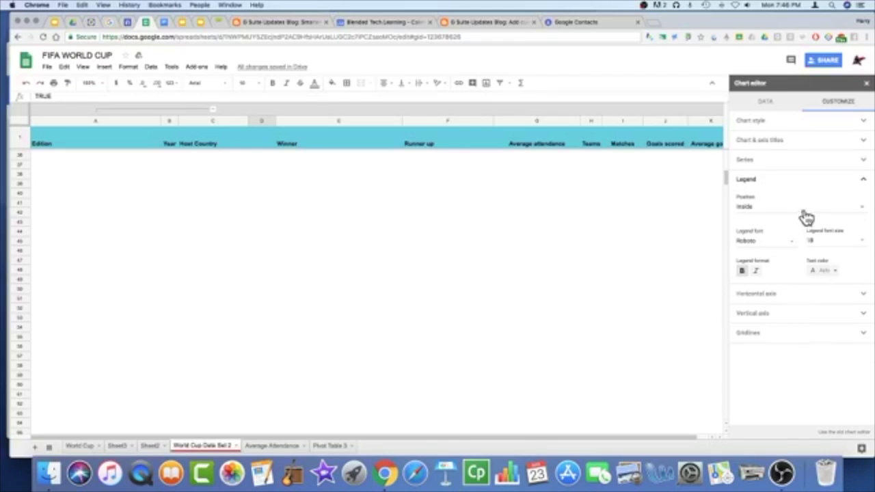
click(861, 213)
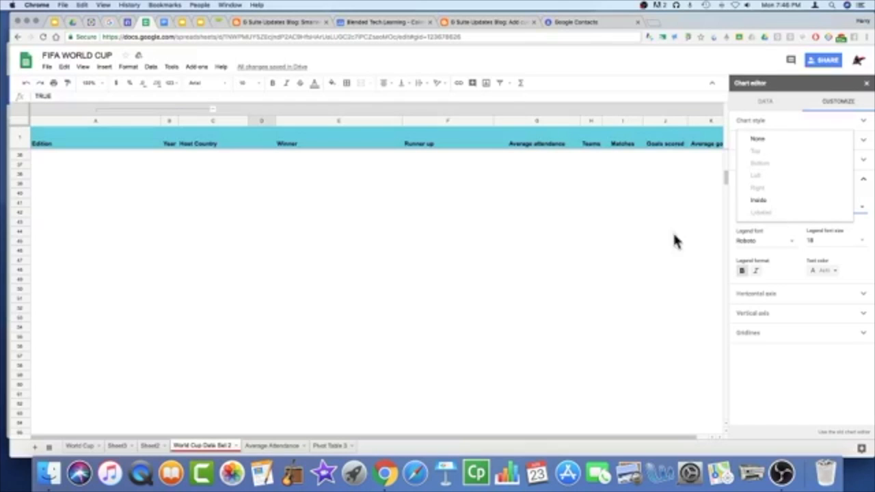
Step: Drag the column chart over the top of the table
drag(725, 181, 691, 148)
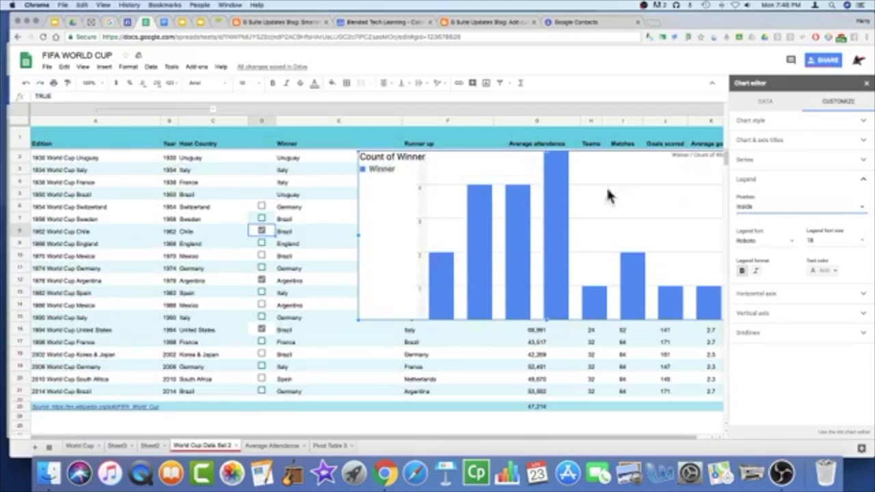
drag(555, 232, 498, 230)
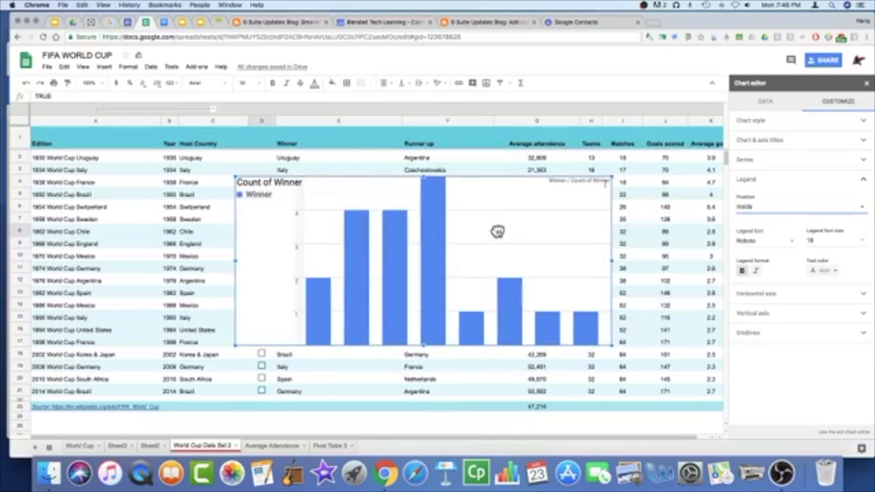
click(766, 208)
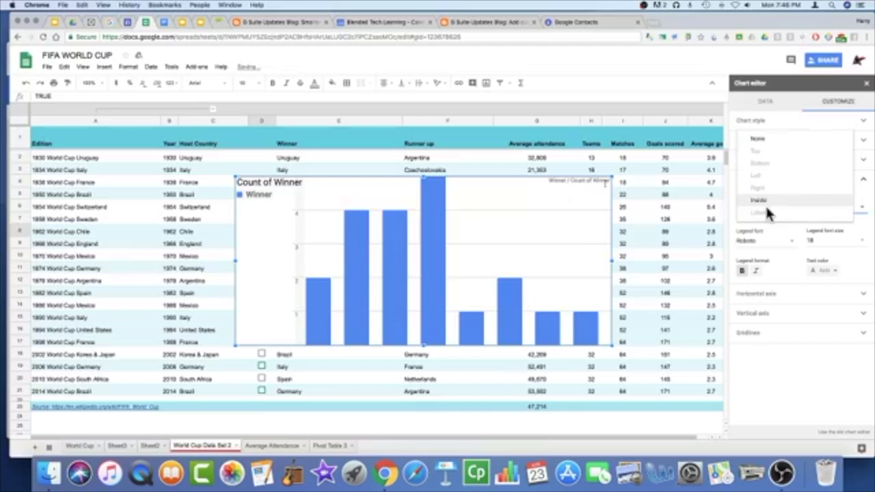
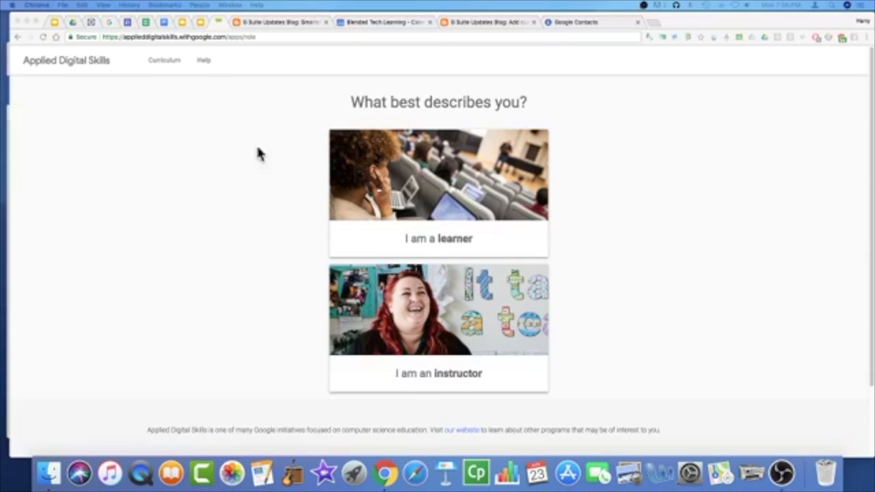
Step: Focus the learner page showing the 'What best describes you?' question
click(486, 175)
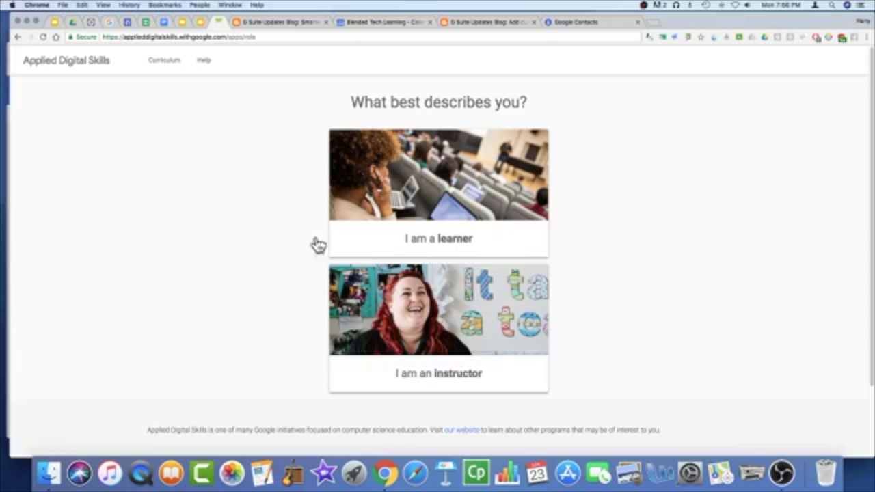
Step: Arrange the learner page and the teacher's CS1-Charlotte class page side by side
drag(11, 229, 449, 221)
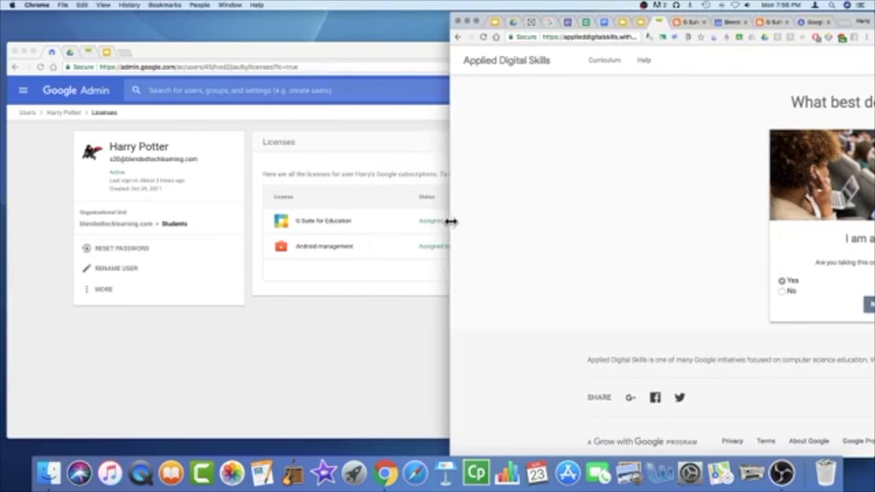
click(87, 52)
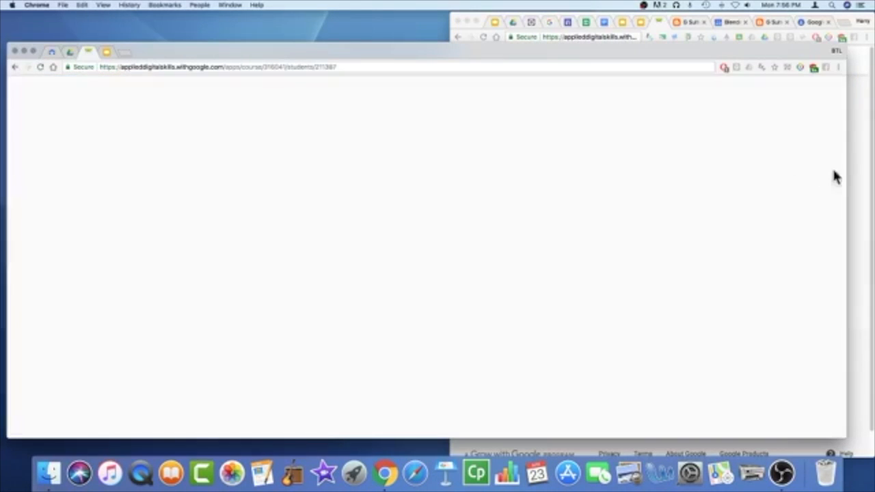
drag(847, 174, 437, 205)
drag(378, 59, 381, 20)
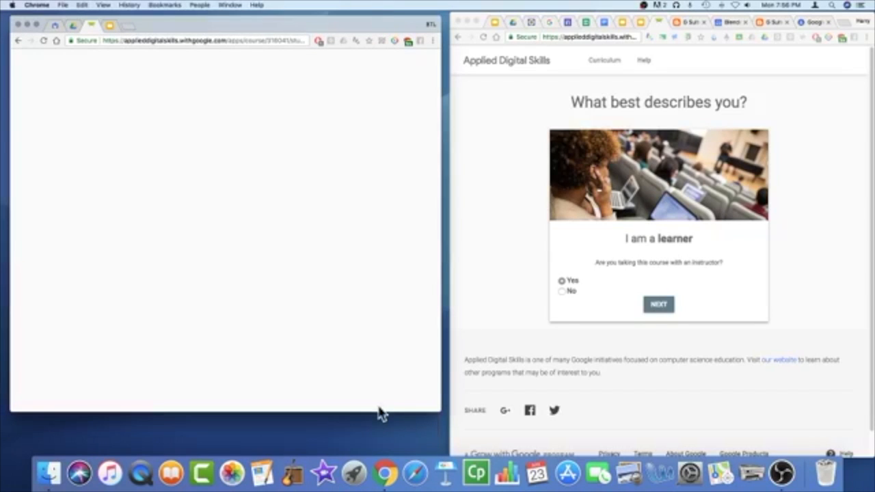
drag(378, 414, 379, 465)
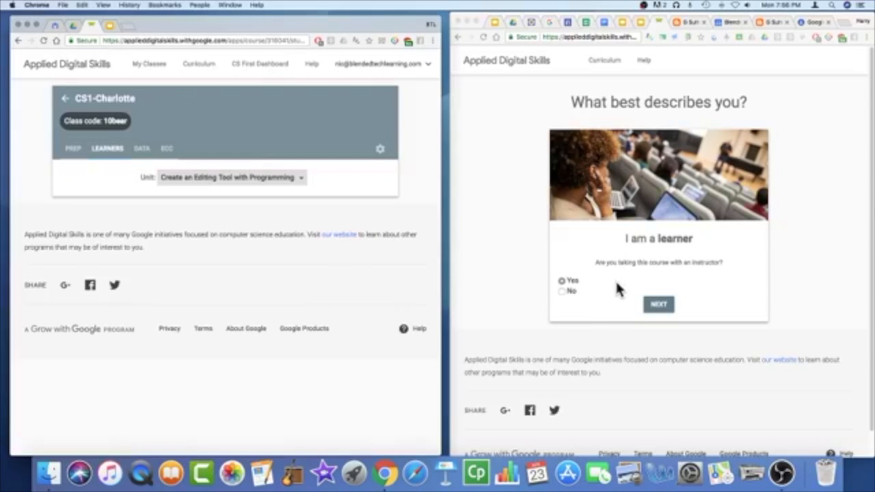
Step: Continue as an instructor-led learner and check the course unit list on the teacher's class page
click(661, 309)
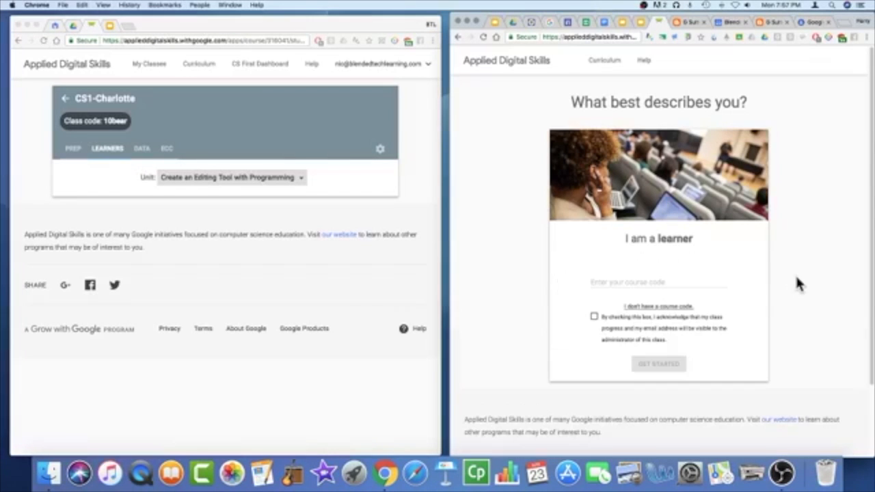
click(660, 282)
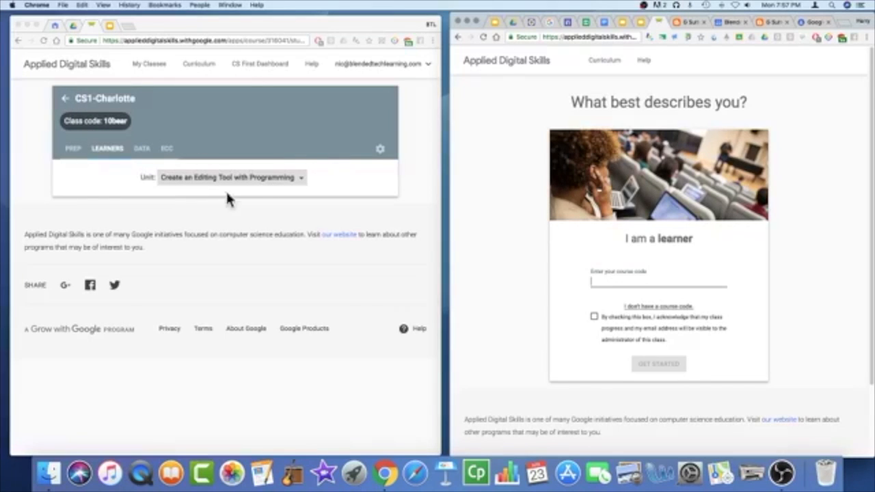
click(302, 180)
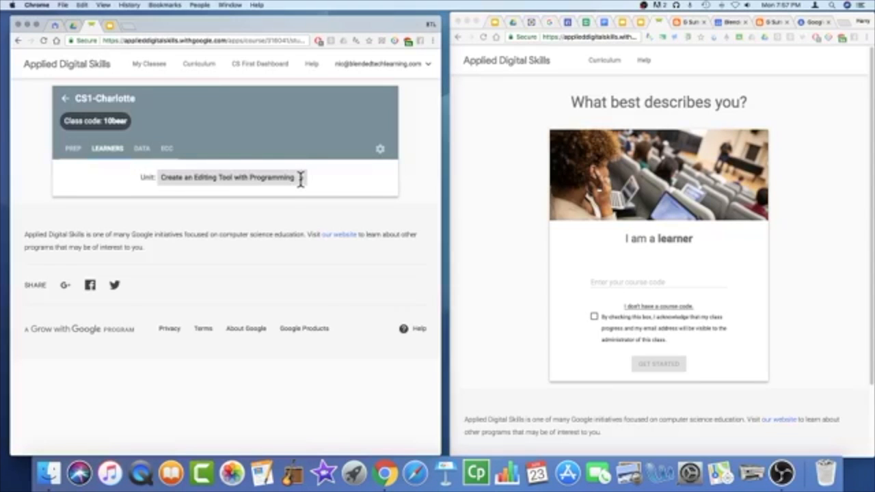
click(300, 178)
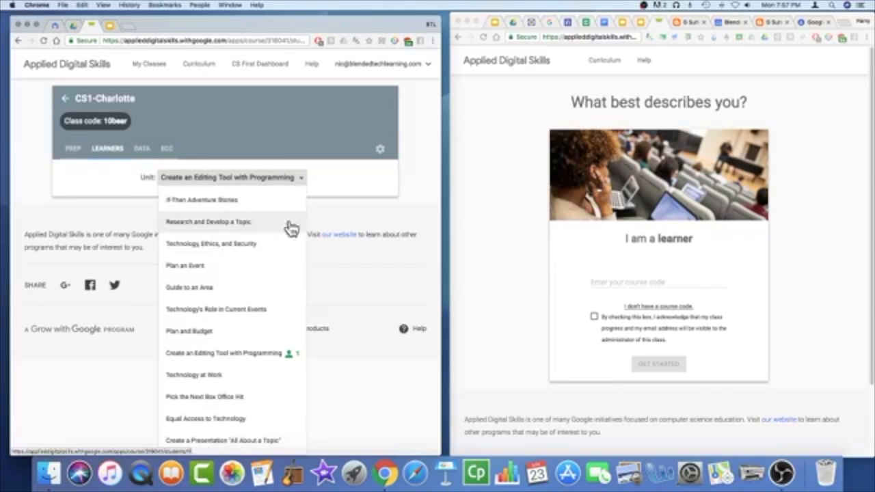
click(346, 249)
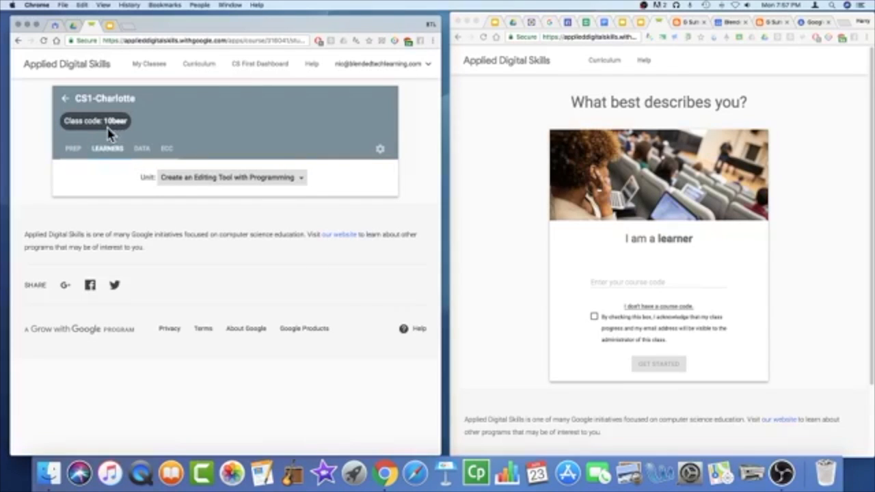
Step: Paste the CS1-Charlotte class code, accept consent, and confirm the Blended Tech Learning course
click(615, 278)
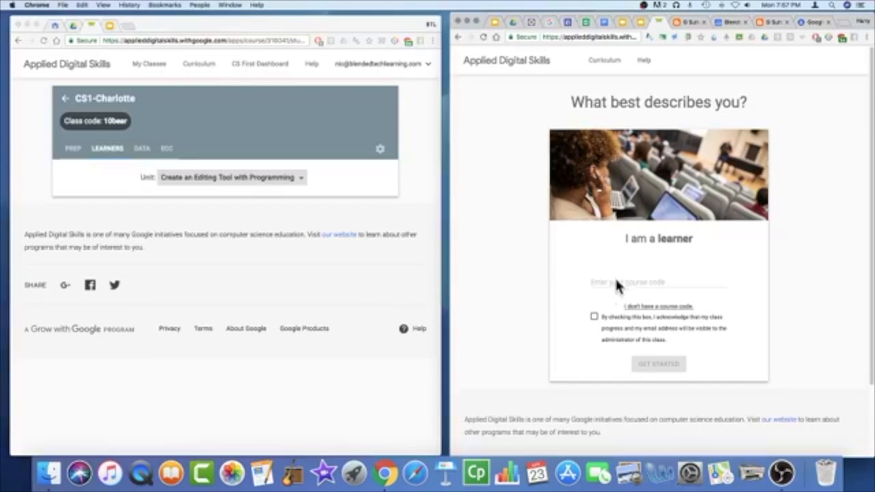
click(615, 279)
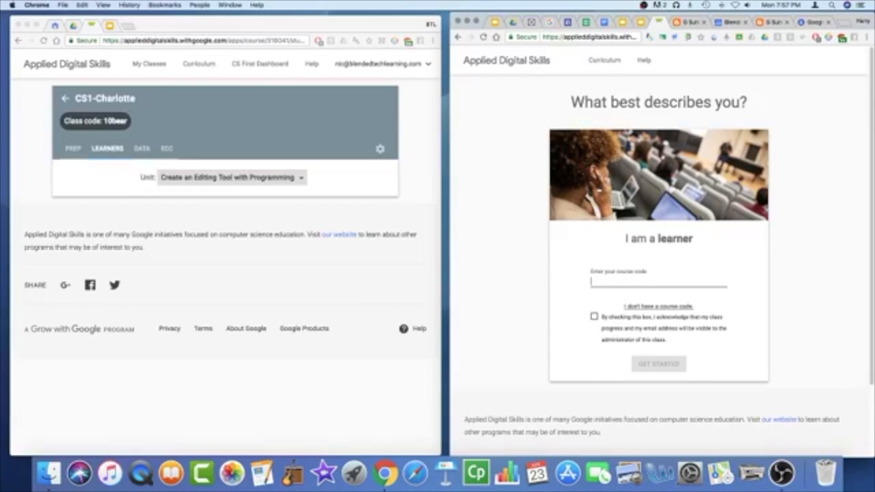
click(595, 317)
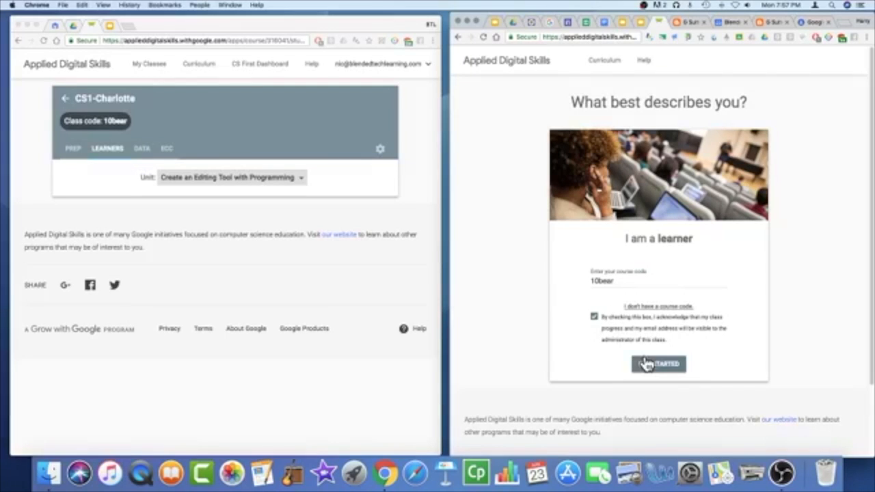
click(655, 365)
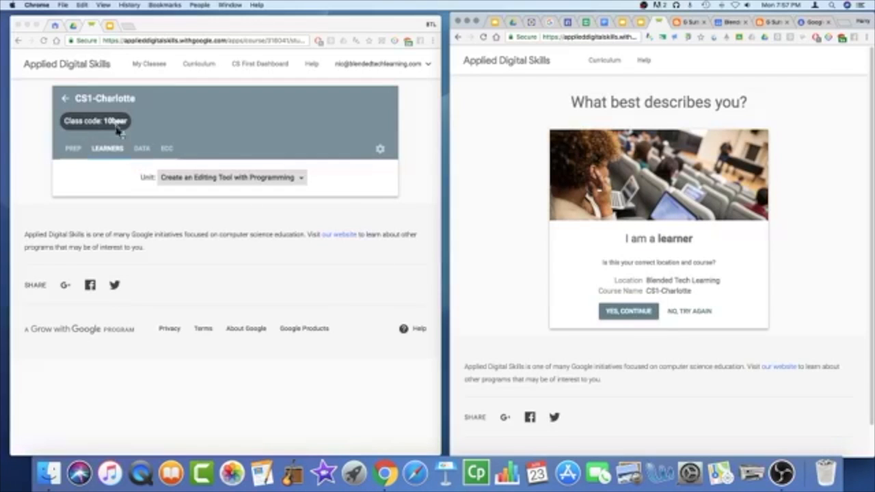
click(627, 312)
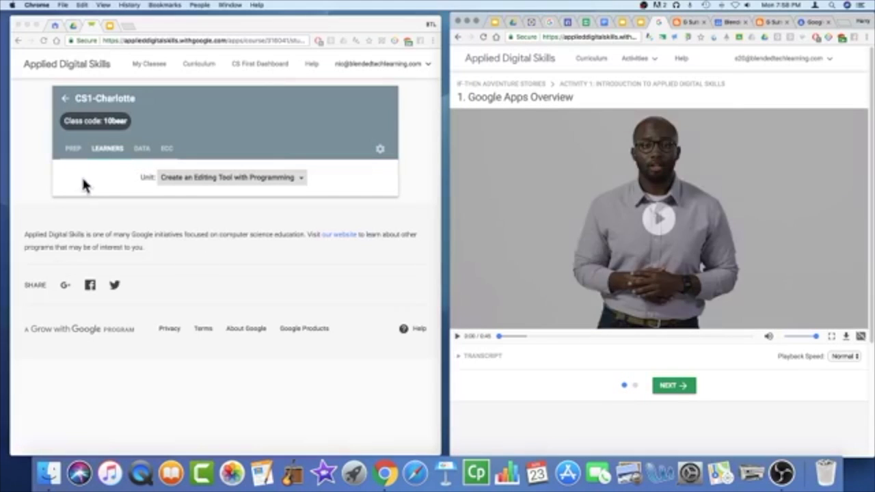
Step: Open the Prep tab on the teacher's CS1-Charlotte class page
click(74, 151)
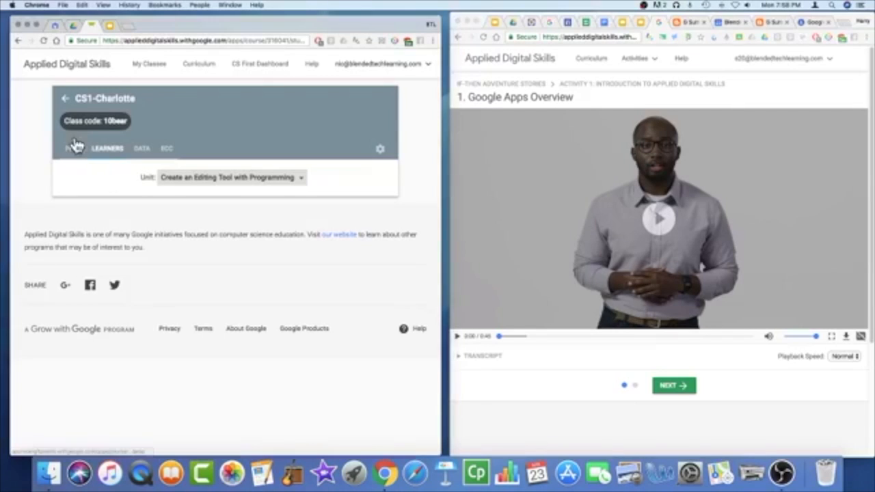
click(75, 151)
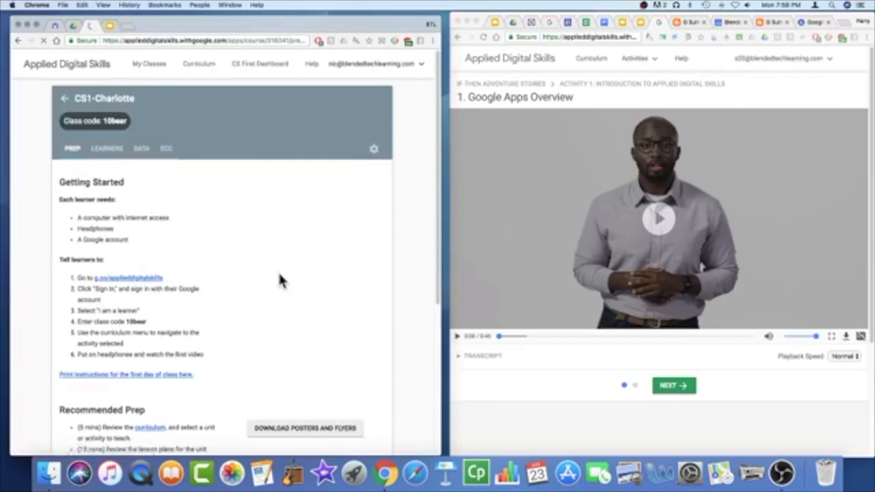
Step: Look through the prep information, then show the Learners tab listing the new student
scroll(280, 281, down, 1)
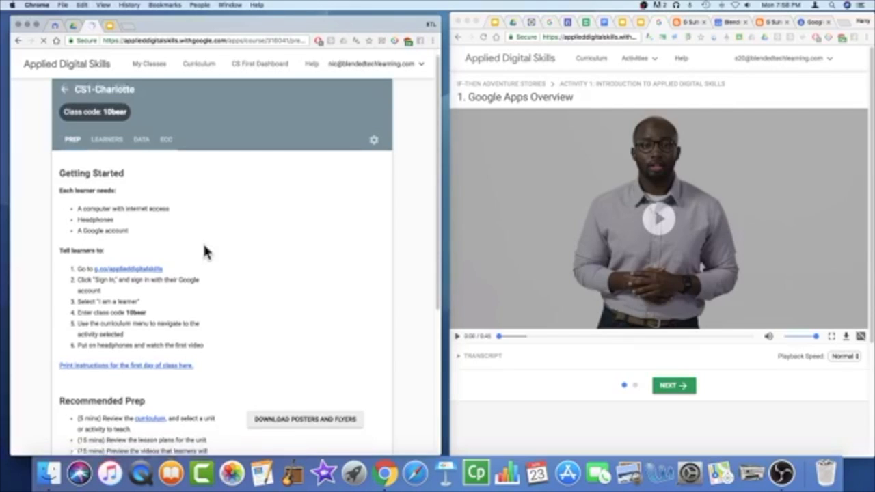
scroll(203, 243, down, 5)
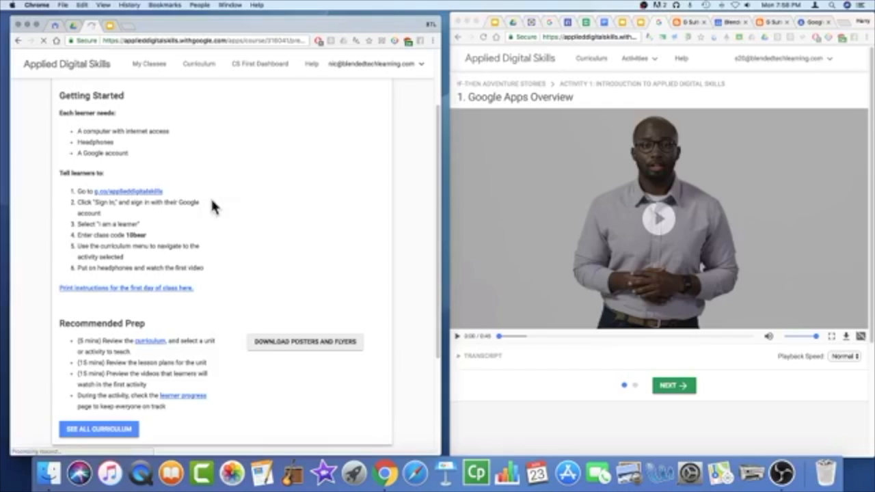
scroll(230, 218, down, 1)
scroll(231, 225, down, 1)
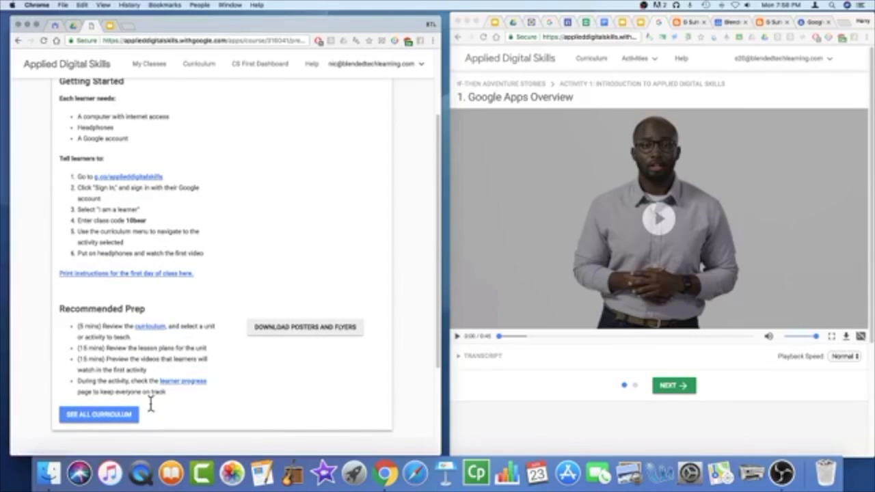
scroll(175, 300, down, 2)
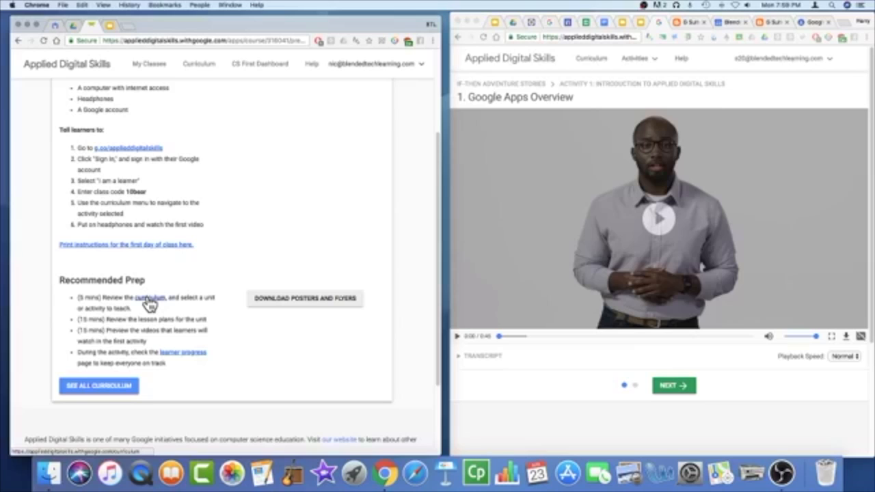
scroll(203, 219, up, 5)
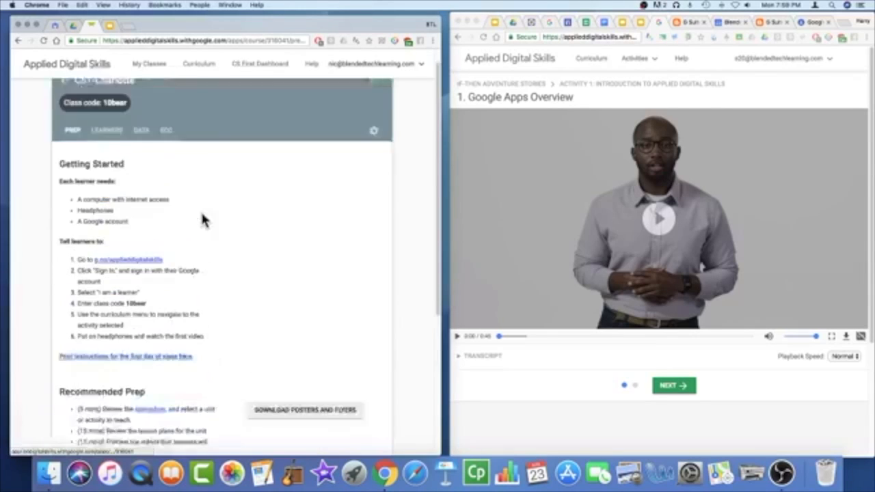
click(106, 154)
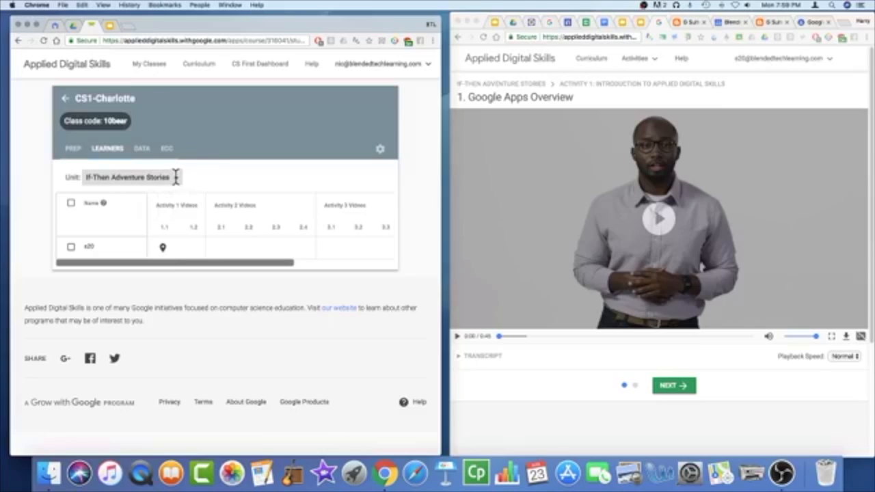
Step: Review the Data tab's activity progress, then show the ECC topic-assignment tab
click(144, 154)
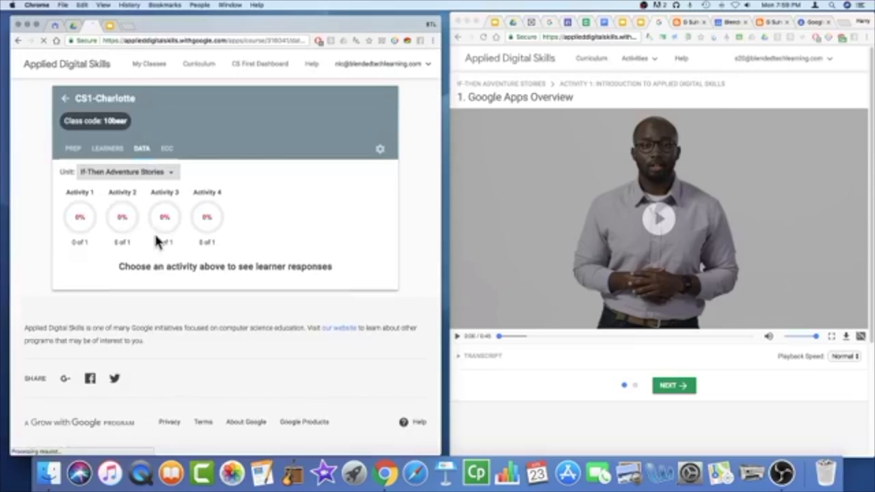
click(173, 151)
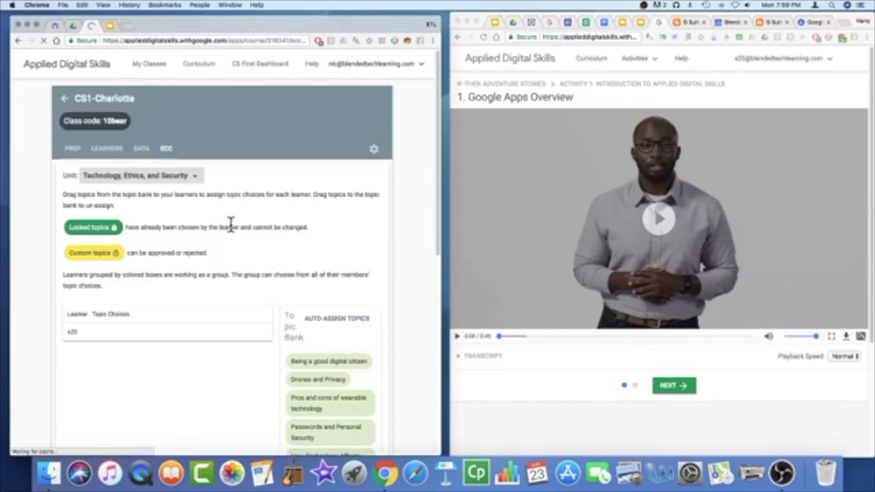
Step: Browse the Topic Bank, close the survey, and open the 'Being a good digital citizen' topic
scroll(233, 233, down, 1)
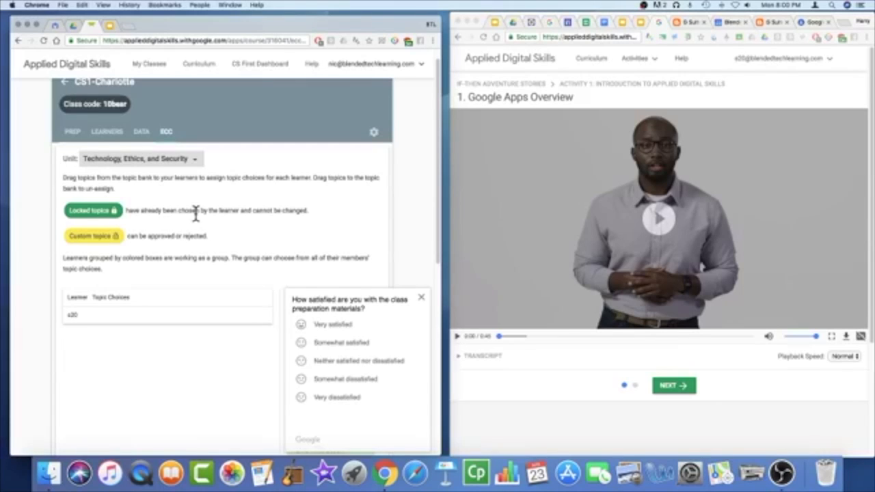
scroll(237, 245, down, 2)
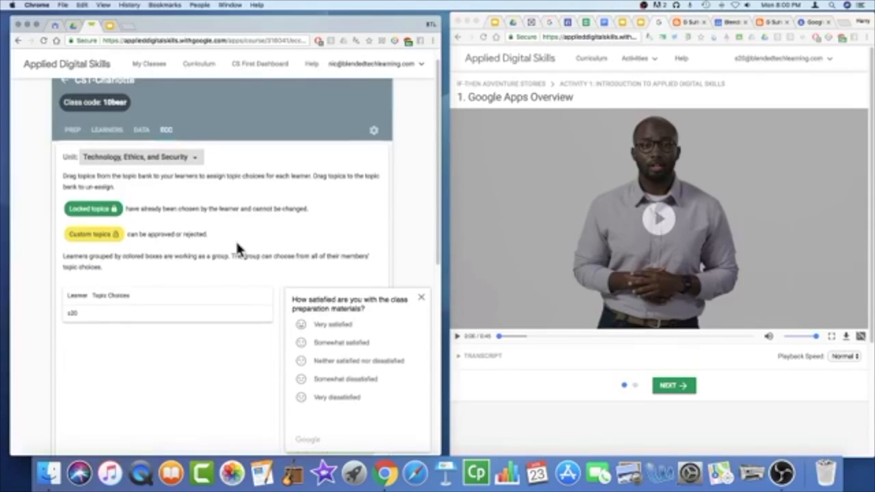
scroll(236, 249, down, 5)
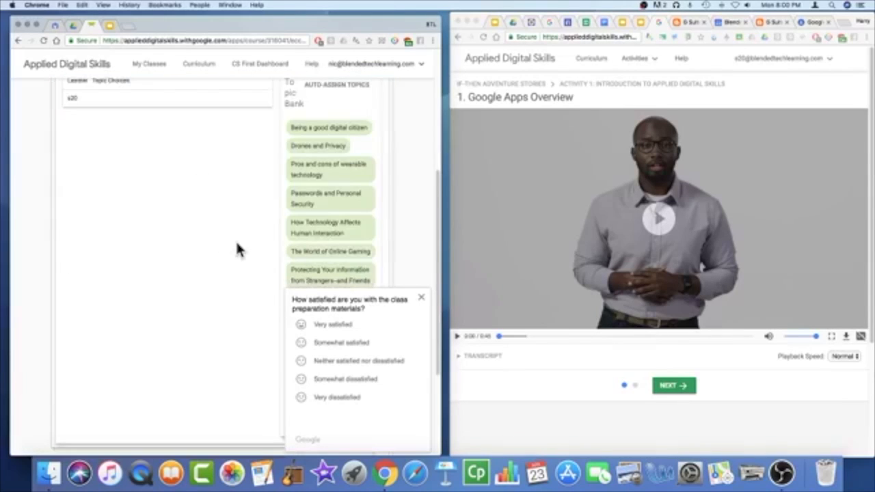
scroll(237, 244, down, 2)
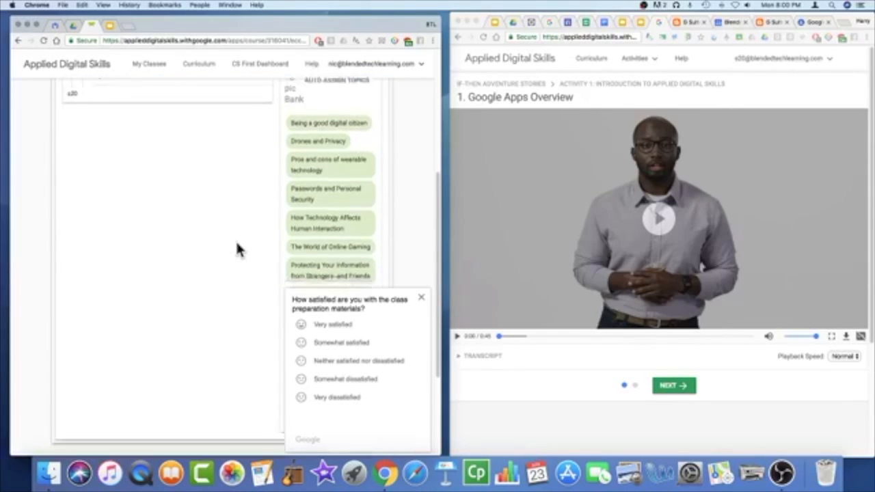
scroll(237, 244, up, 1)
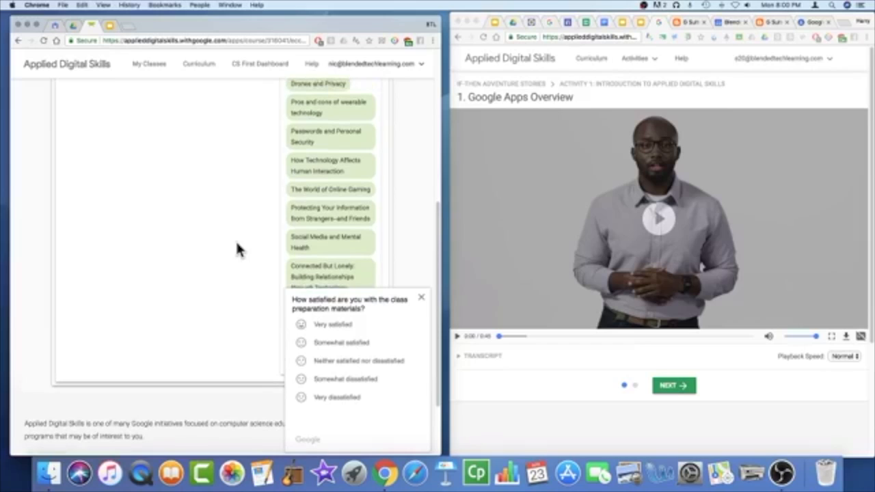
scroll(236, 239, down, 2)
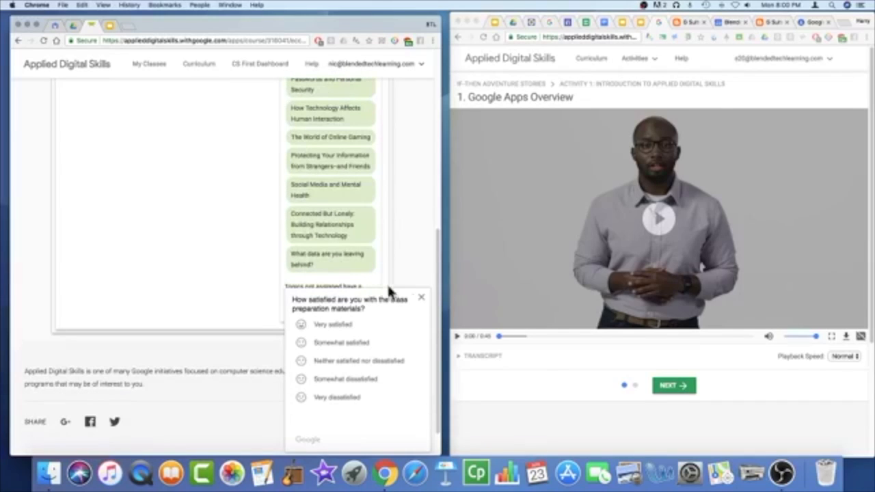
click(418, 300)
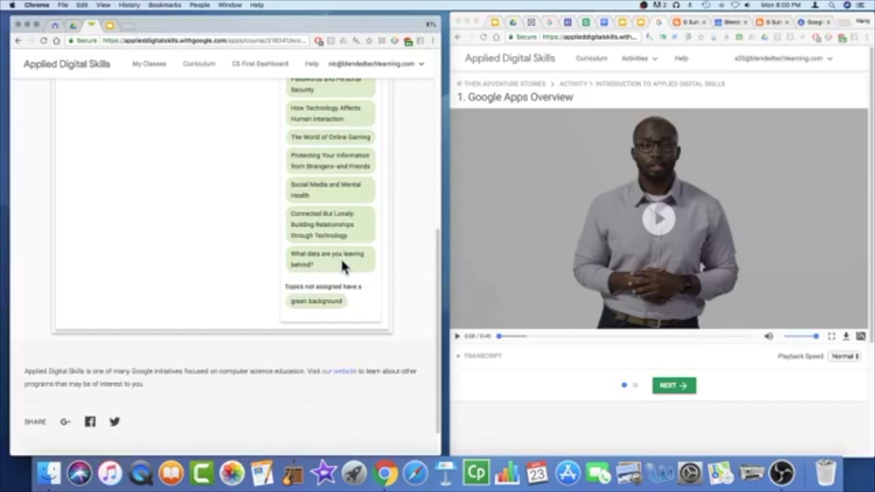
scroll(341, 260, up, 4)
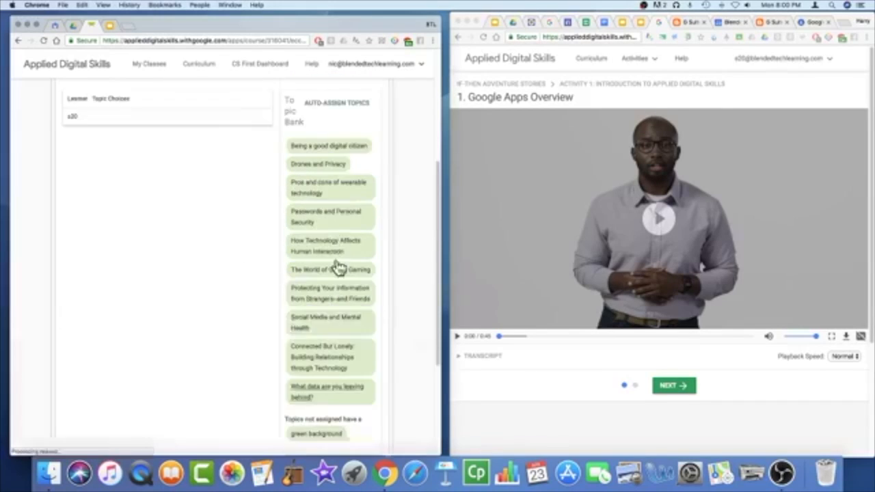
click(315, 155)
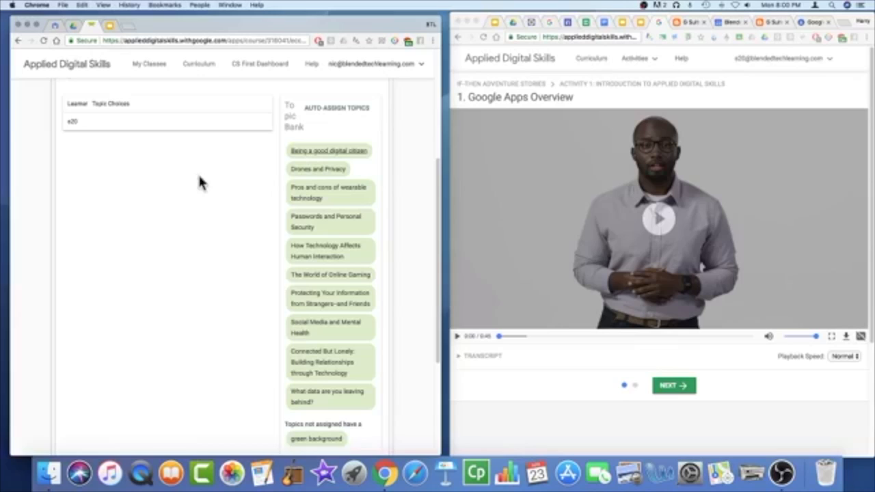
scroll(199, 177, up, 2)
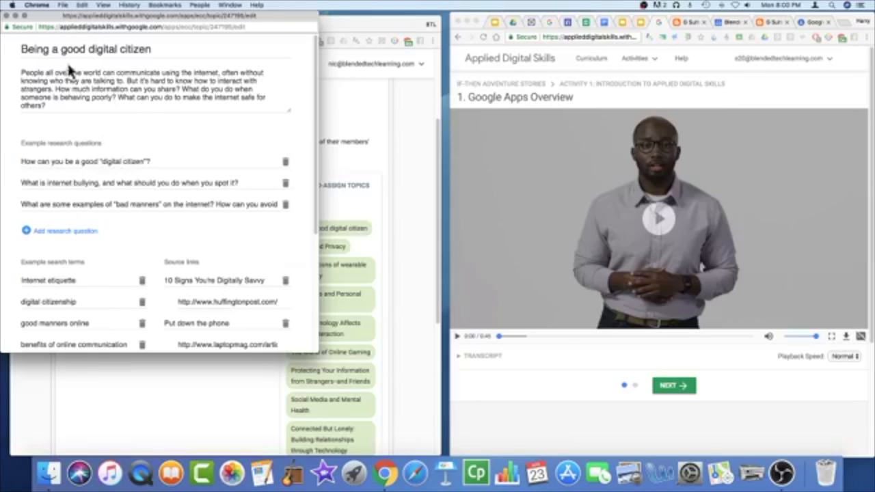
Step: Close the 'Being a good digital citizen' editor and scroll back to the ECC page header
click(6, 14)
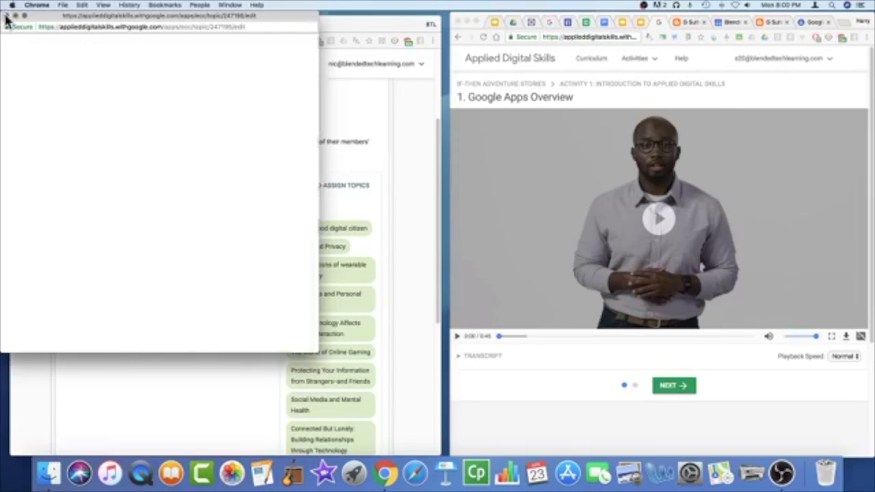
scroll(172, 274, up, 4)
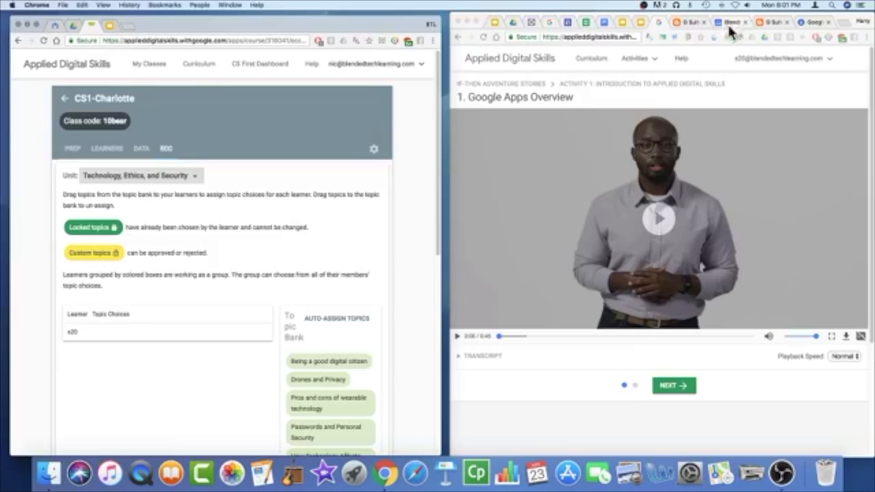
Step: Open a new tab with 'cur' typed, close the learner's Chrome window, and focus the desktop
click(130, 29)
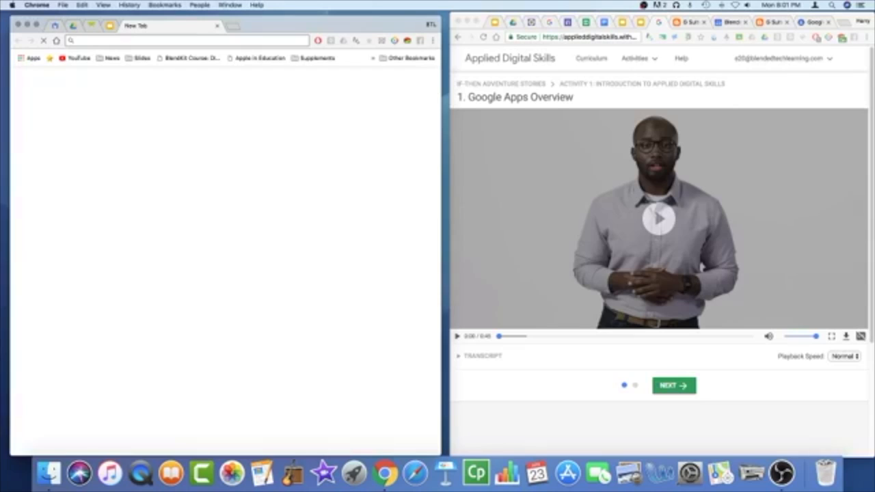
text(cur)
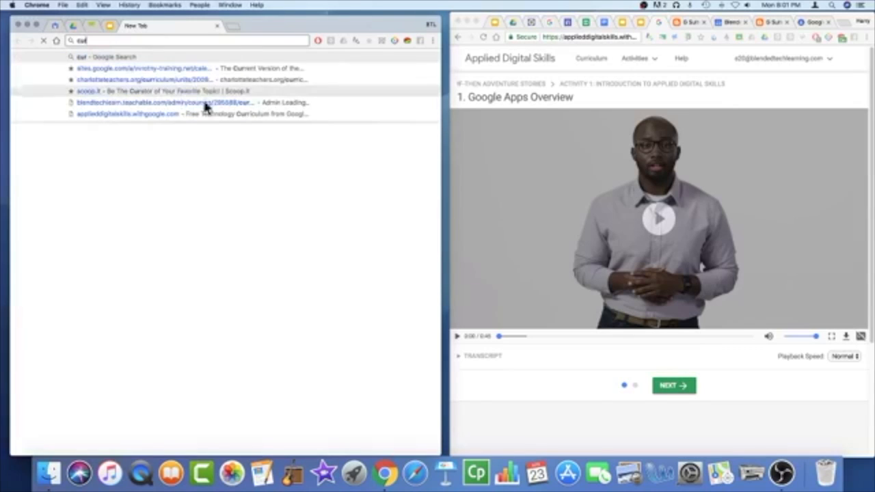
click(467, 21)
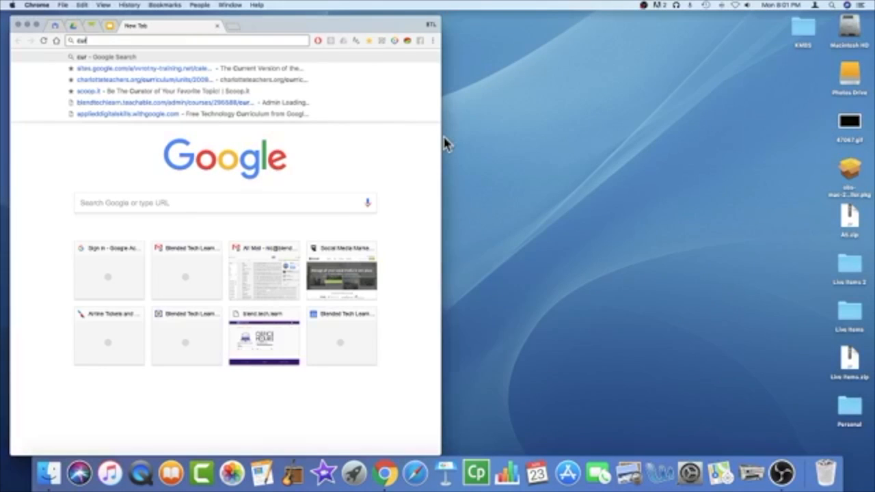
click(445, 144)
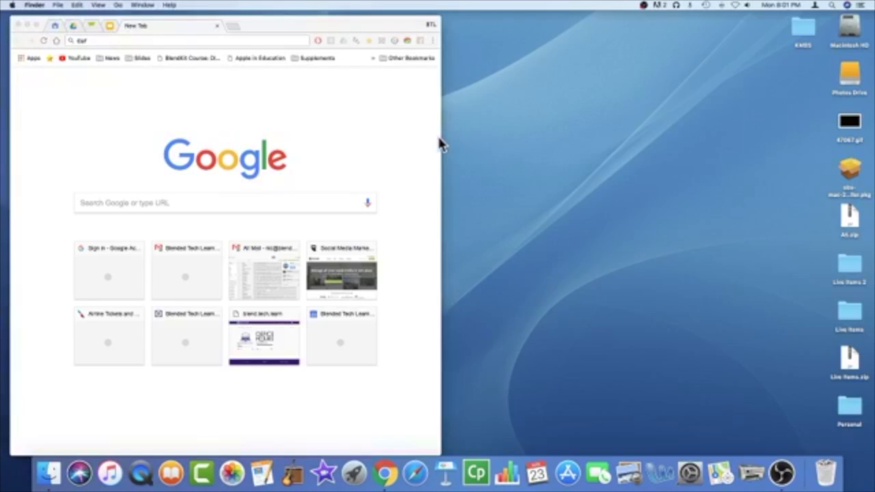
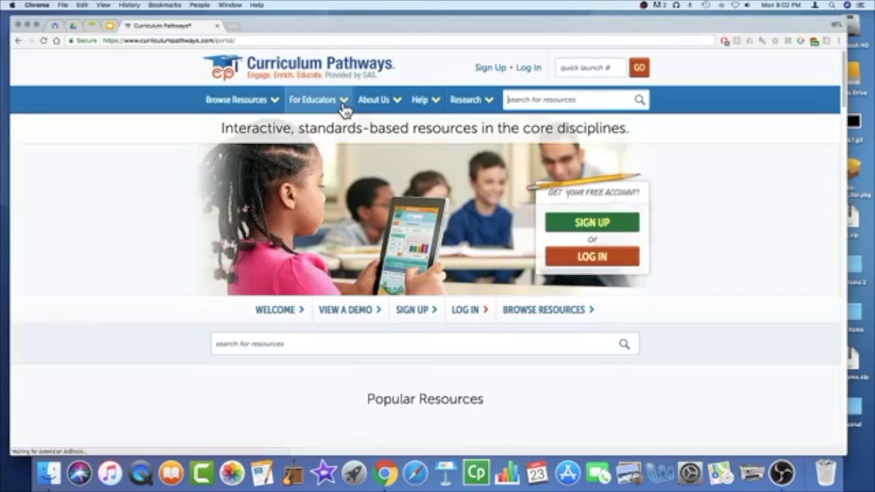
Step: Browse the Browse Resources, For Educators and Research menus, then enter 'sas writing navigator' in the address bar
click(274, 103)
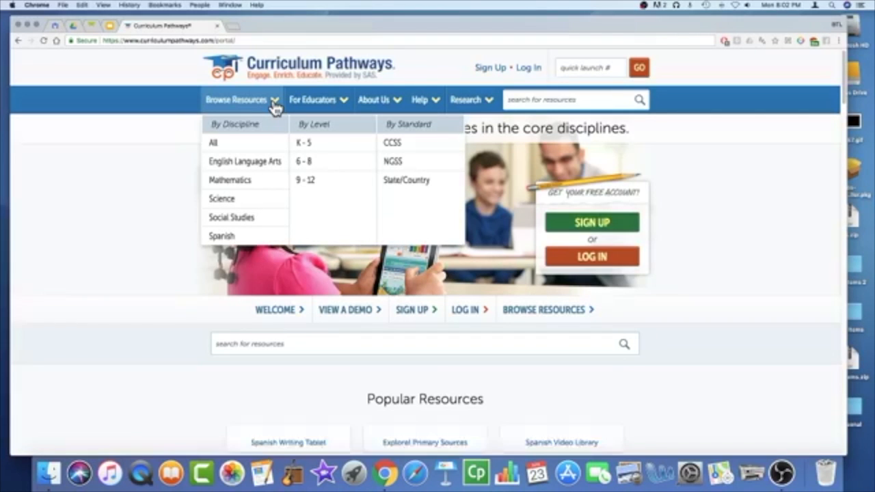
click(339, 104)
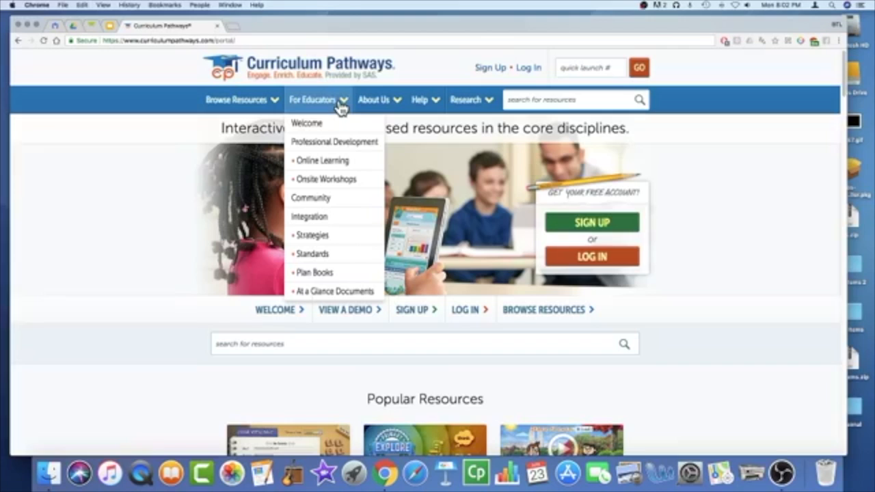
click(347, 162)
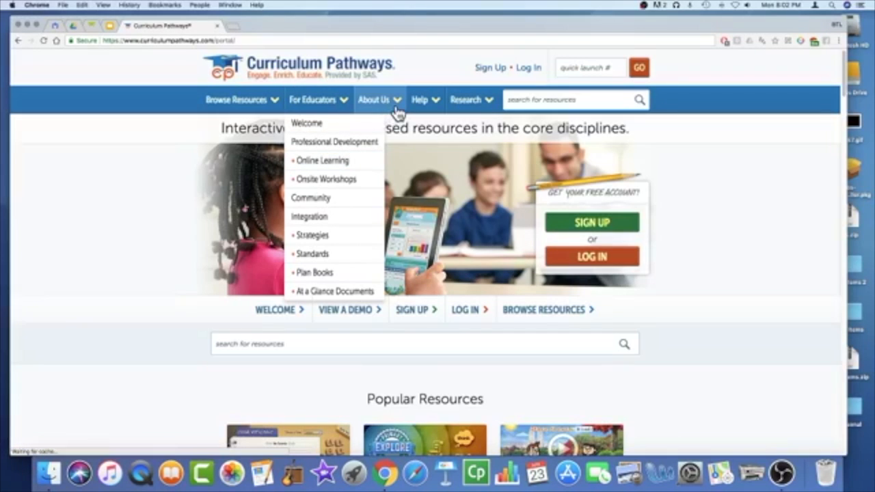
mouse_move(484, 103)
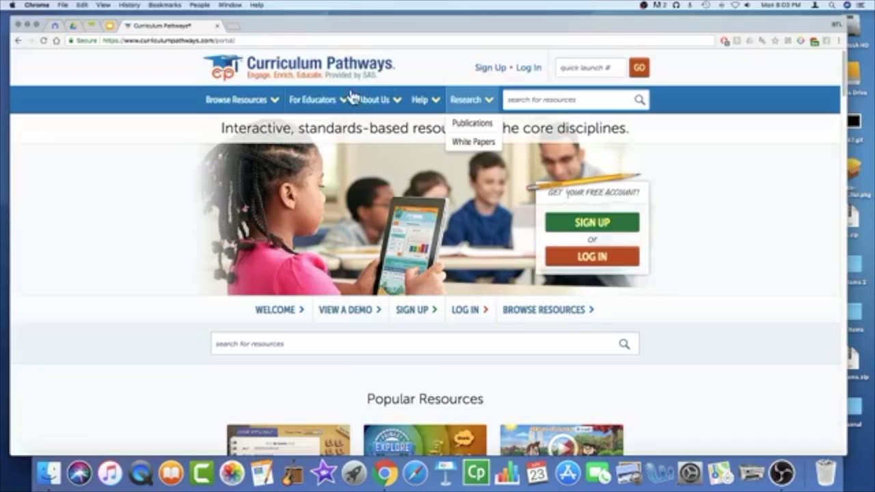
click(251, 39)
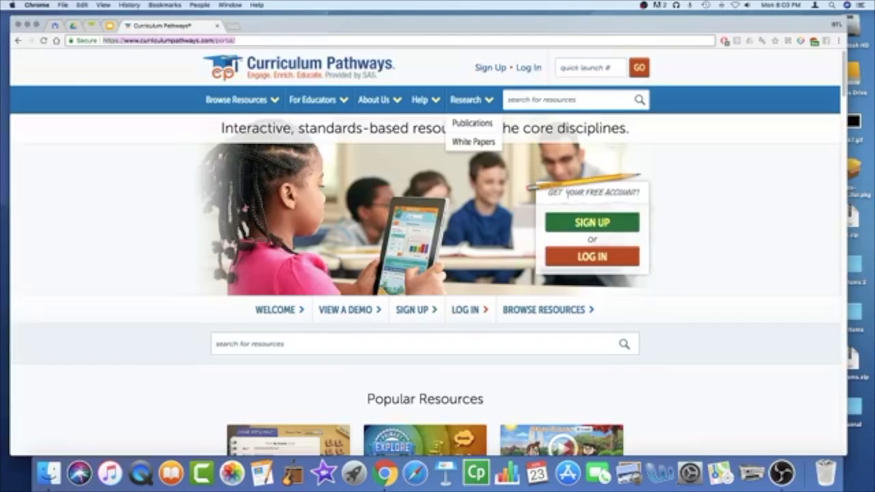
text(sas writing navigator)
Step: Run the Google search and open the 'SAS Writing Navigator - Curriculum Pathways' result
key(Return)
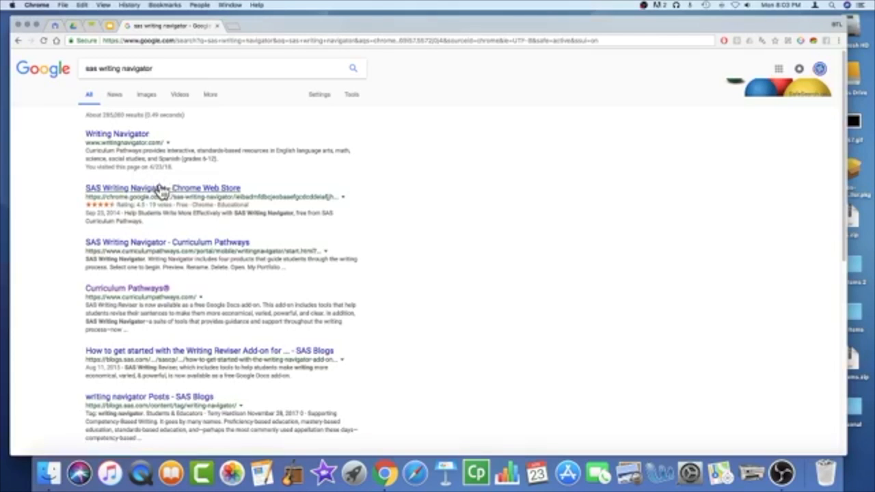
click(171, 246)
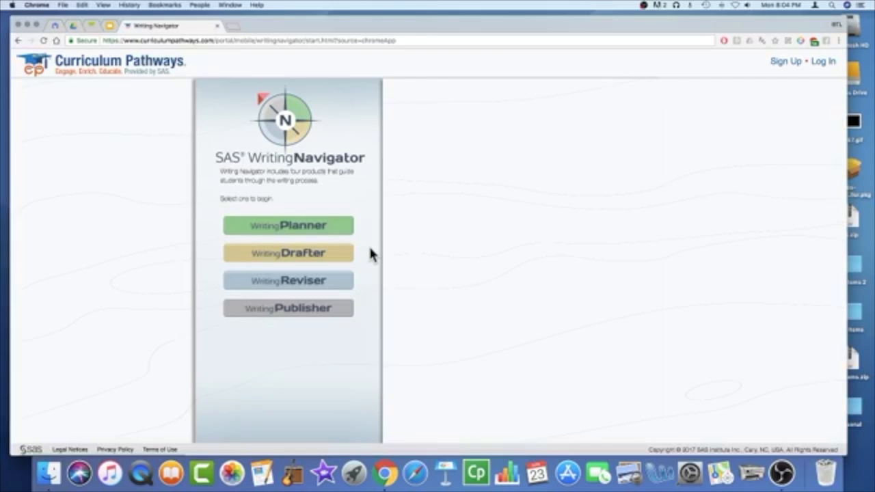
Step: Log in from Writing Planner using Log In With Google and the first listed account
click(331, 231)
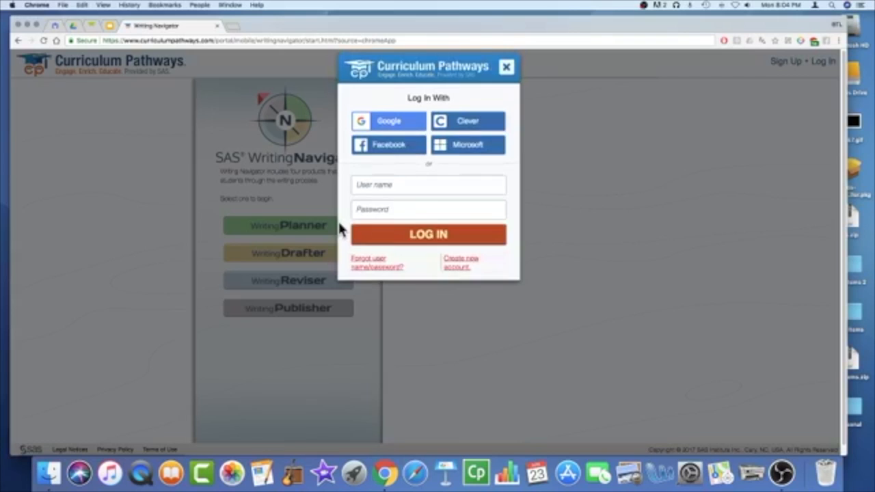
click(401, 127)
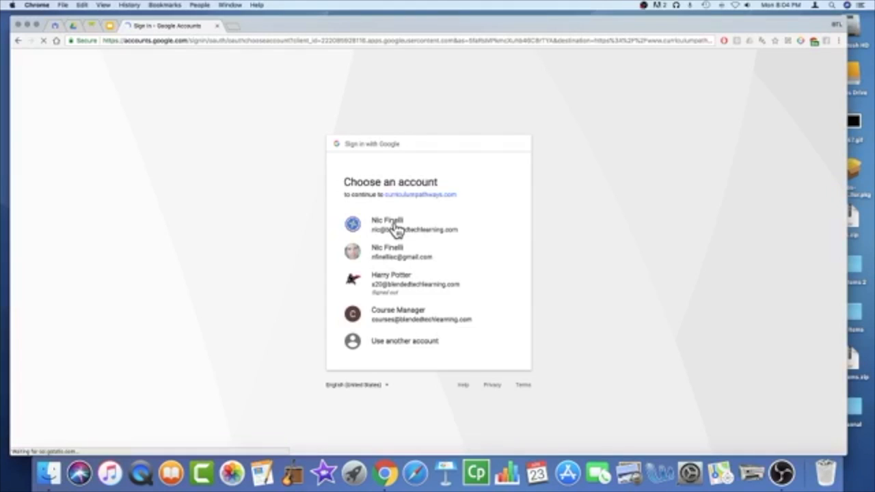
click(396, 228)
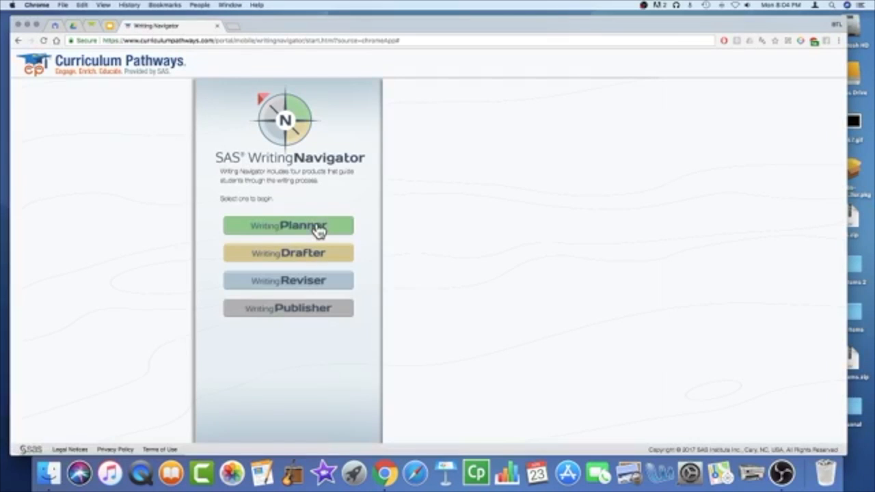
Step: Show the empty My Portfolio, then launch Writing Drafter
click(320, 232)
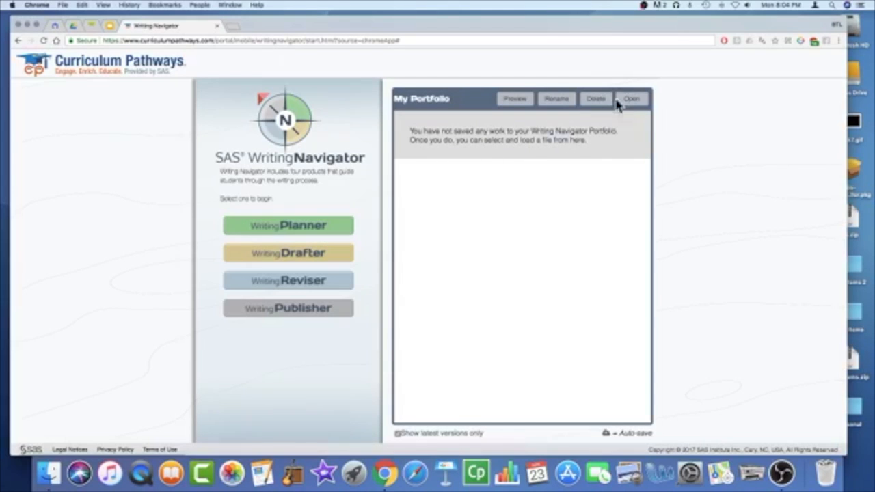
click(311, 256)
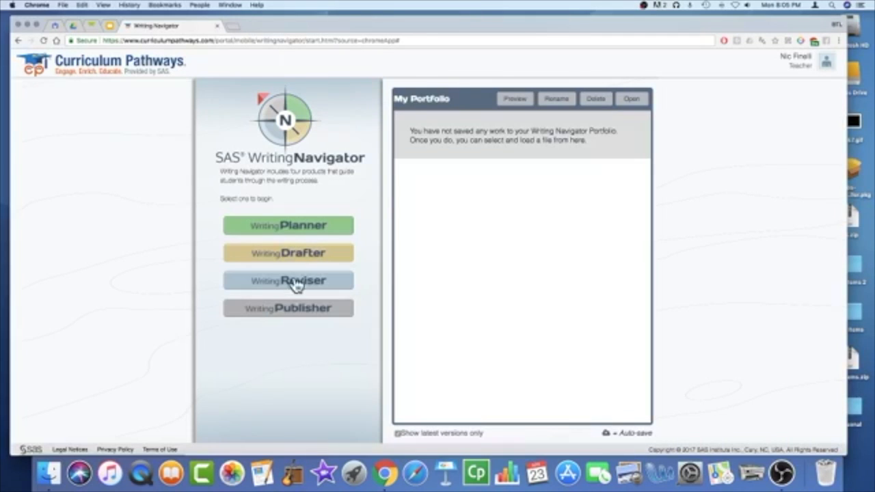
click(306, 256)
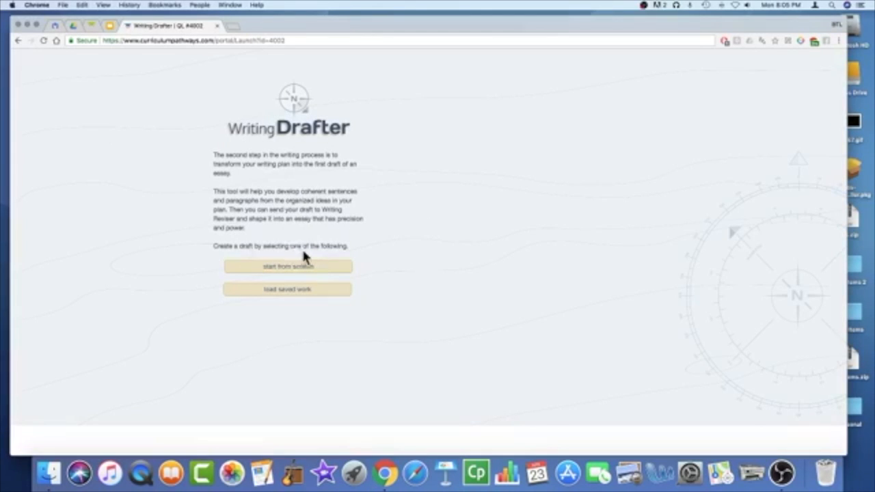
Step: Start a new blank draft from scratch and read the 'about purpose' guidance
click(279, 267)
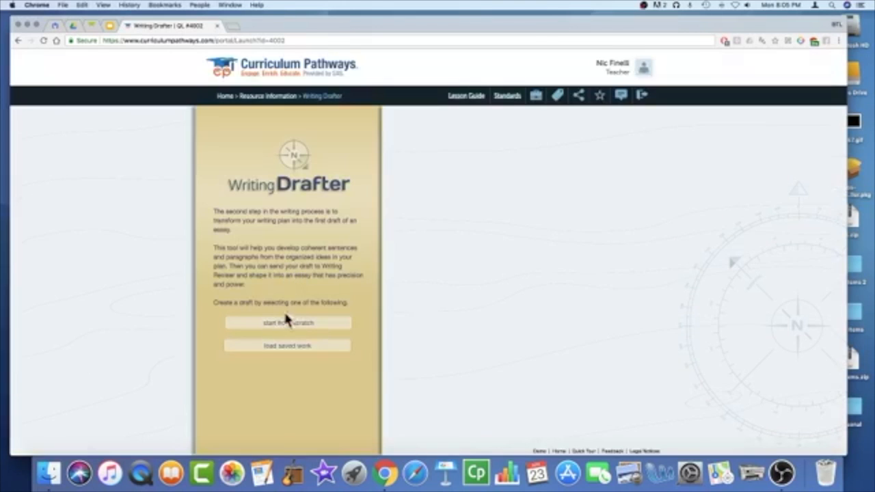
click(290, 326)
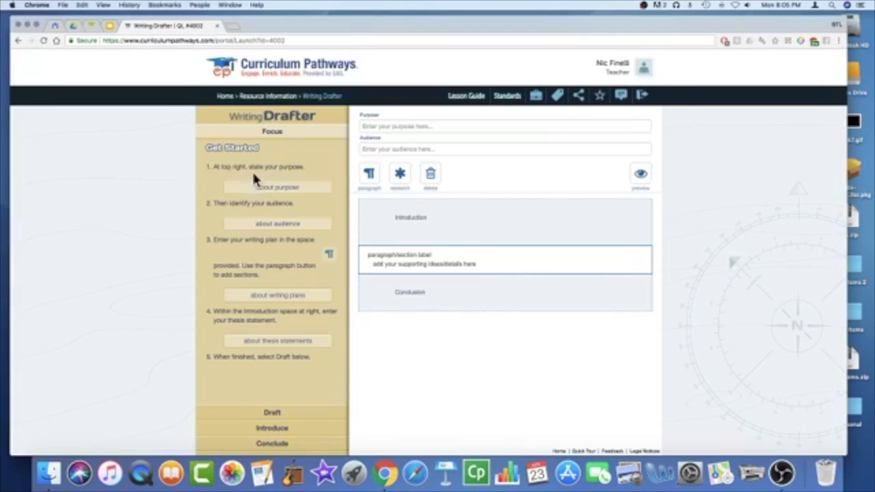
click(278, 188)
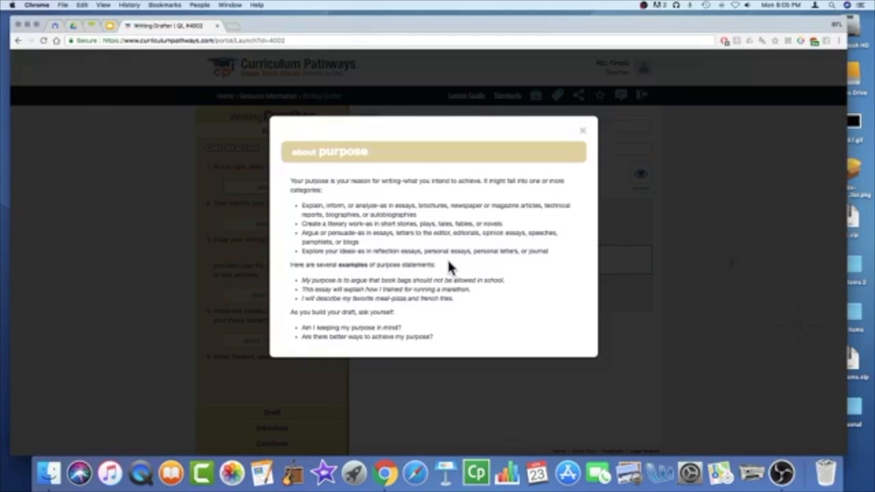
click(583, 132)
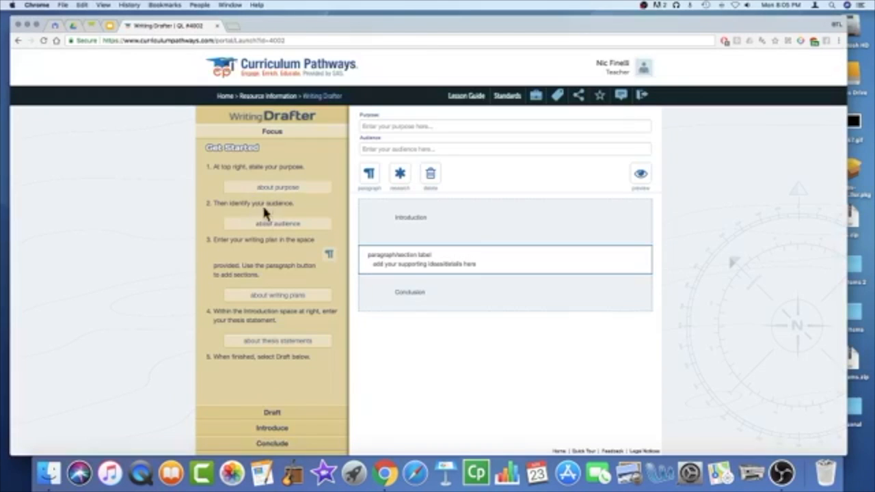
Step: Read the 'about audience' and 'about writing plans' guidance popups
click(276, 226)
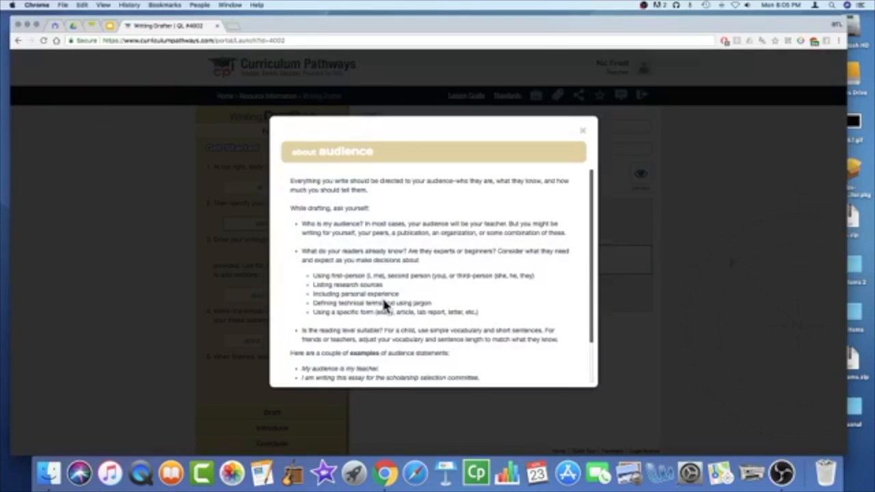
scroll(536, 259, down, 3)
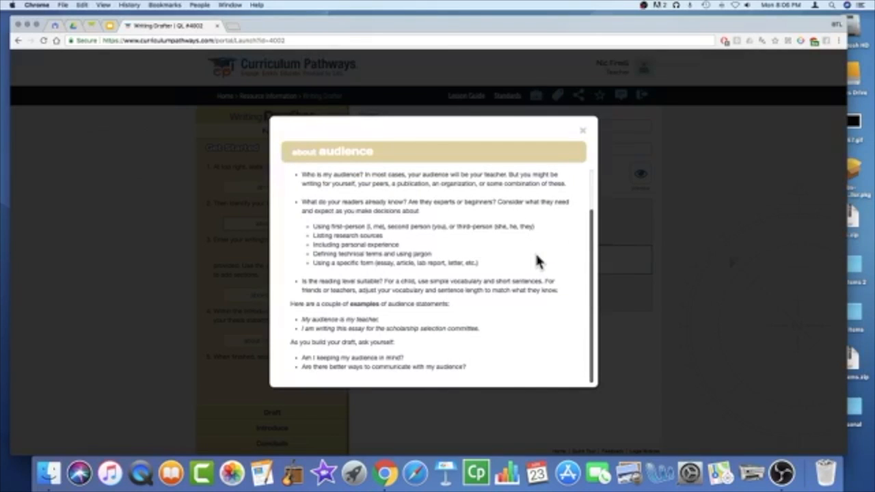
click(583, 133)
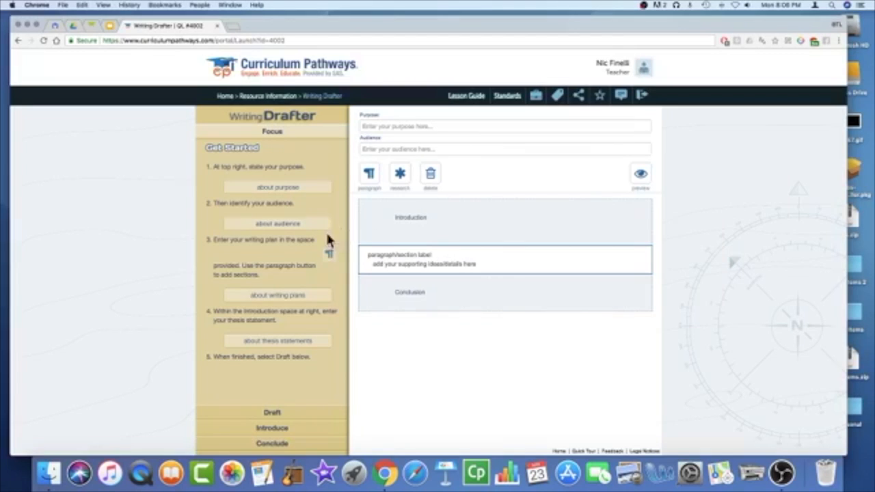
click(303, 298)
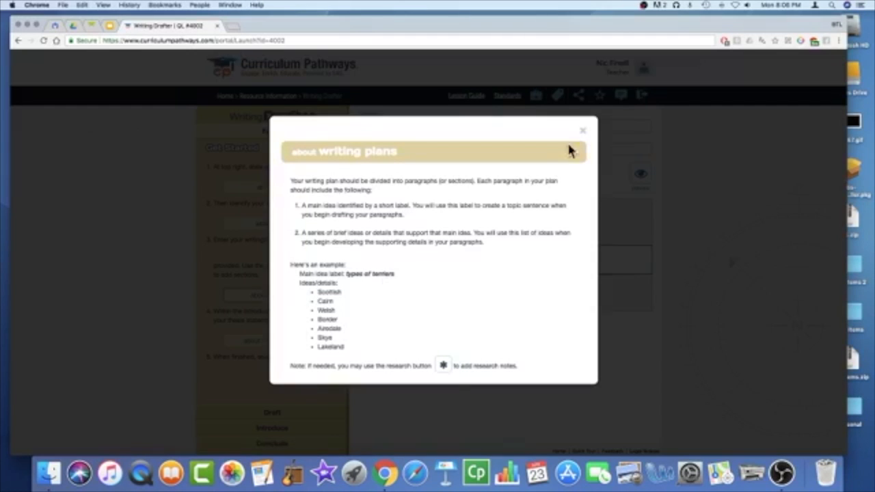
click(585, 135)
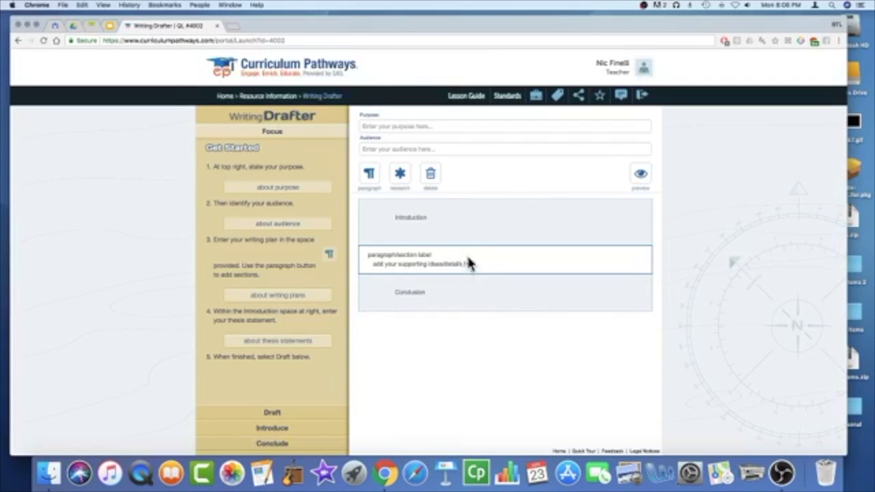
Step: Dismiss the Invalid Selection warning and select the Introduction label text
click(400, 179)
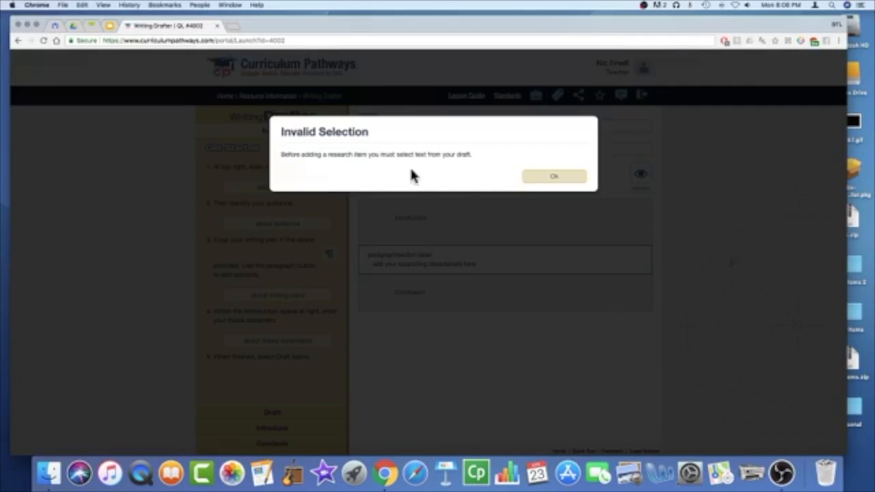
click(571, 180)
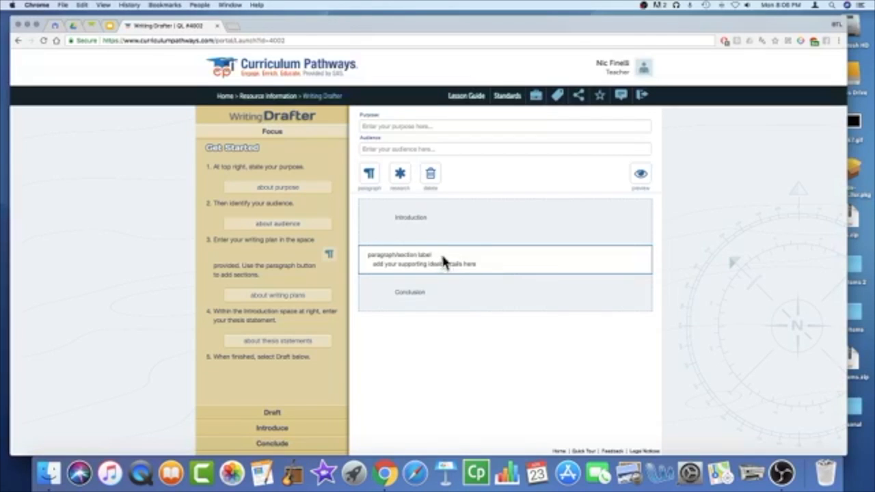
click(415, 219)
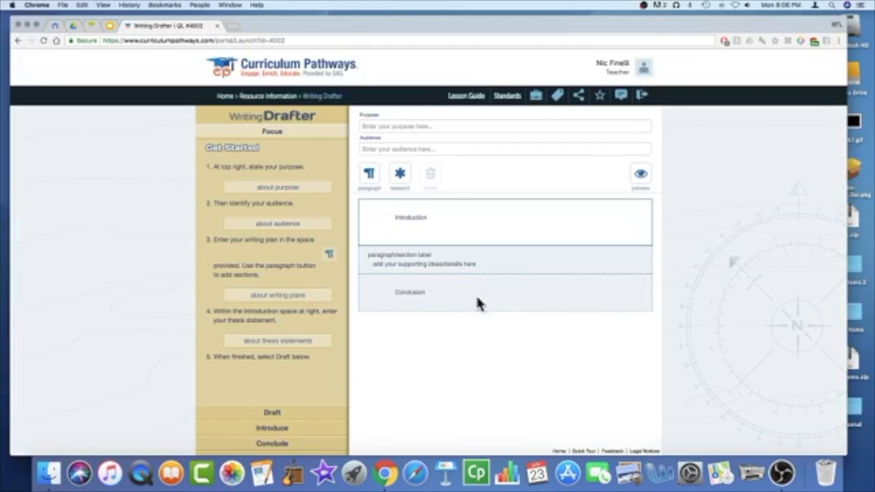
drag(437, 216, 373, 220)
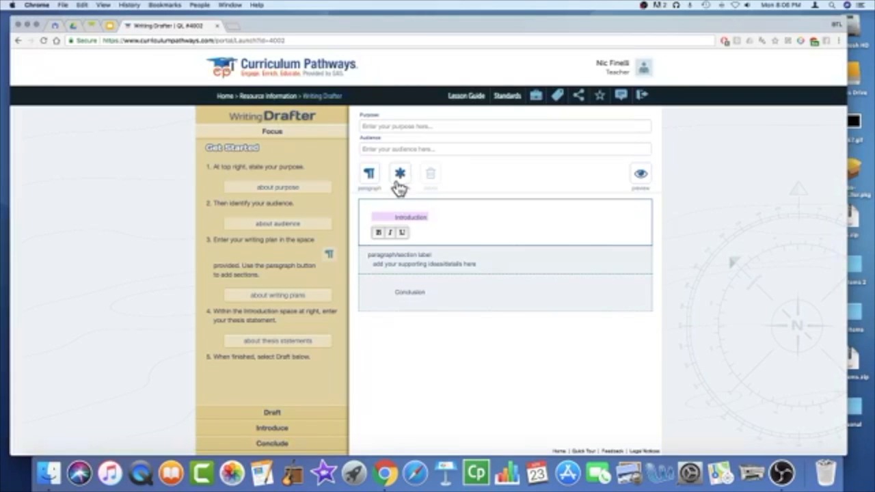
Step: Start a research note with source Electronic source > Tweet and notes 'This is great!'
click(398, 182)
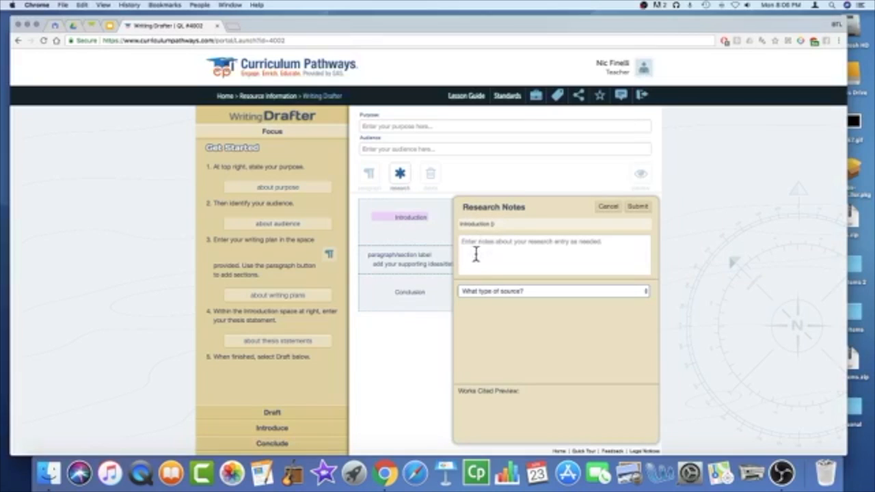
click(502, 291)
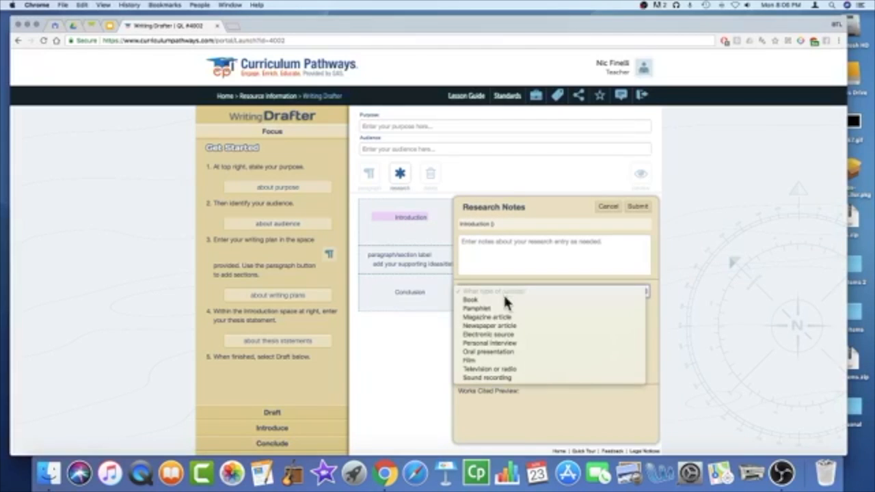
click(503, 334)
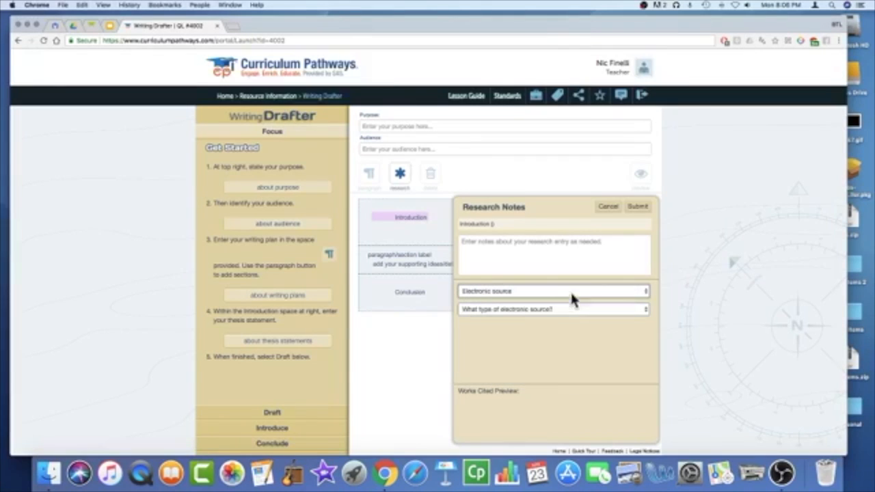
click(548, 312)
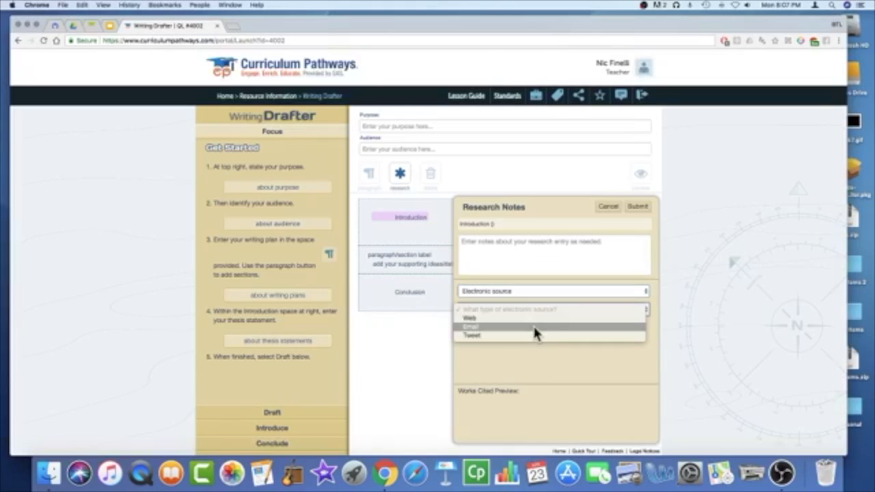
click(536, 335)
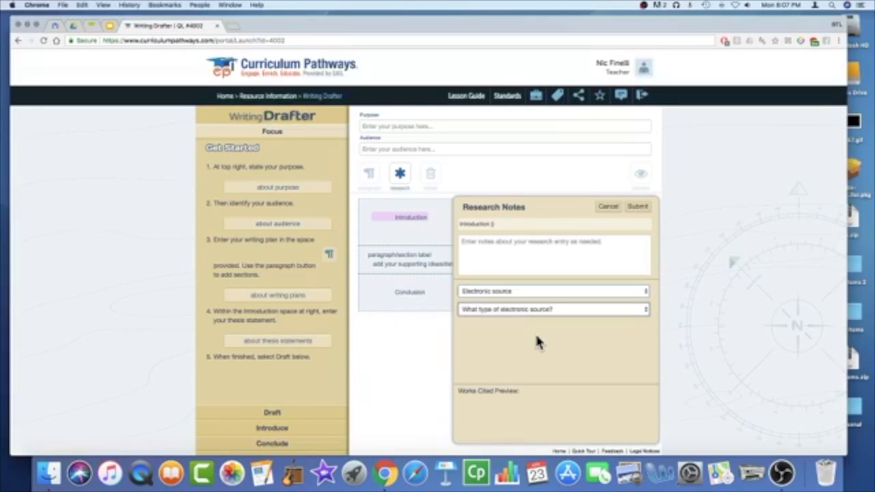
click(528, 248)
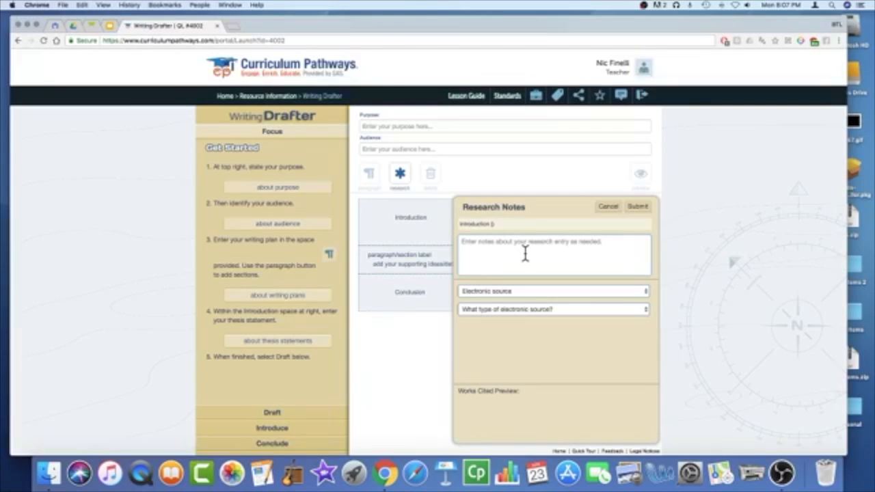
text(This is great)
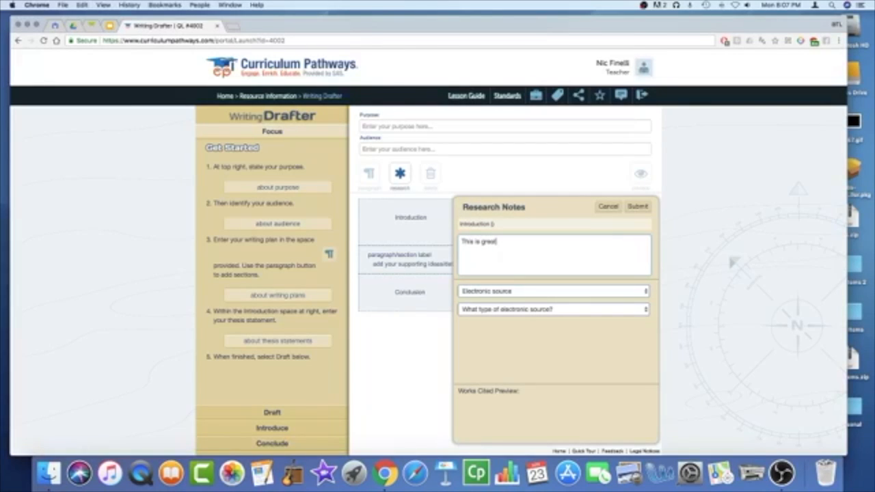
text(!)
click(544, 310)
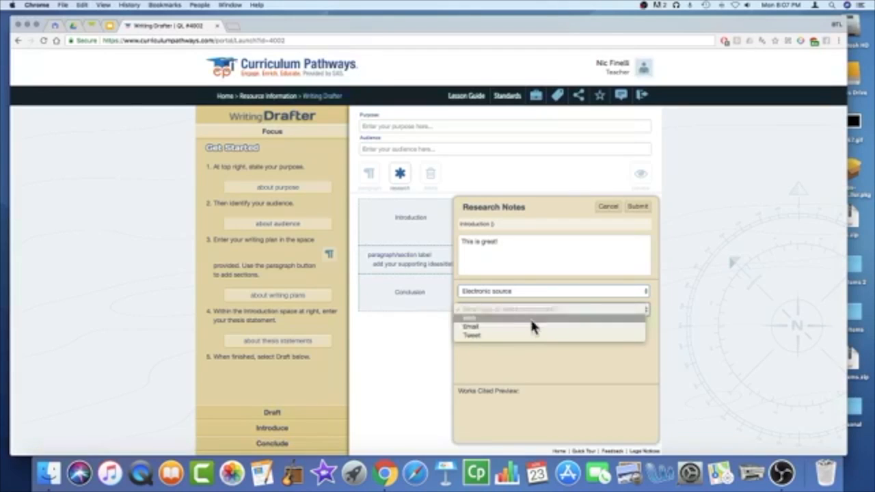
click(530, 337)
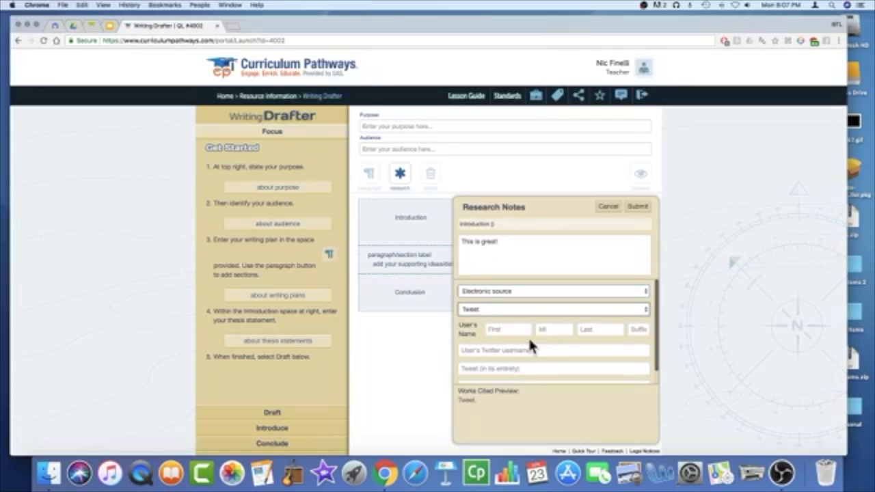
Step: Enter the Twitter username and tweet text 'This is great!', then submit the note
click(497, 351)
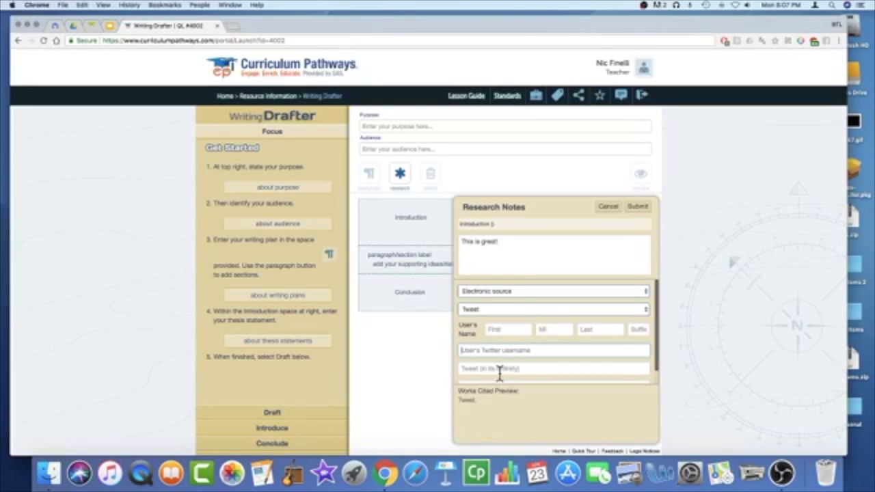
click(556, 369)
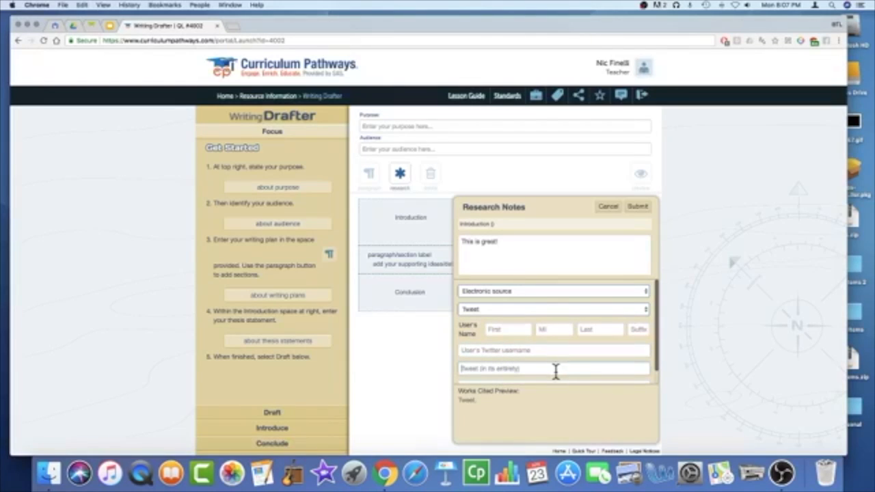
click(544, 353)
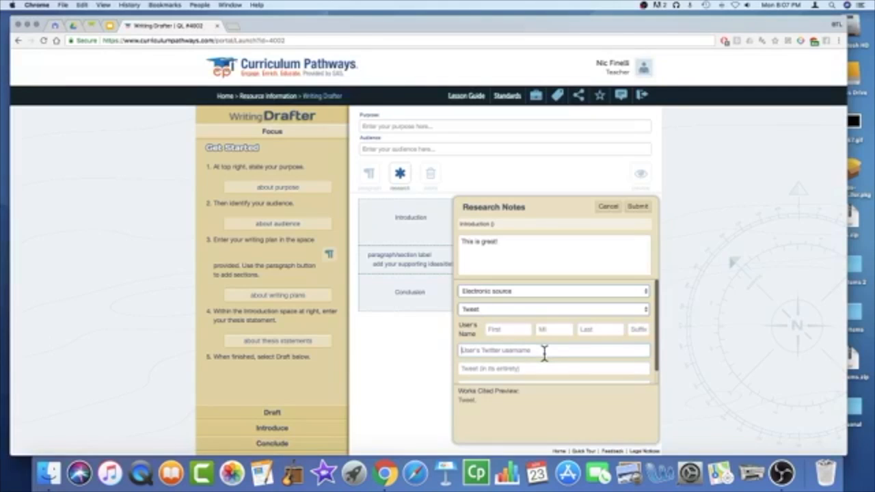
click(509, 370)
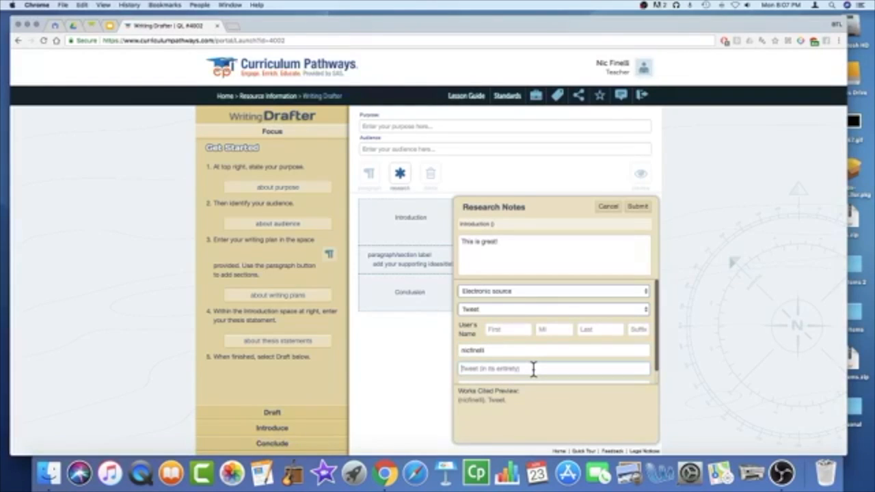
text(This is )
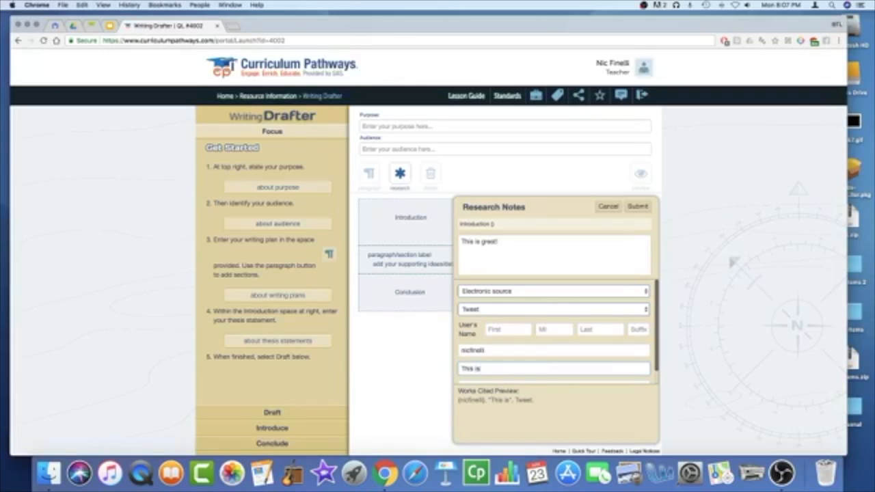
text(Great)
key(BackSpace)
key(BackSpace)
key(BackSpace)
key(BackSpace)
key(BackSpace)
text(great!)
click(638, 208)
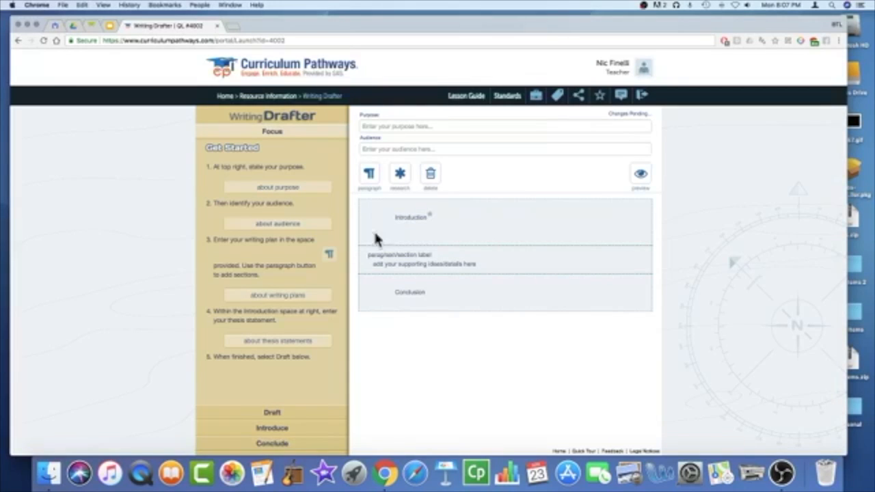
Step: Switch to the Conclude step and read the 'about conclusions' tips
click(266, 432)
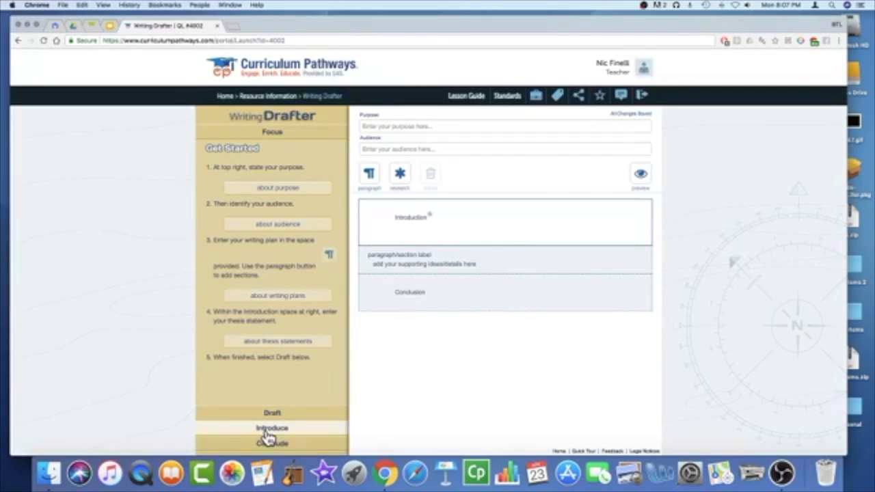
click(266, 431)
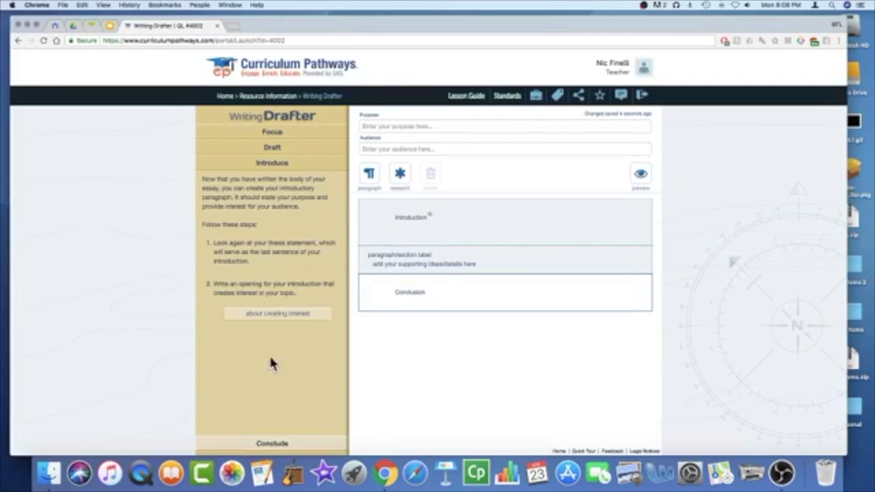
click(271, 277)
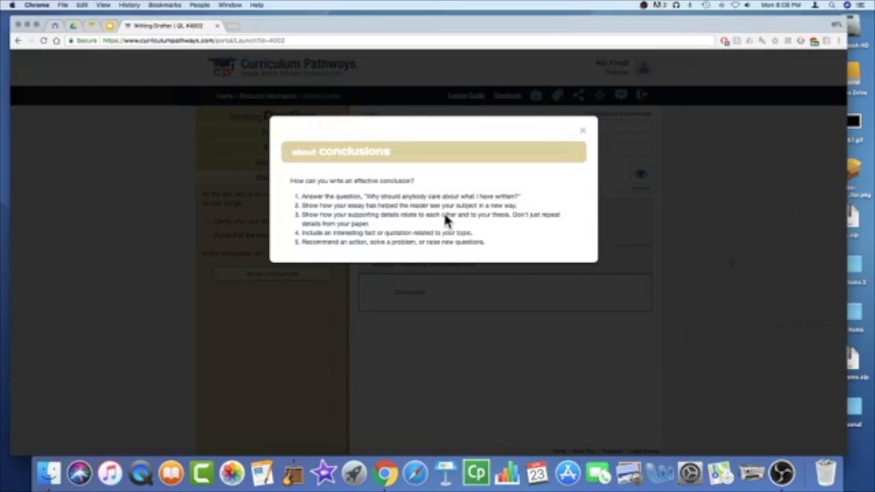
click(583, 136)
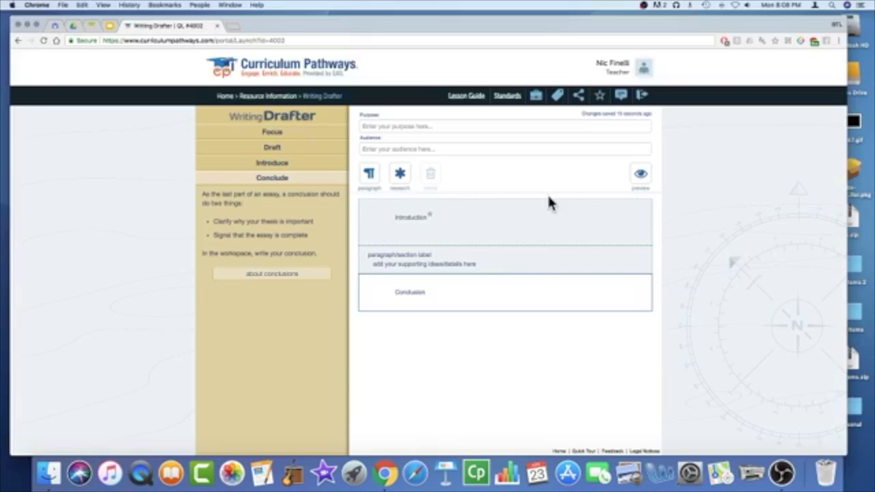